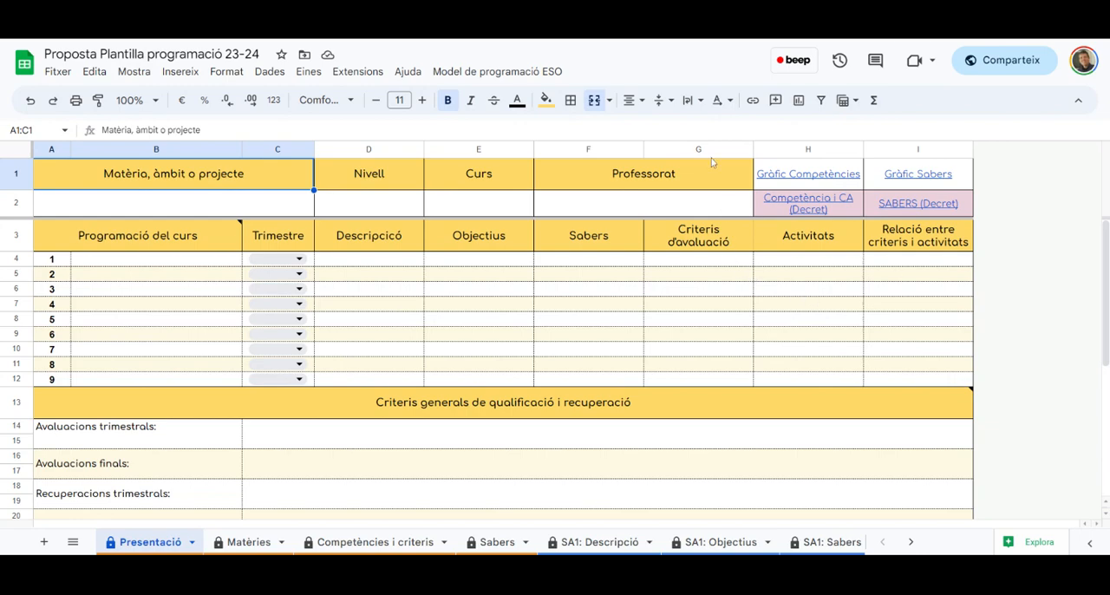
Fill in the Presentació header with Biologia as the subject and 3r d'ESO as the level
left_click(239, 209)
type("B")
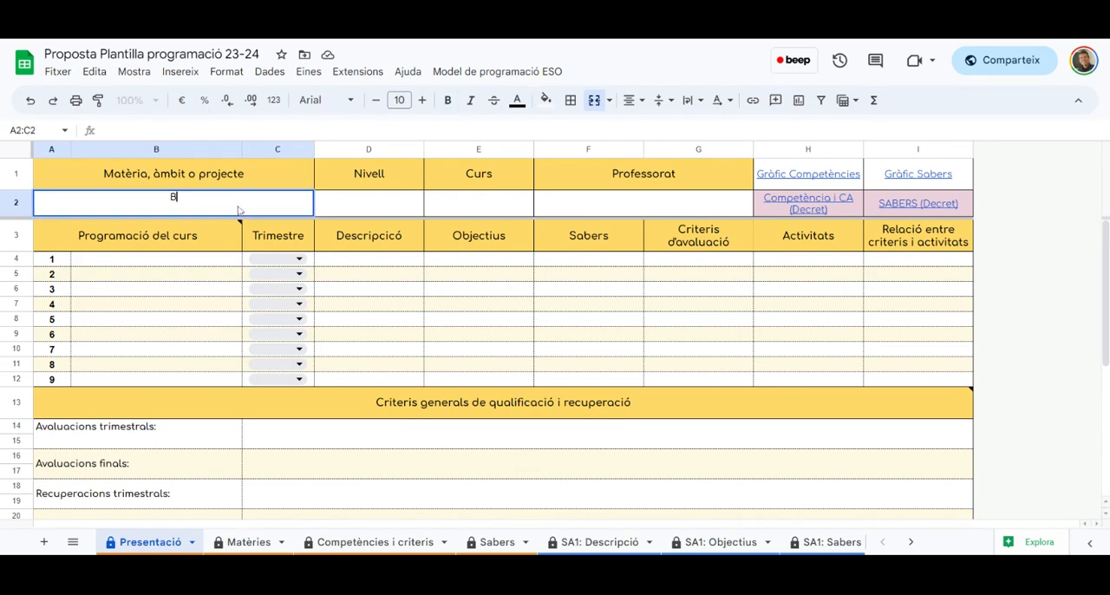
type("iologia")
key("Return")
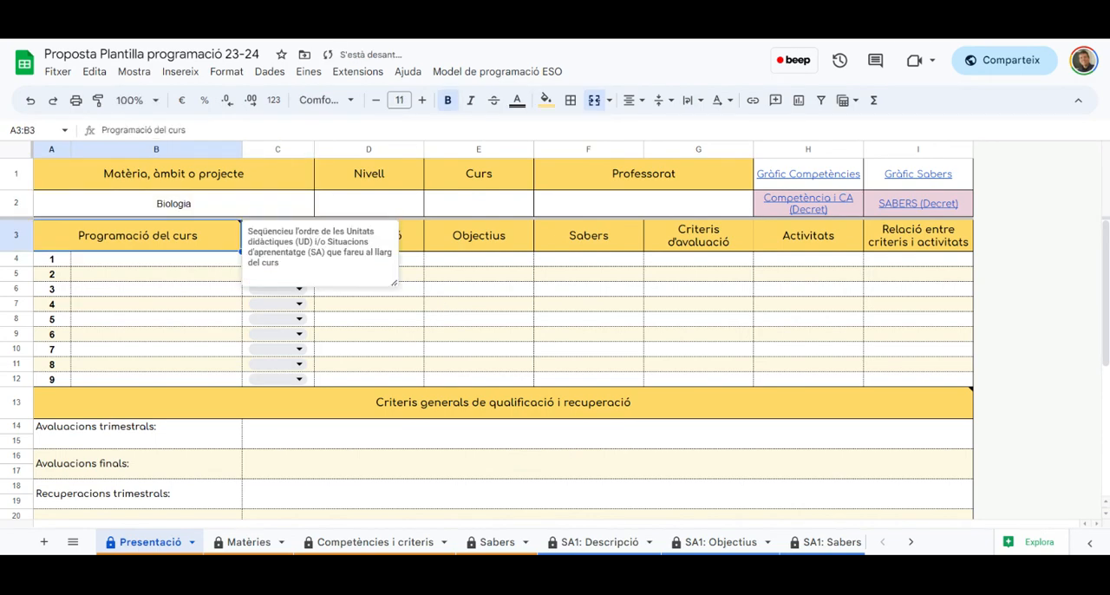
left_click(372, 205)
type("3r d'ES")
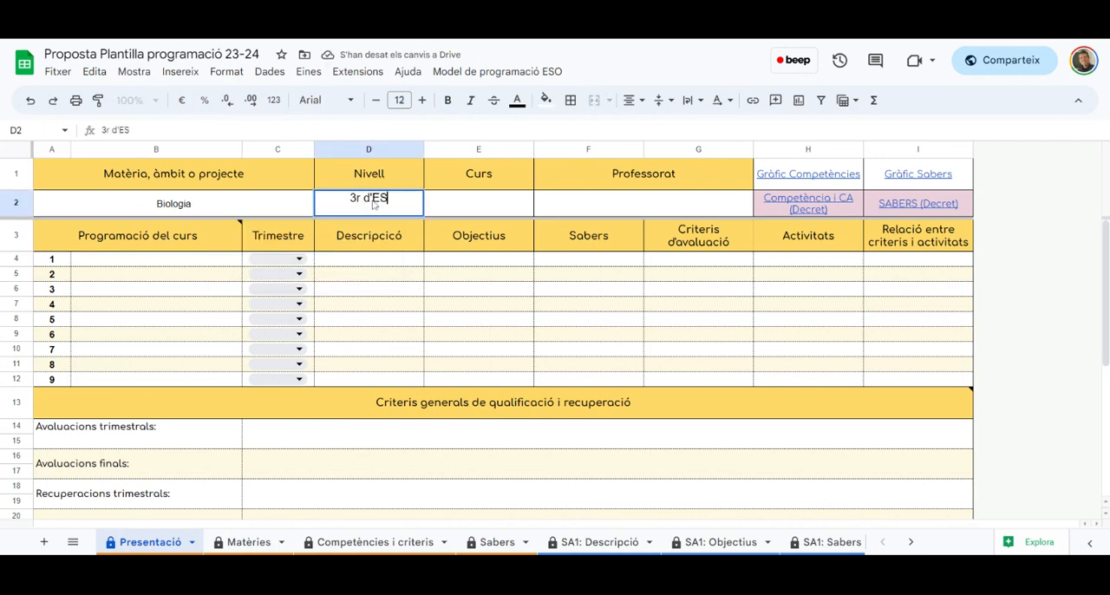
type("O")
key("Return")
key("Up")
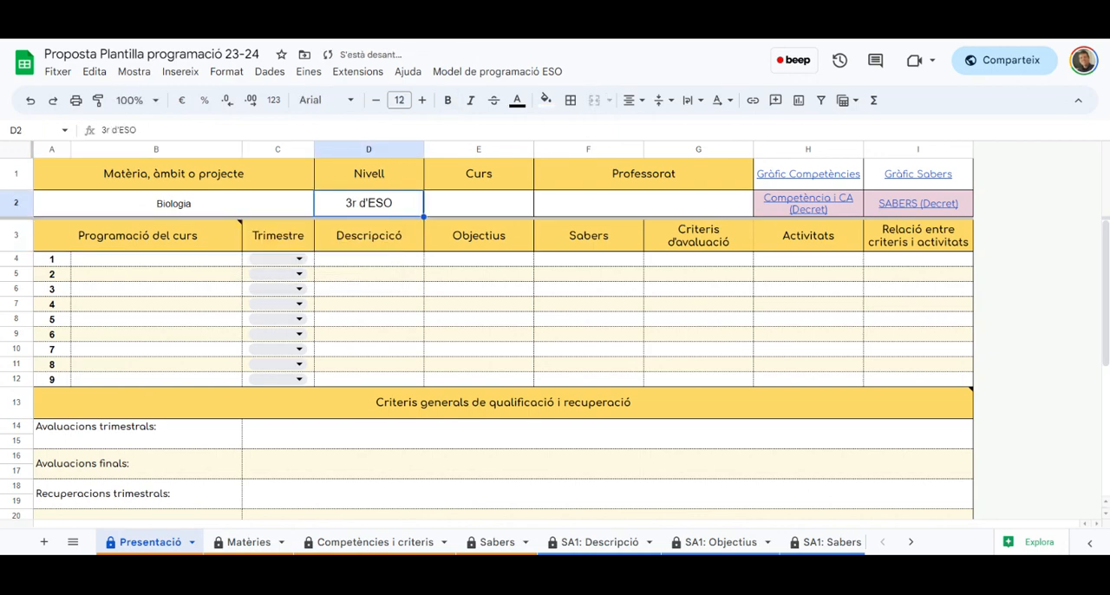
Set the course to 23-24 and enter the teacher's first name under Professorat
key("Right")
type("23-24")
key("Return")
key("Up")
key("Right")
type("jaume")
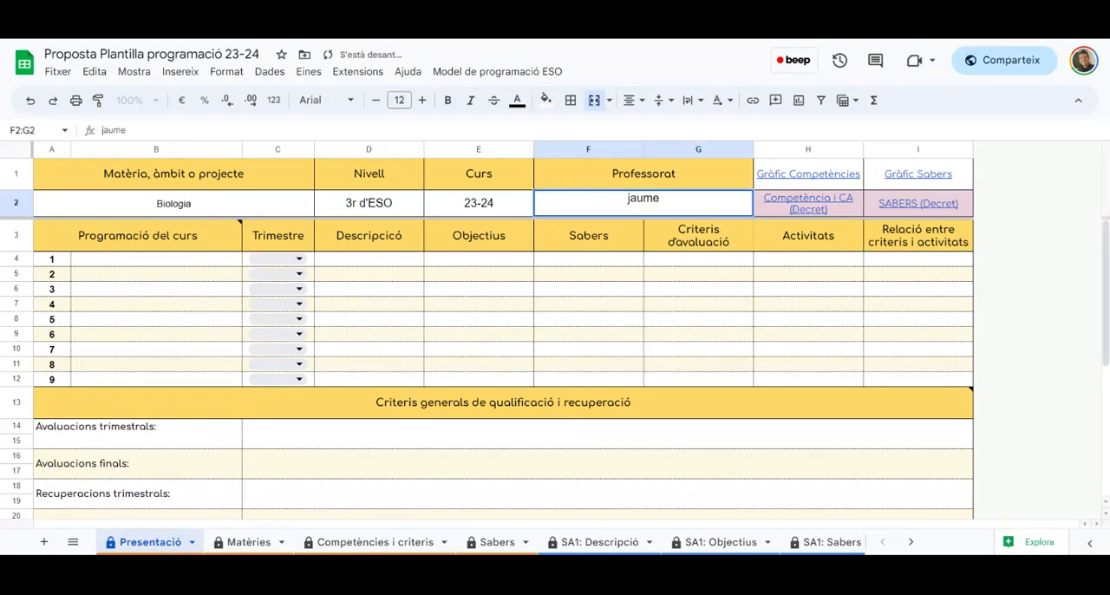
left_click(607, 323)
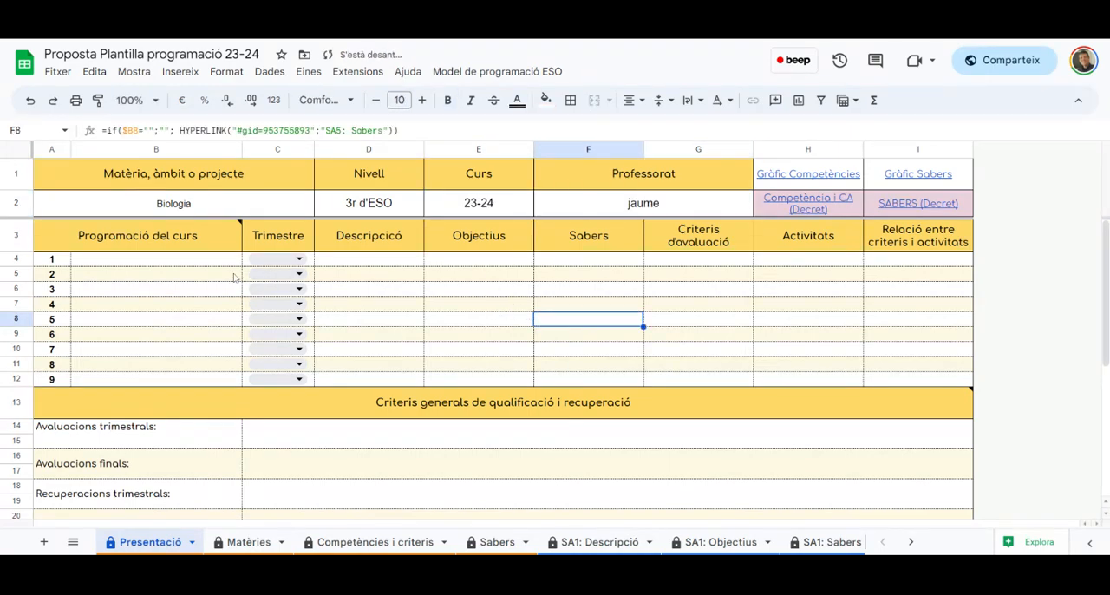
Add "SA: Fumes?" as the first entry under Programació del curs
left_click_drag(177, 264, 179, 379)
left_click(194, 265)
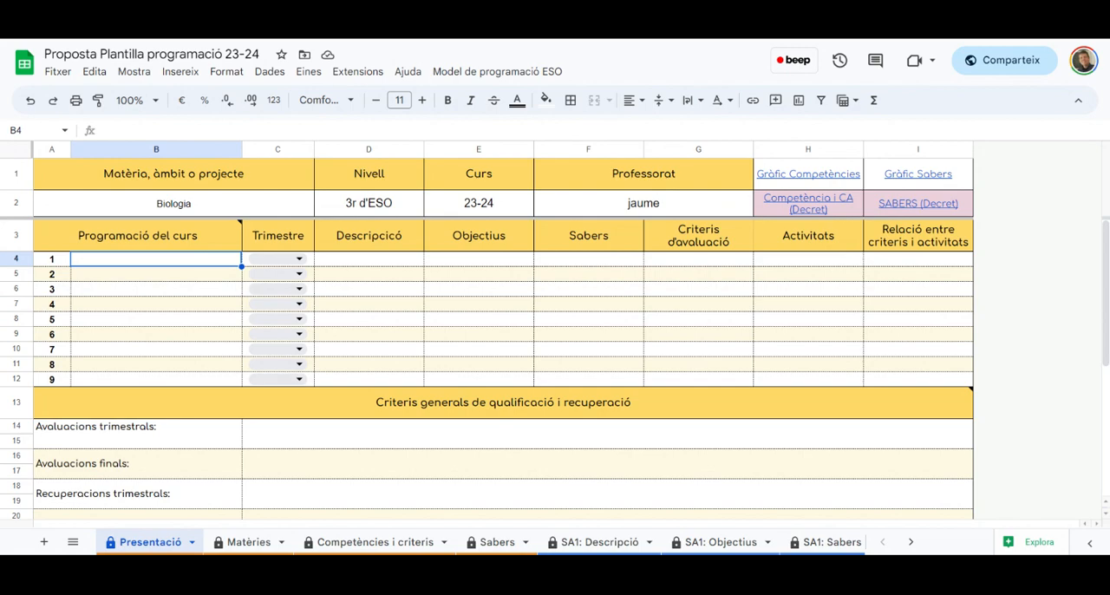
type("S")
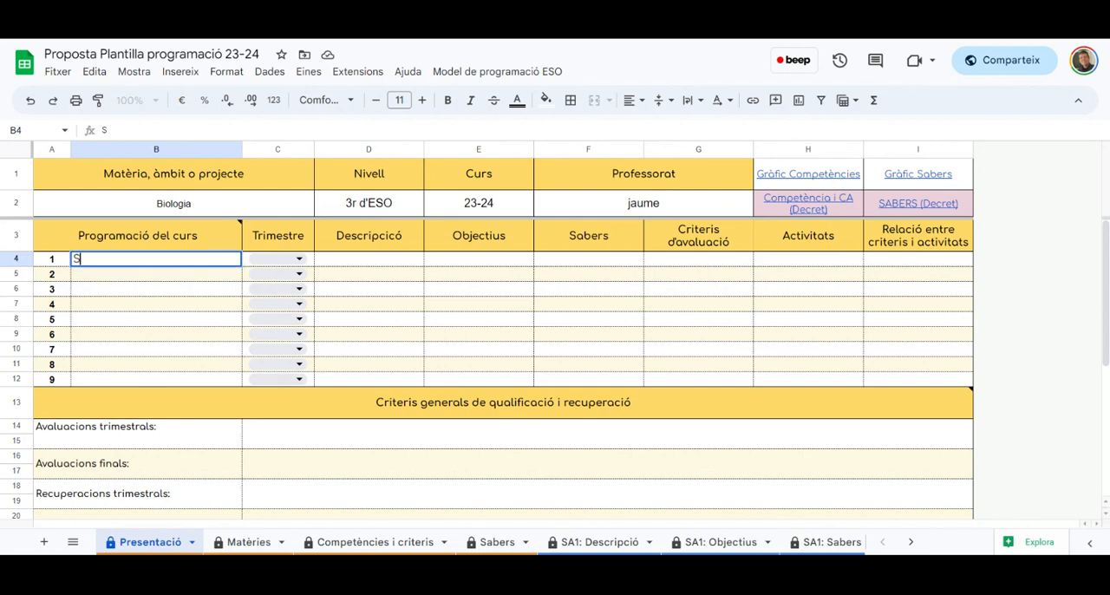
type("A: Fumes?")
key("Return")
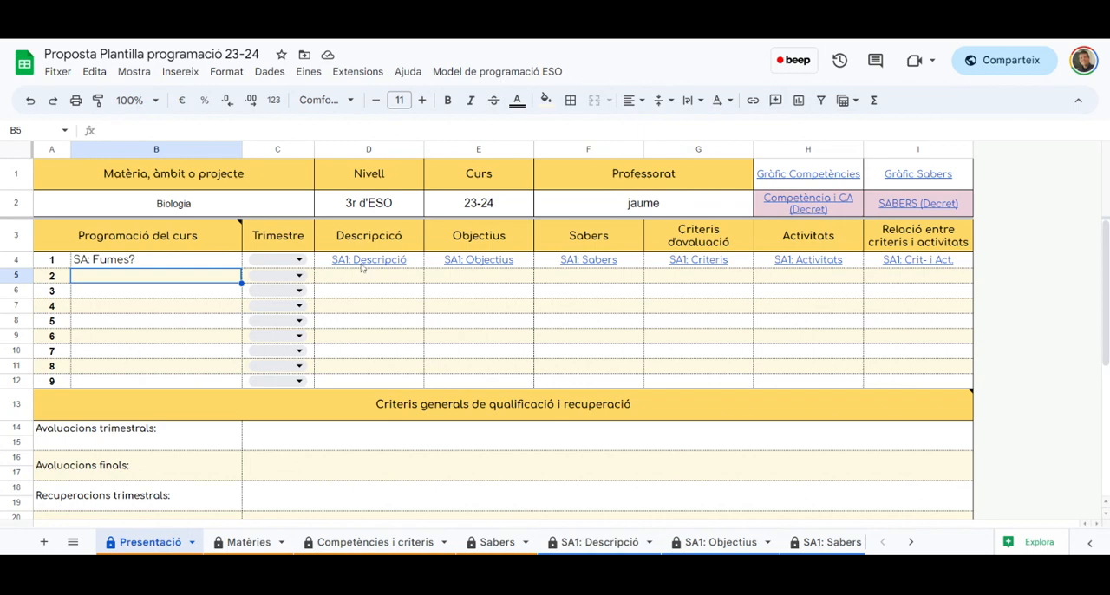
Review the SA1 links, the grading and diversity sections of Presentació, and the Model de programació ESO navigation options
mouse_move(361, 265)
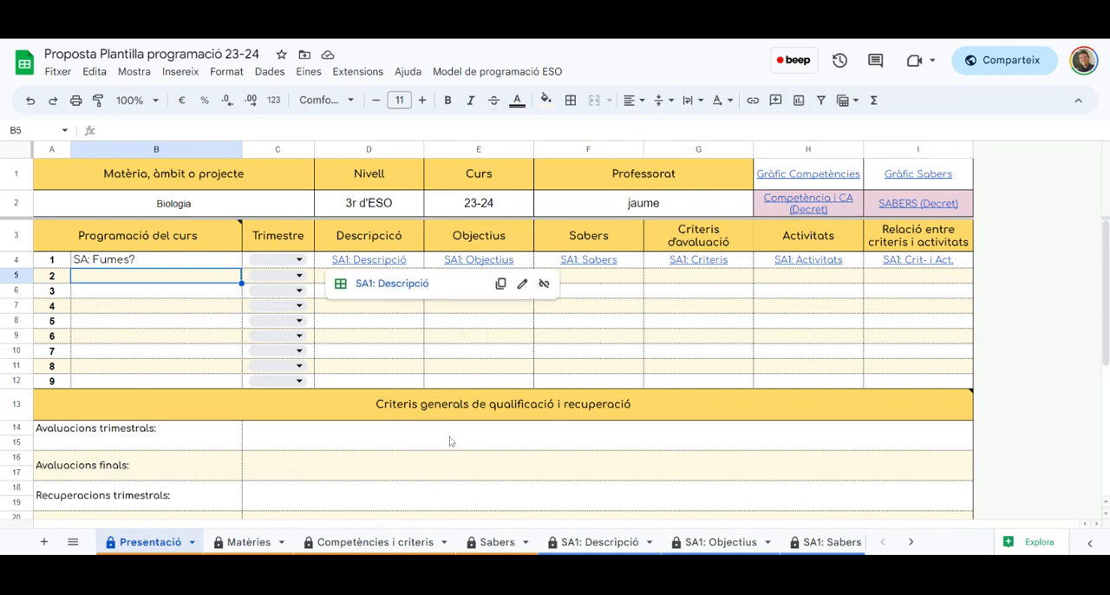
left_click(521, 432)
scroll(419, 354, "down", 5)
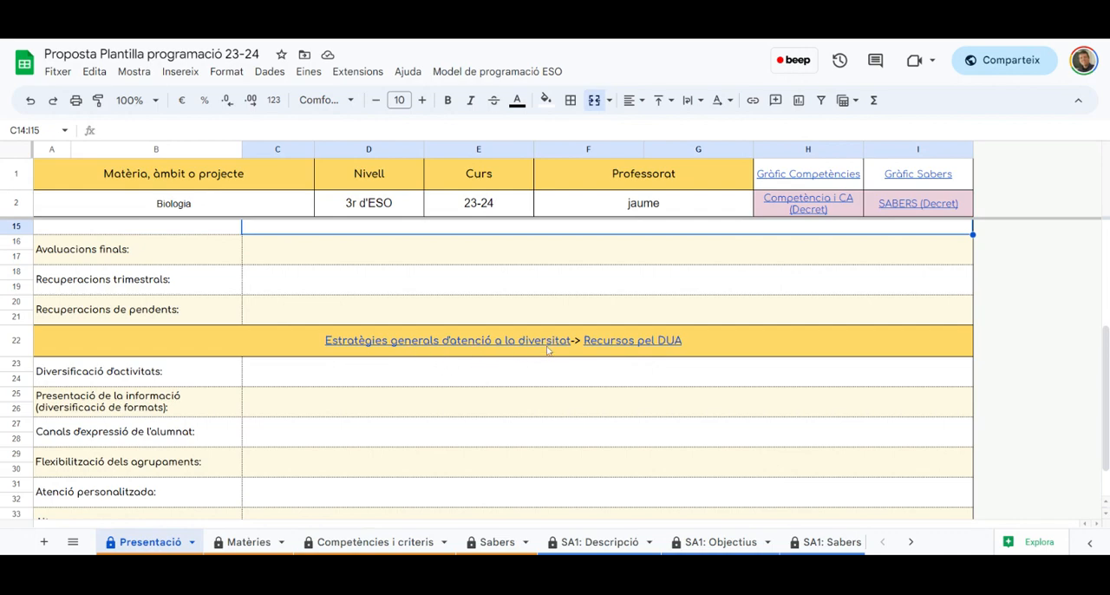
scroll(644, 369, "down", 2)
scroll(645, 370, "up", 10)
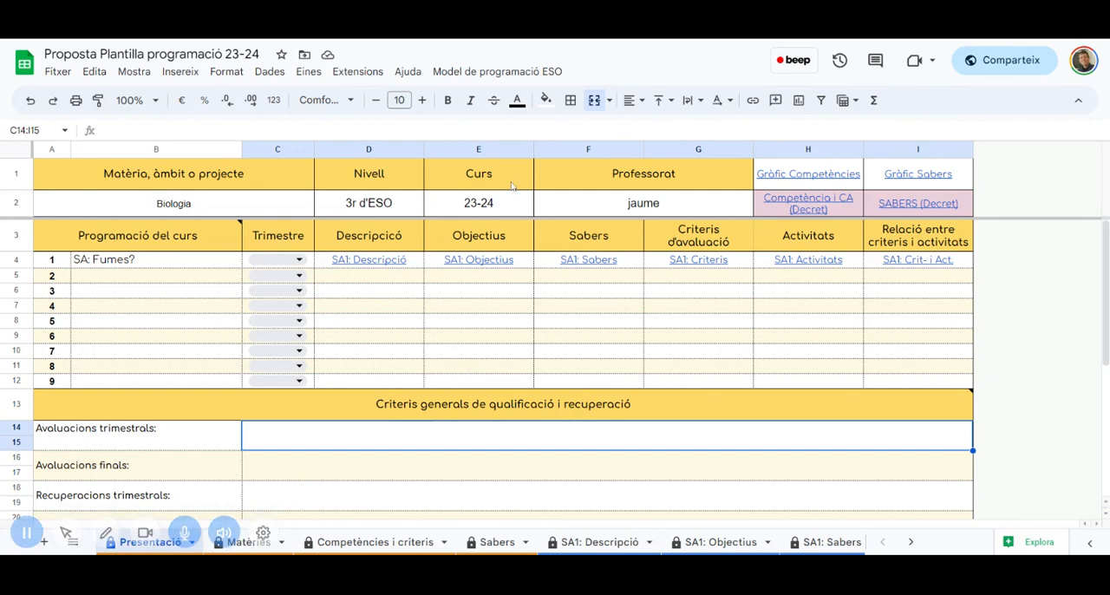
left_click(492, 74)
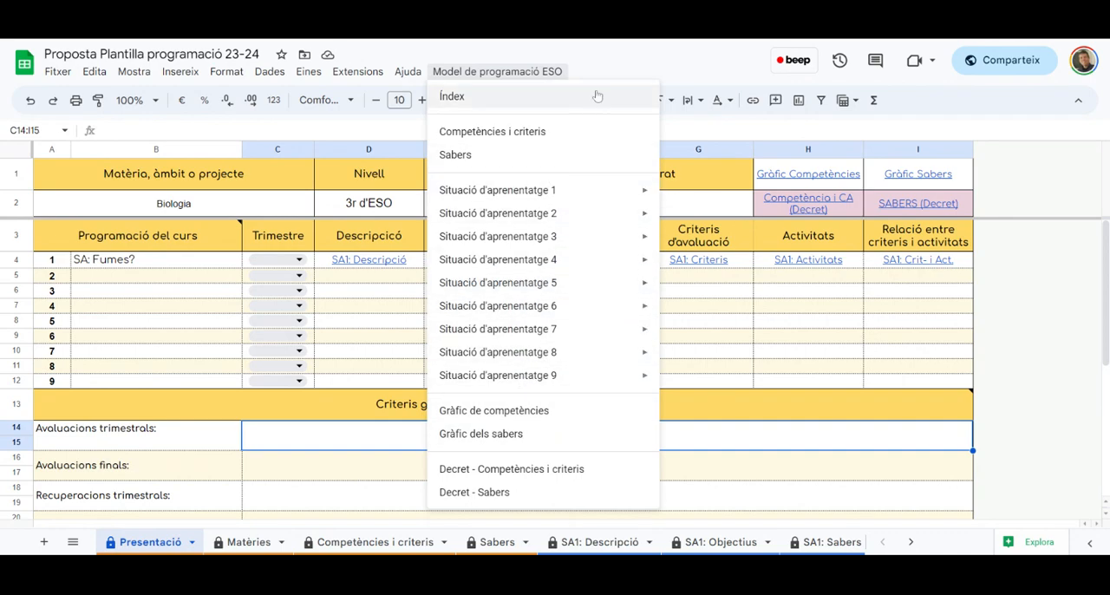
key("Escape")
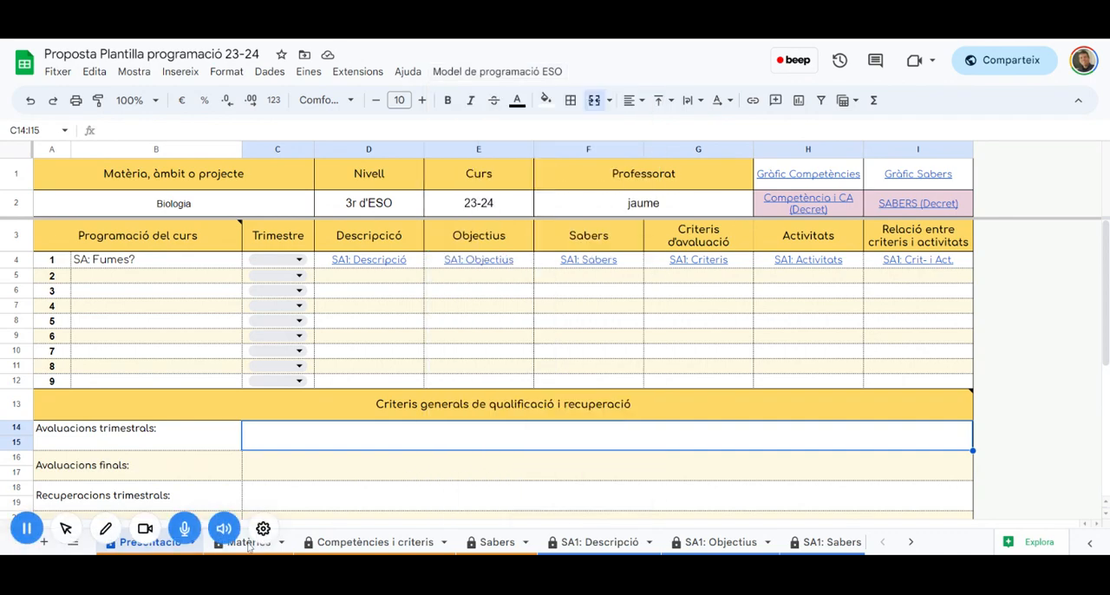
In the Matèries sheet, toggle the Biologia i Geologia checkbox and look through the full subject list
left_click(248, 543)
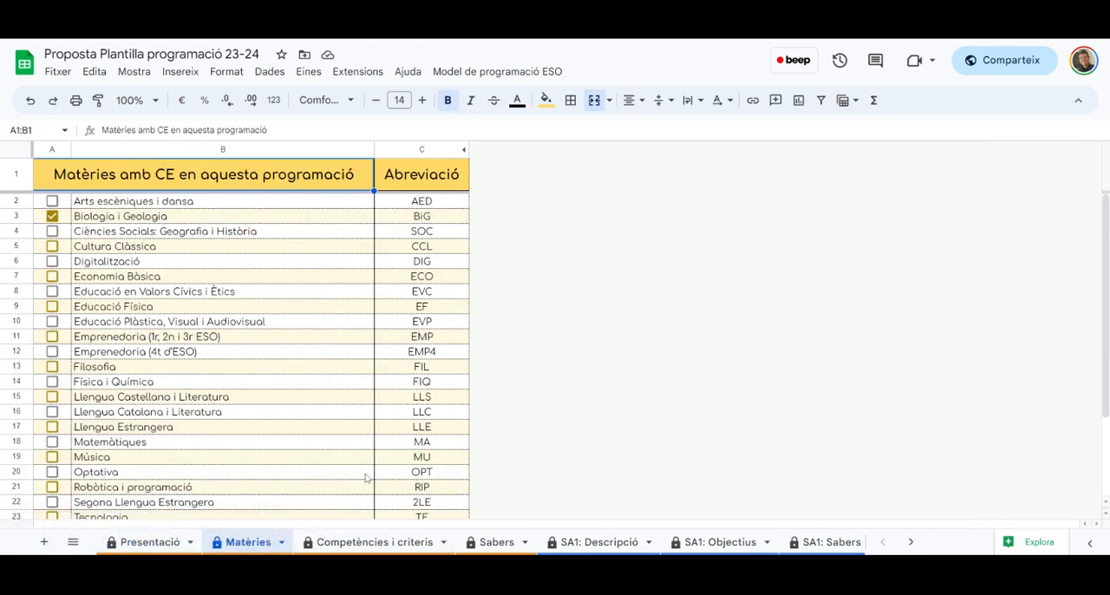
left_click(52, 217)
left_click(53, 217)
scroll(87, 263, "down", 3)
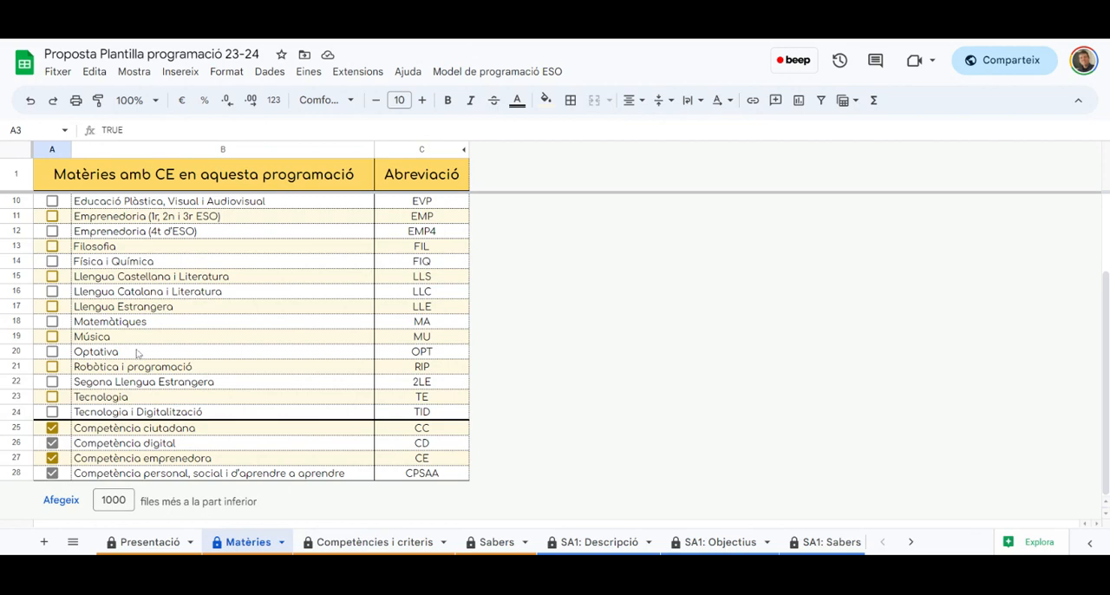
scroll(139, 355, "up", 3)
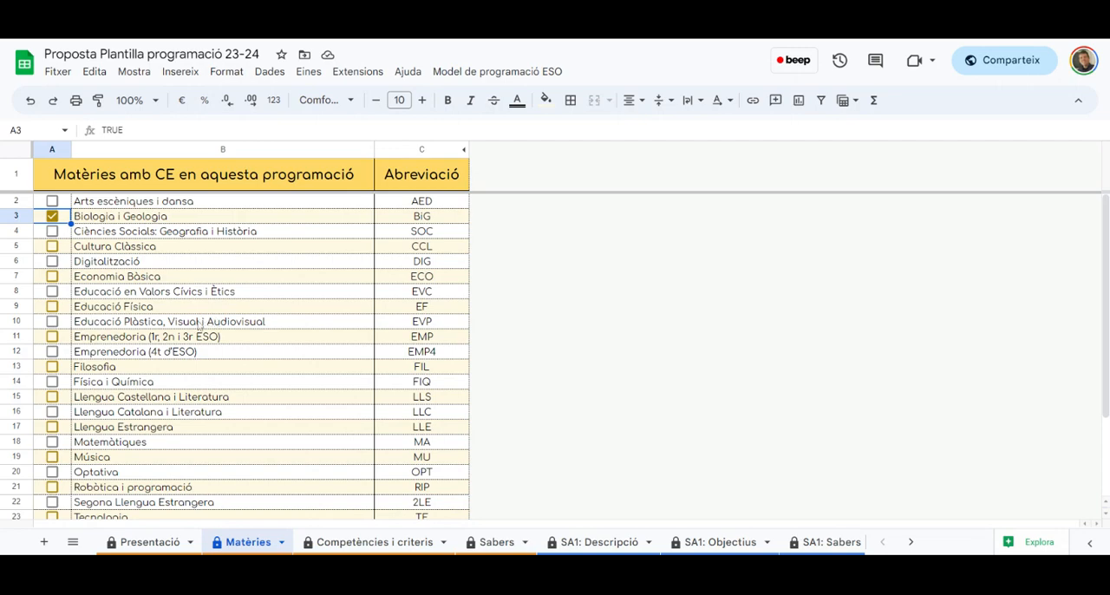
Open the Competències i criteris sheet and check which subject codes row 4 offers
left_click(379, 544)
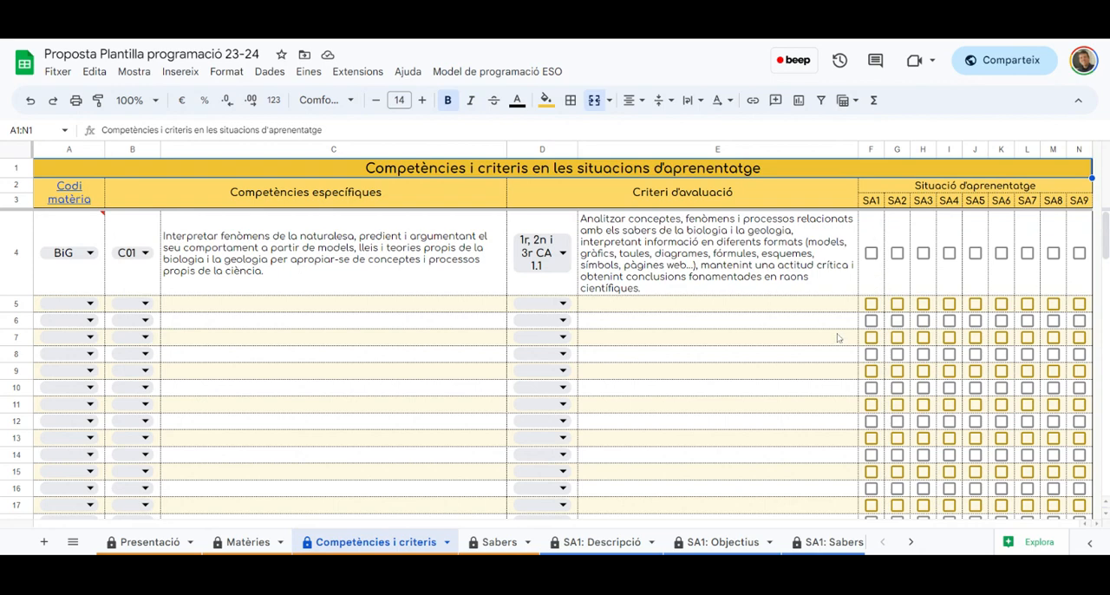
double_click(94, 258)
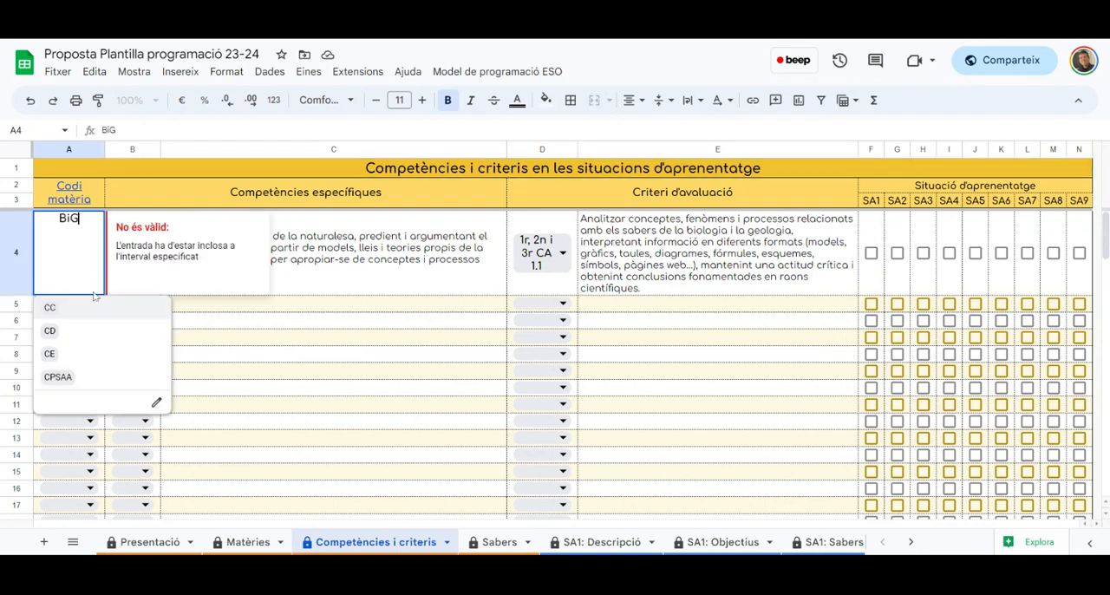
left_click(334, 266)
left_click(90, 255)
left_click(340, 257)
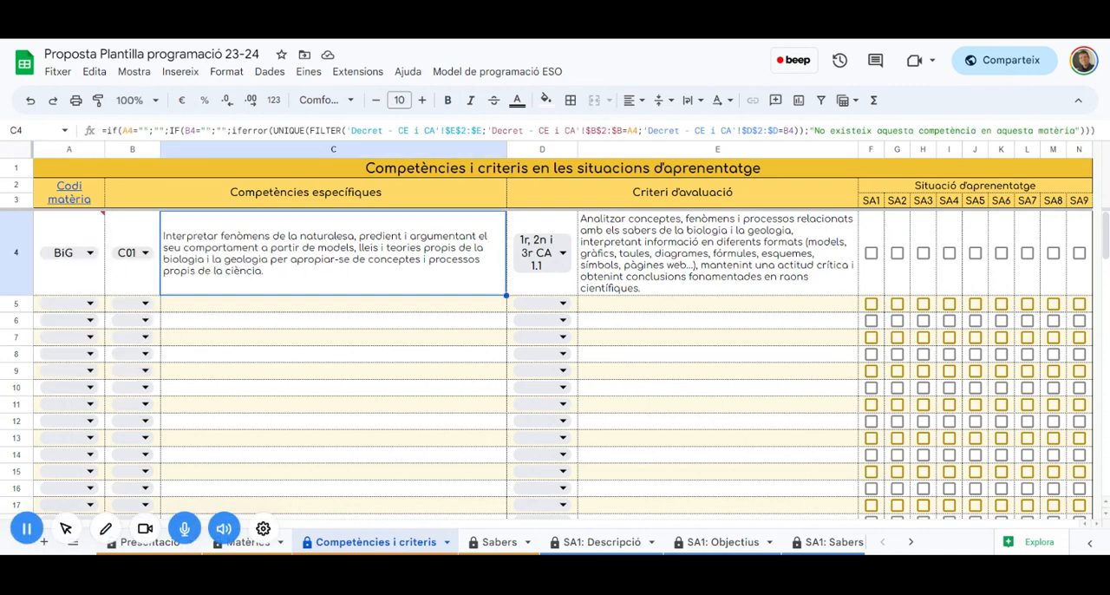
Return to the Matèries sheet and reselect the Biologia i Geologia checkbox
left_click(247, 542)
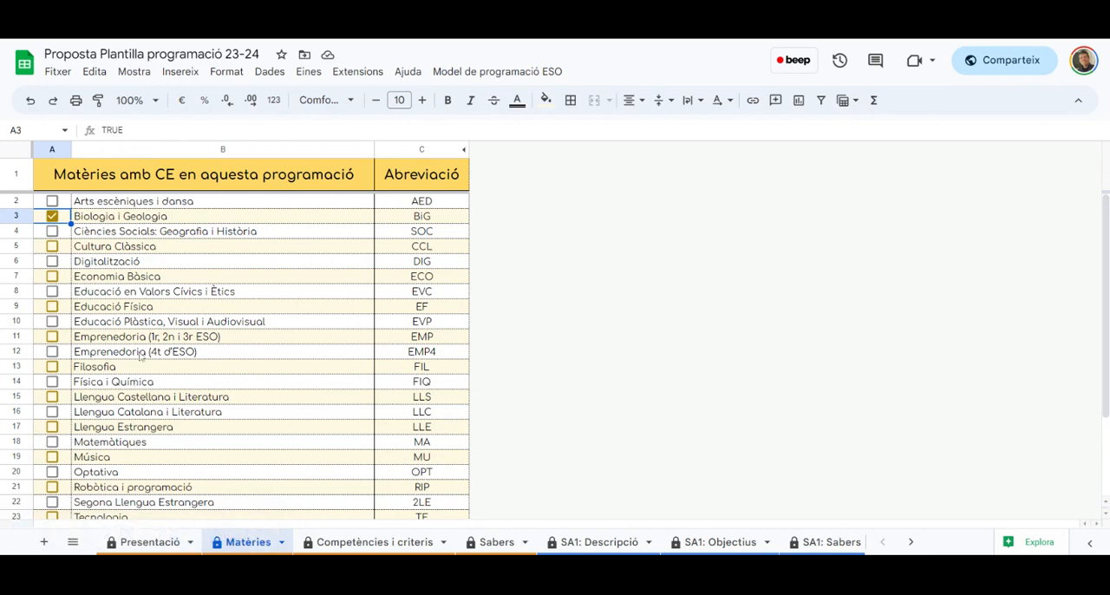
left_click(146, 220)
left_click(52, 217)
left_click(52, 217)
In Competències i criteris, choose BiG as row 4's subject code and browse its competence codes, keeping C01
left_click(398, 542)
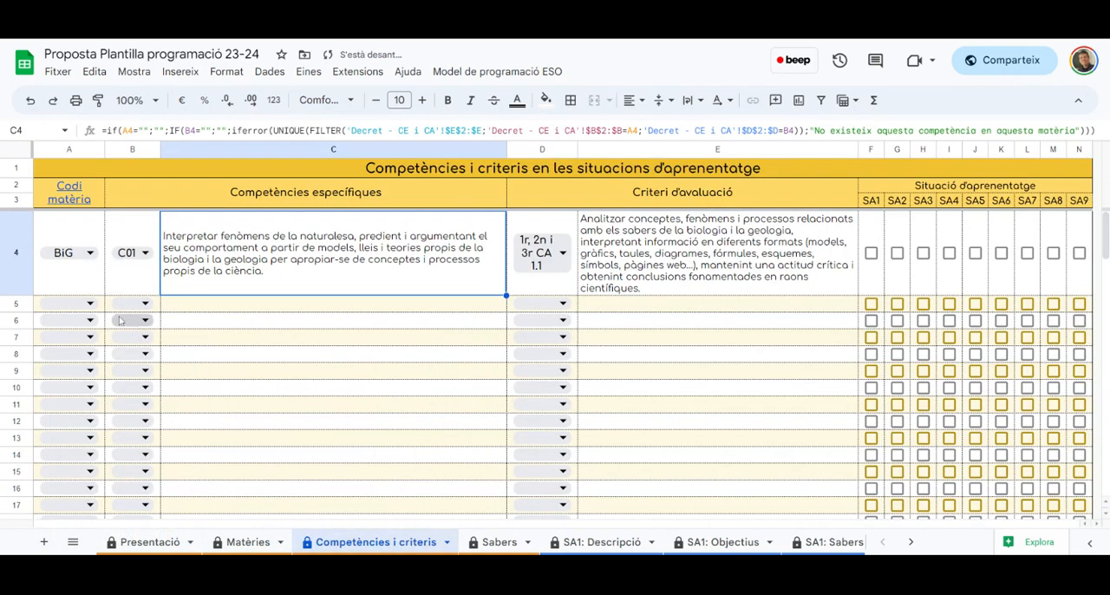
left_click(84, 251)
left_click(50, 308)
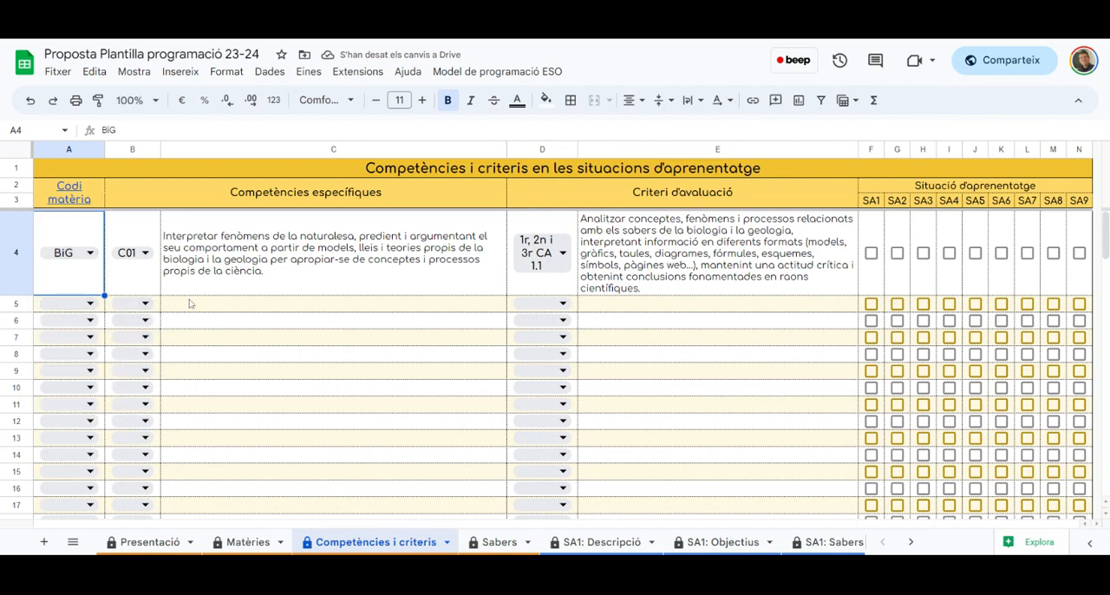
left_click(146, 254)
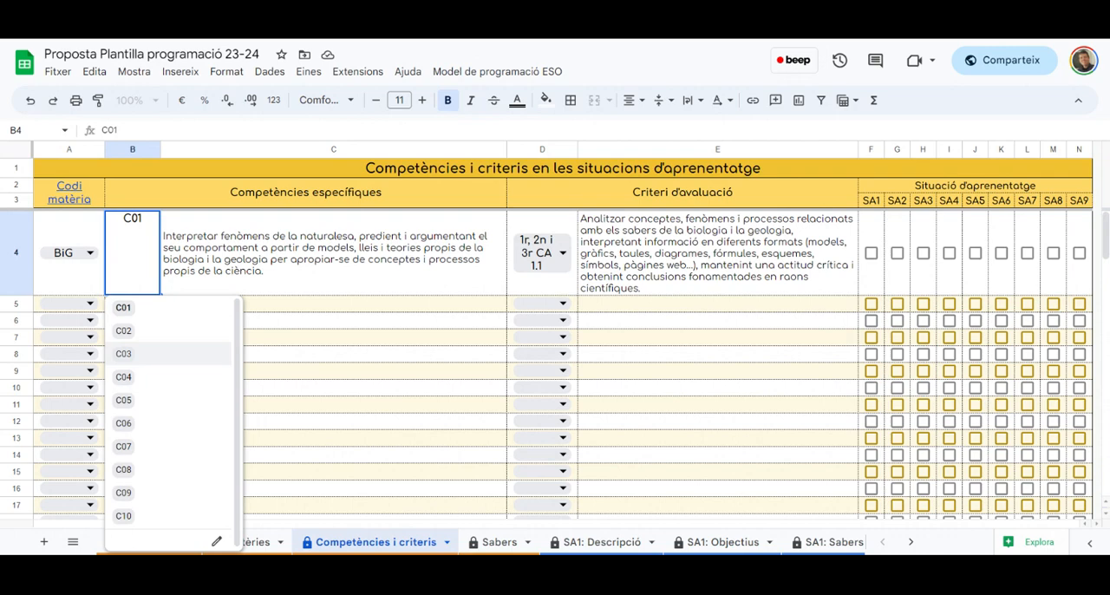
key("Tab")
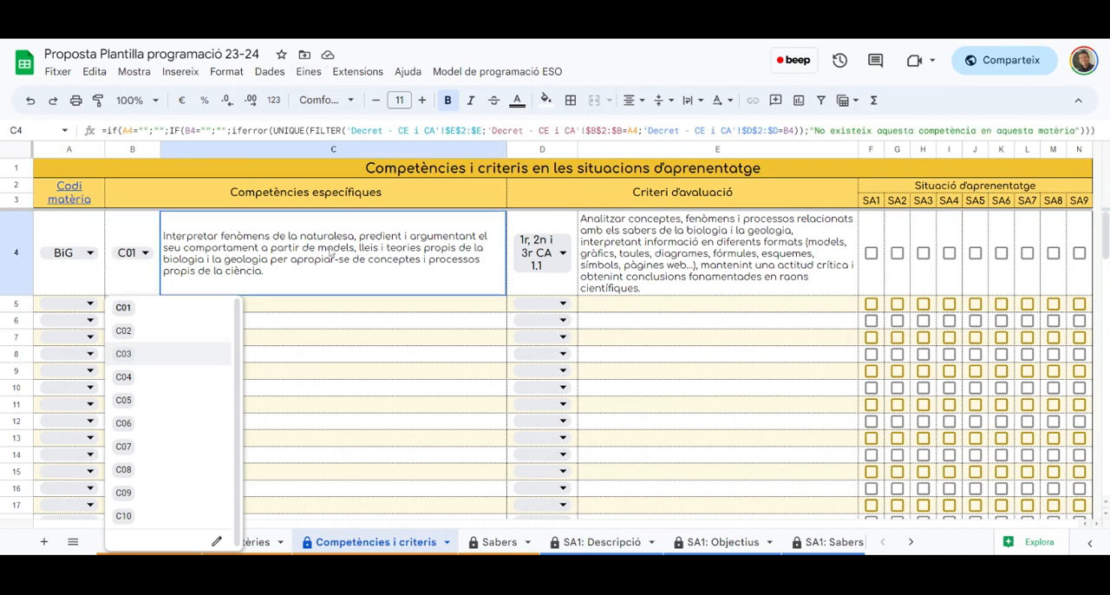
Assign competence C03 and subject code BiG to row 5
left_click(145, 303)
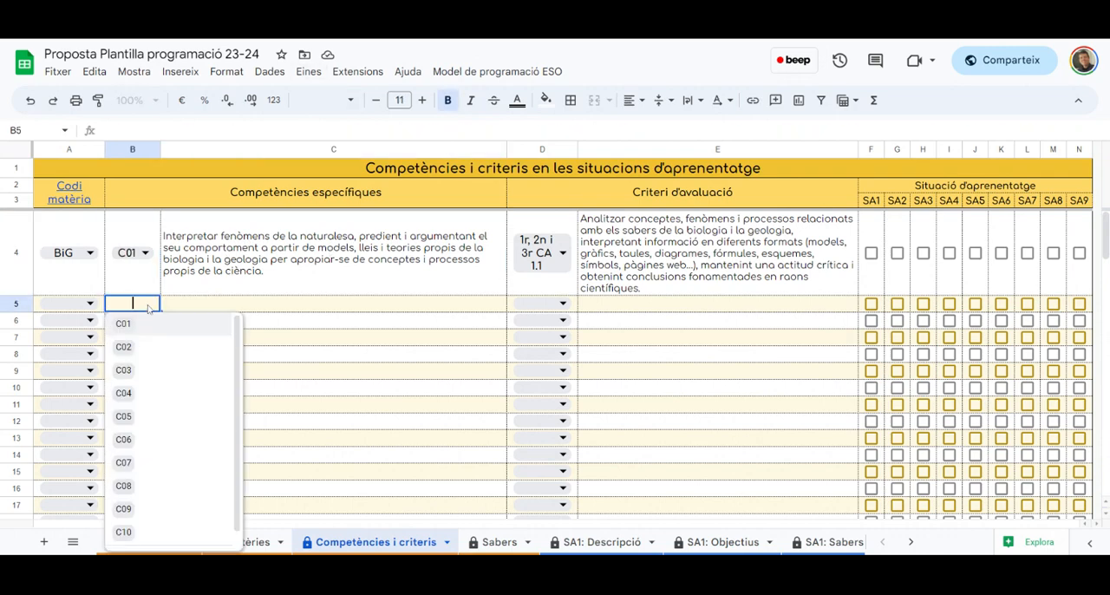
left_click(123, 368)
left_click(69, 302)
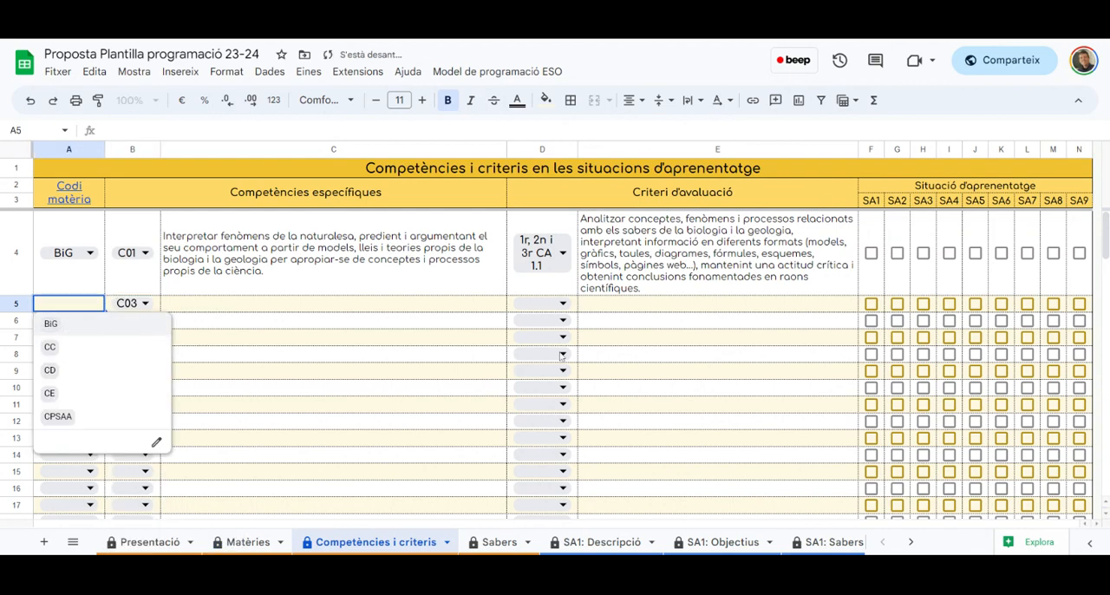
left_click(64, 326)
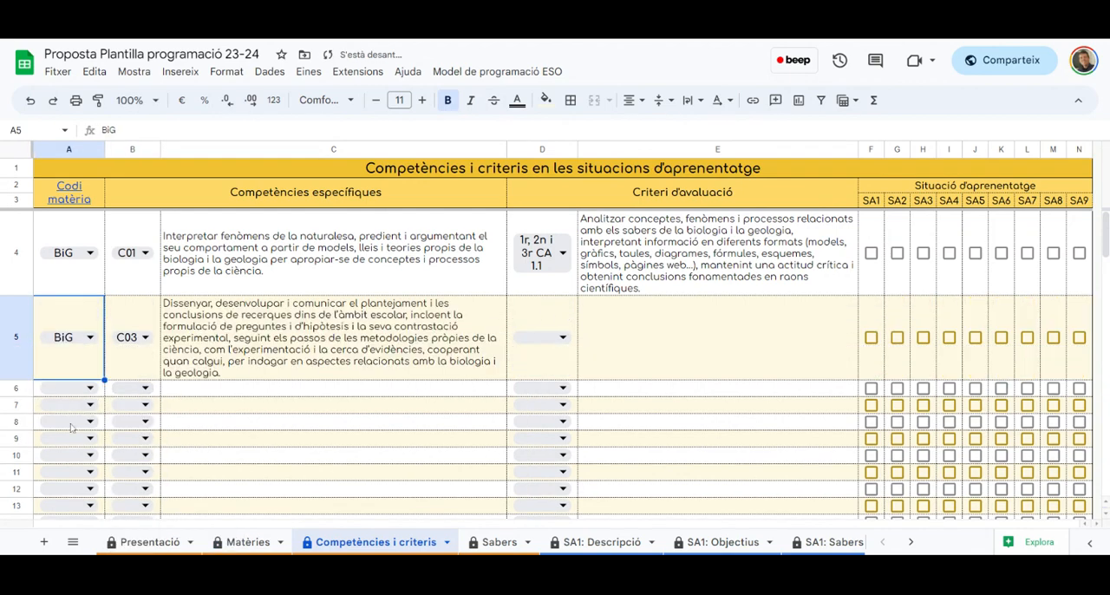
Assign competence C05 to row 6
left_click(69, 388)
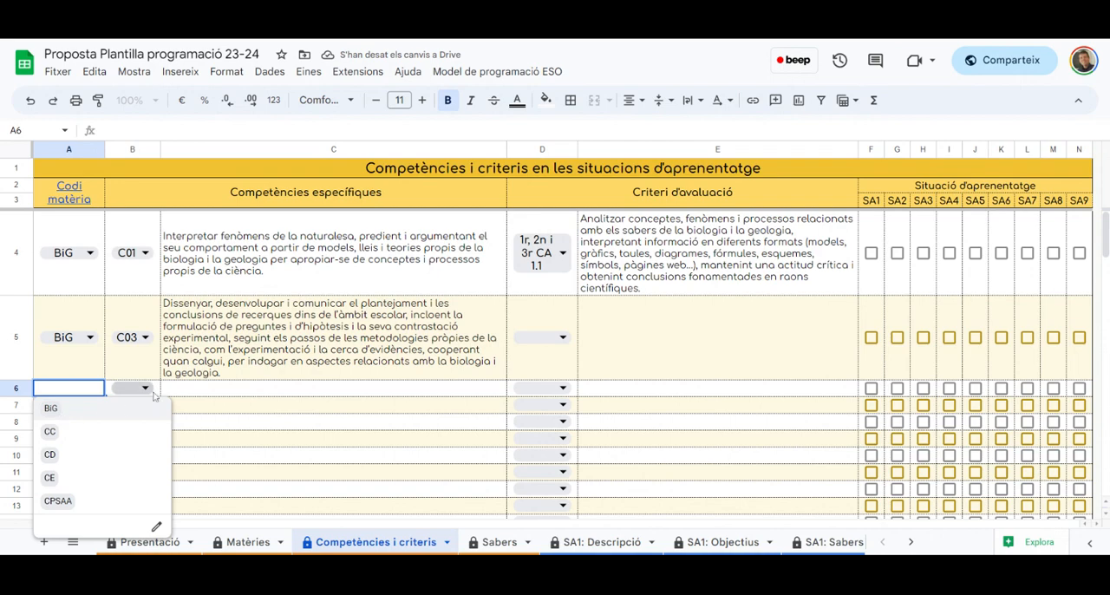
left_click(145, 388)
left_click(123, 500)
left_click(69, 387)
left_click(240, 392)
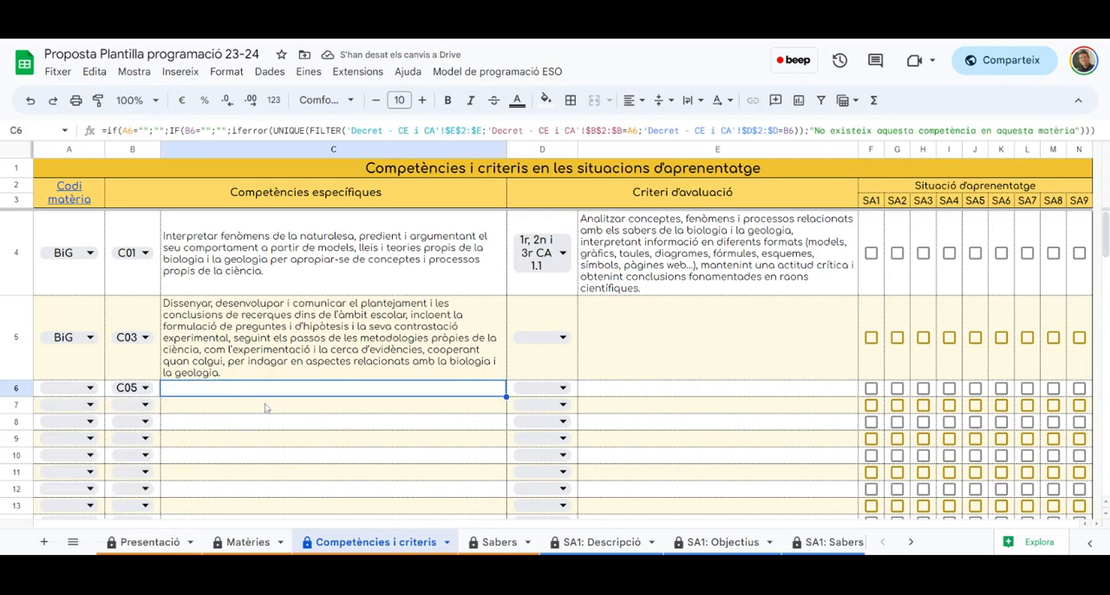
Mark the competences in rows 4, 5 and 6 as part of SA1
left_click(870, 252)
left_click(870, 338)
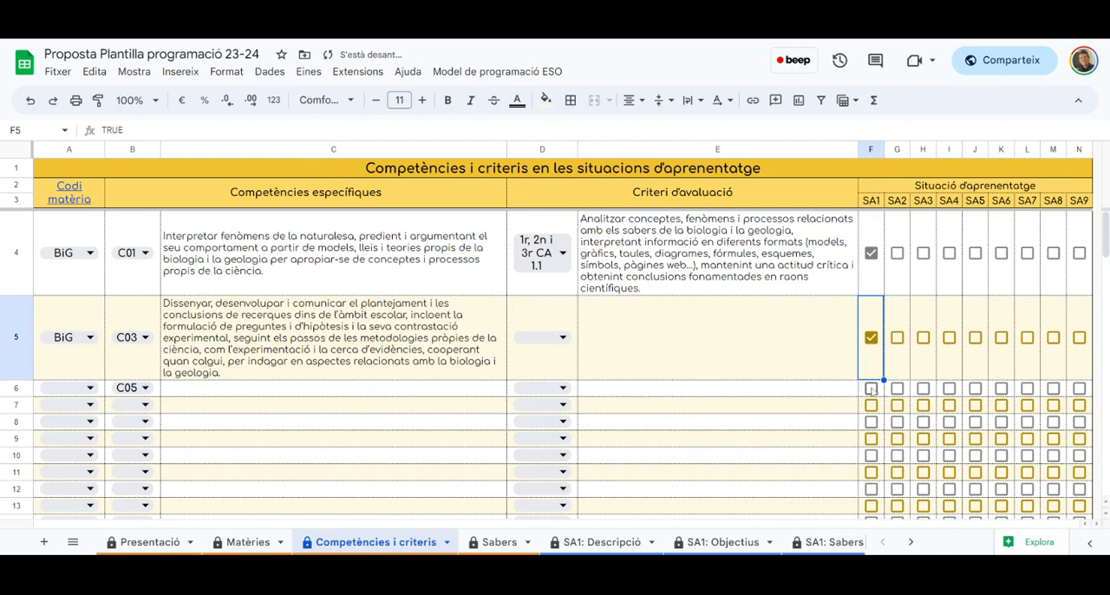
left_click(870, 387)
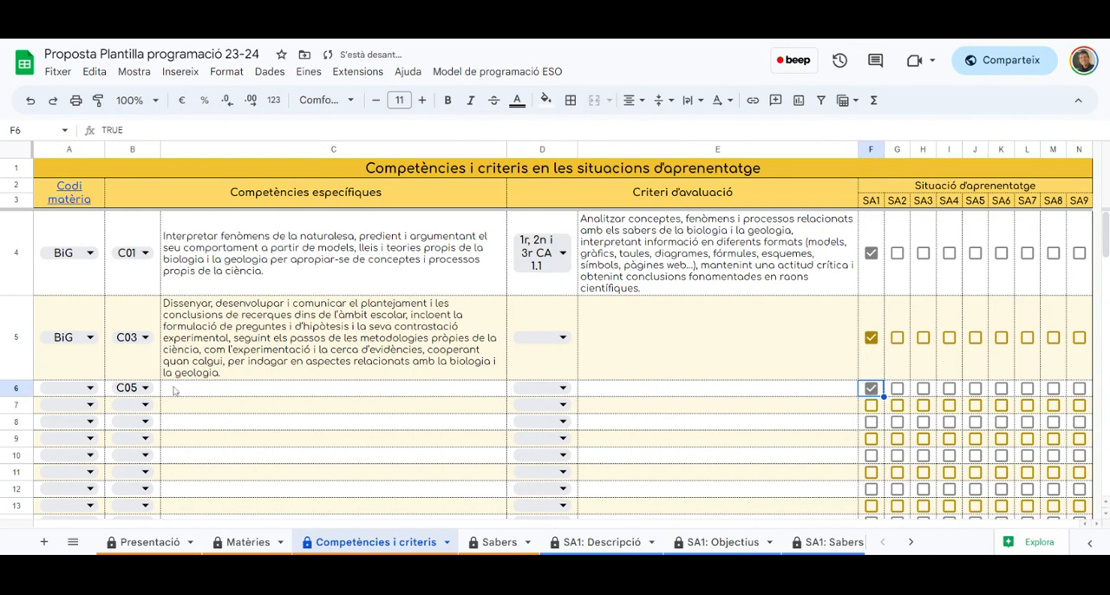
Assign subject code BiG to row 6 of Competències i criteris
left_click(90, 388)
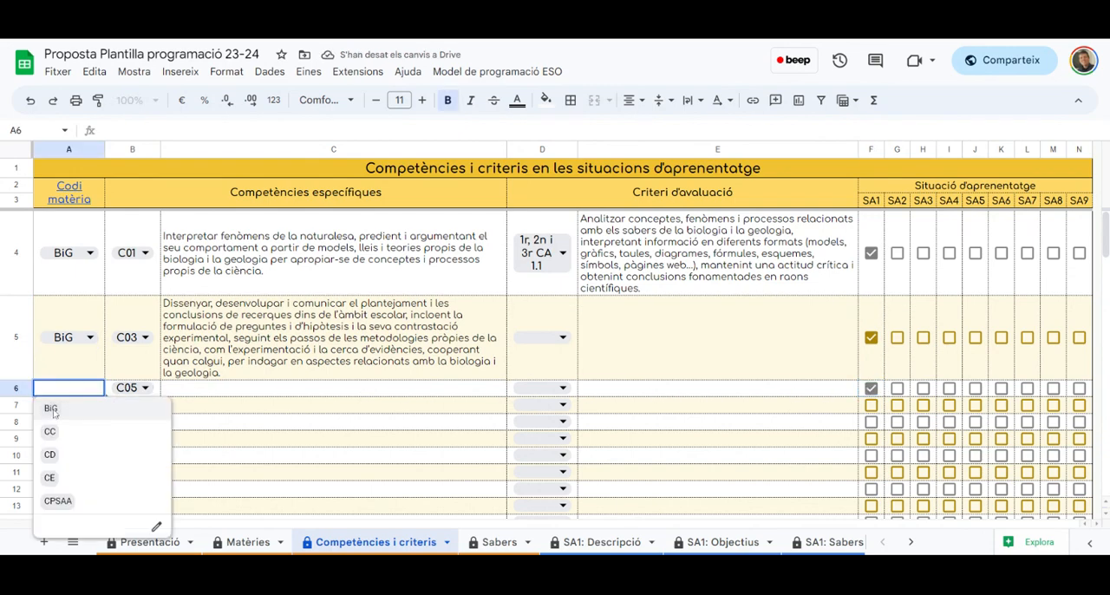
left_click(262, 378)
scroll(264, 390, "down", 3)
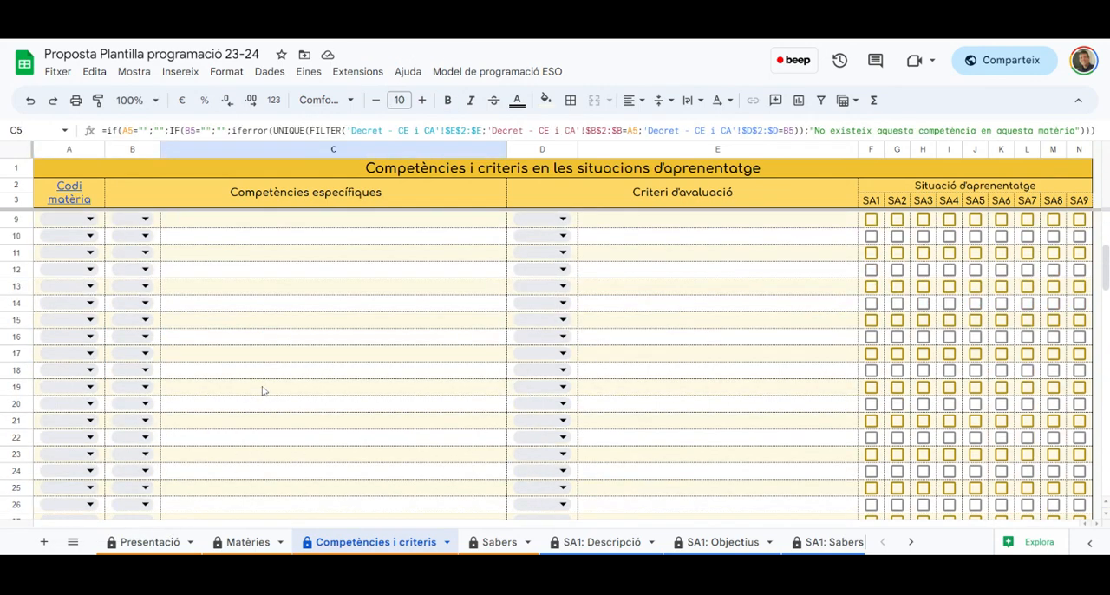
scroll(263, 390, "up", 3)
left_click(92, 304)
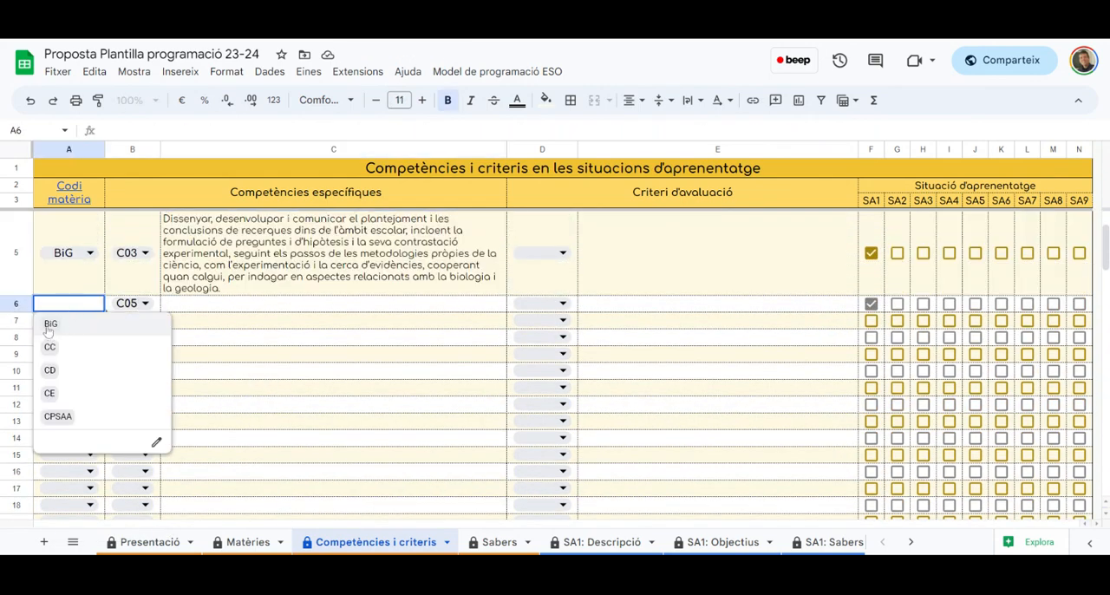
left_click(49, 326)
scroll(607, 345, "up", 1)
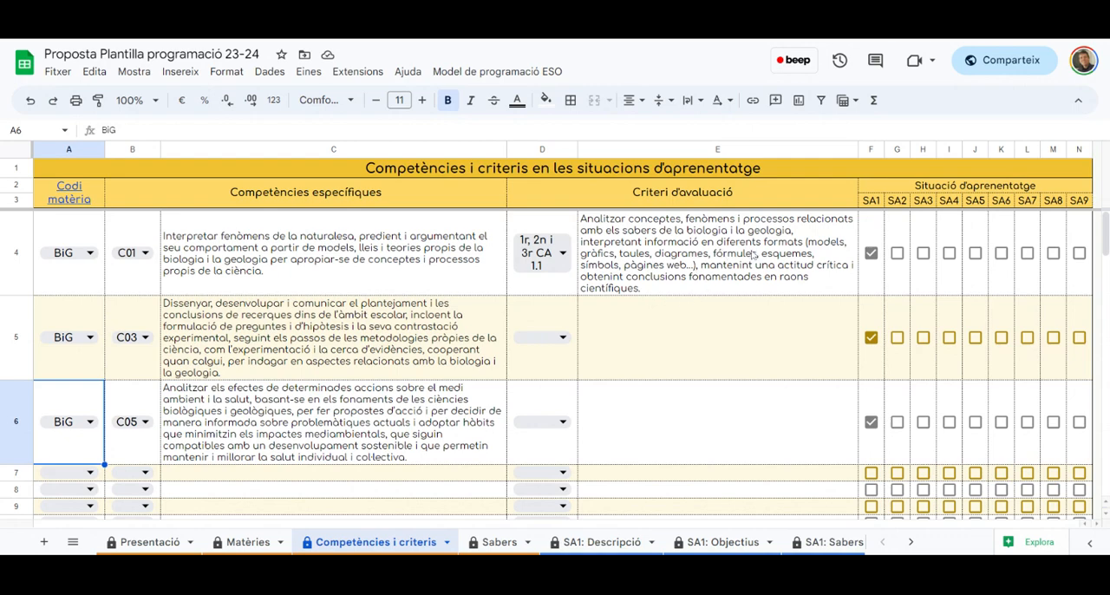
Set the evaluation criteria to 1r, 2n i 3r CA 1.2 in row 4, CA 3.2 in row 5 and CA 5.1 in row 6
left_click(562, 253)
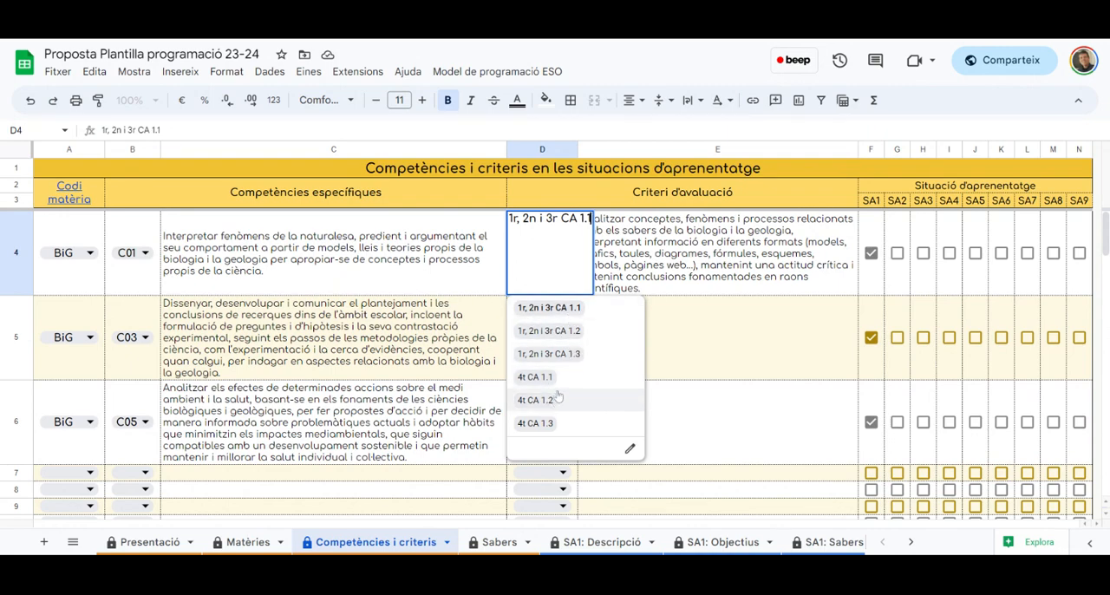
left_click(577, 331)
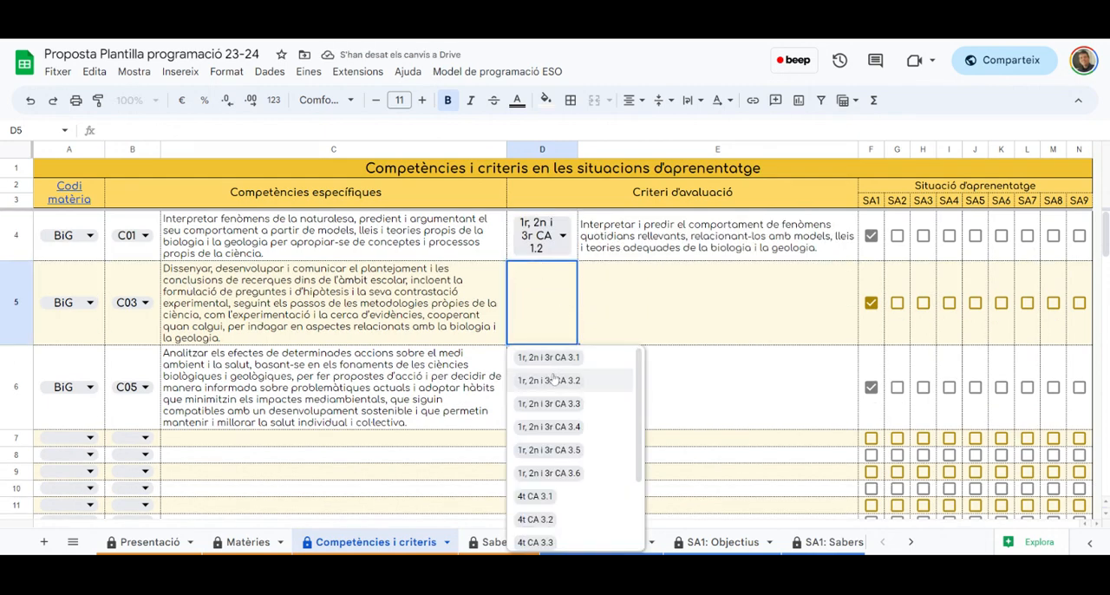
left_click(555, 385)
double_click(562, 390)
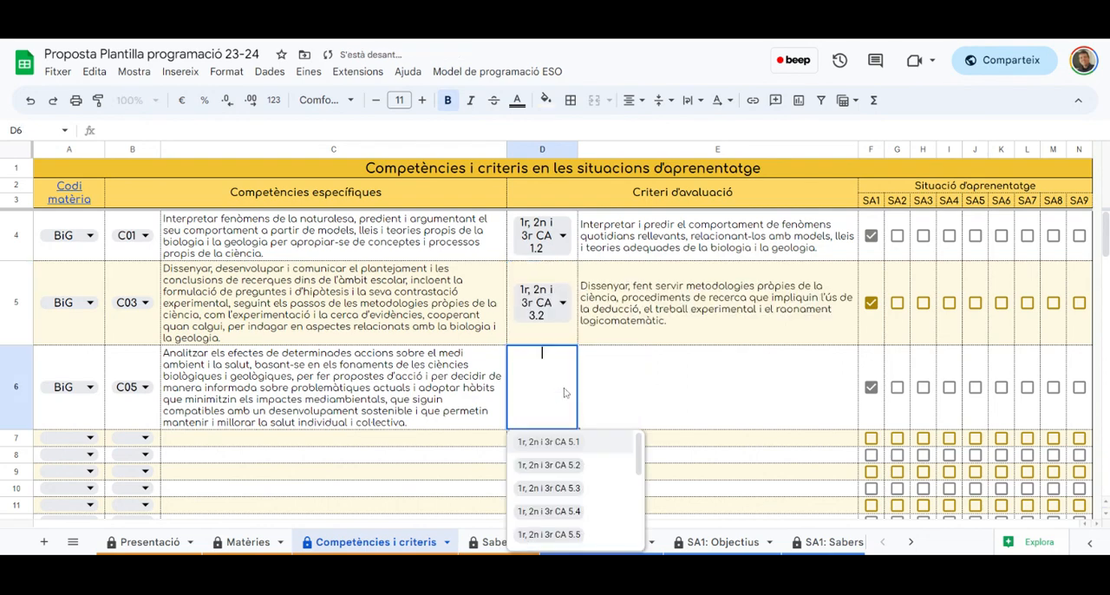
left_click(541, 443)
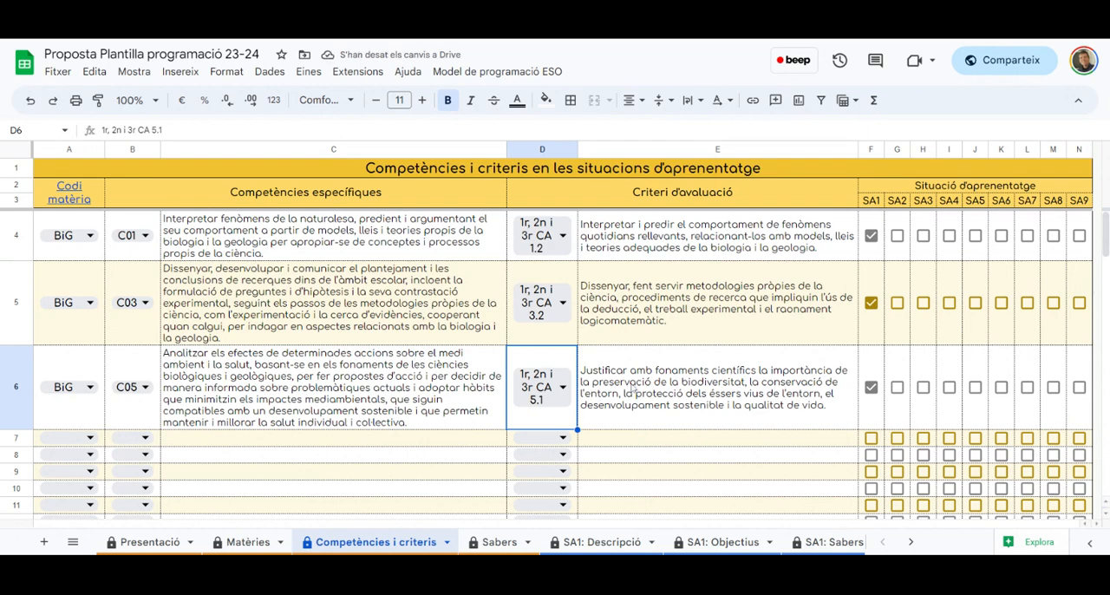
Assign subject code BiG and competence C05 to row 7
left_click(77, 441)
left_click(86, 441)
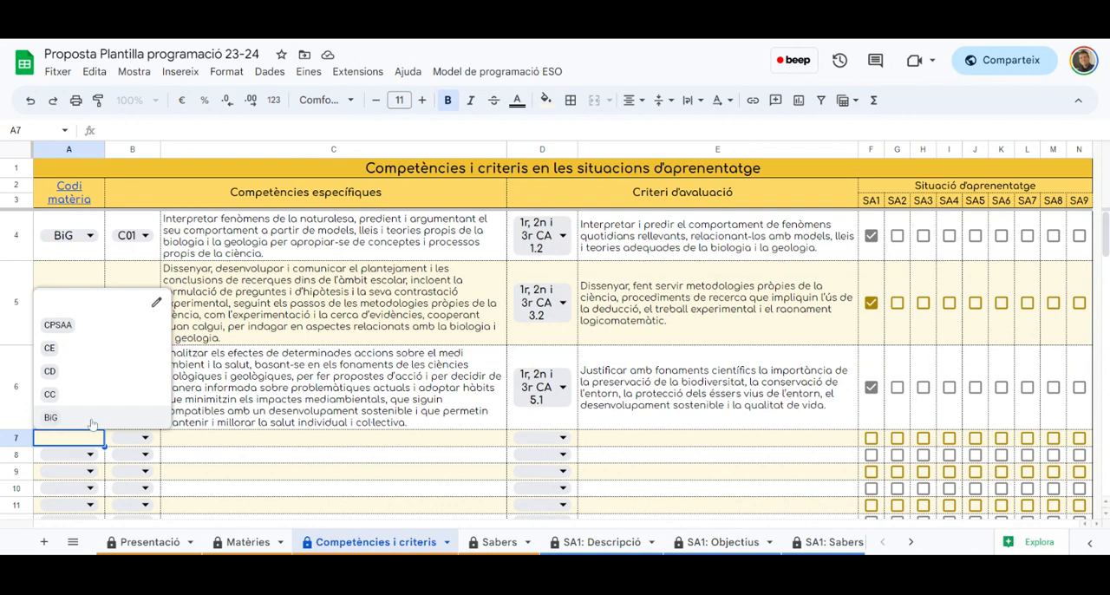
left_click(90, 422)
left_click(143, 442)
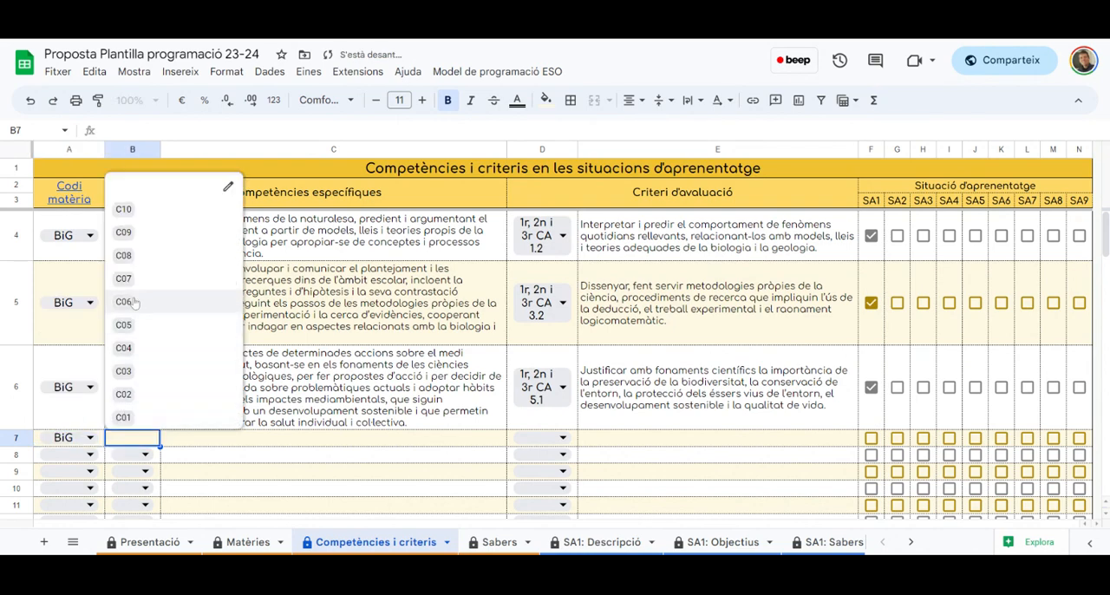
left_click(134, 326)
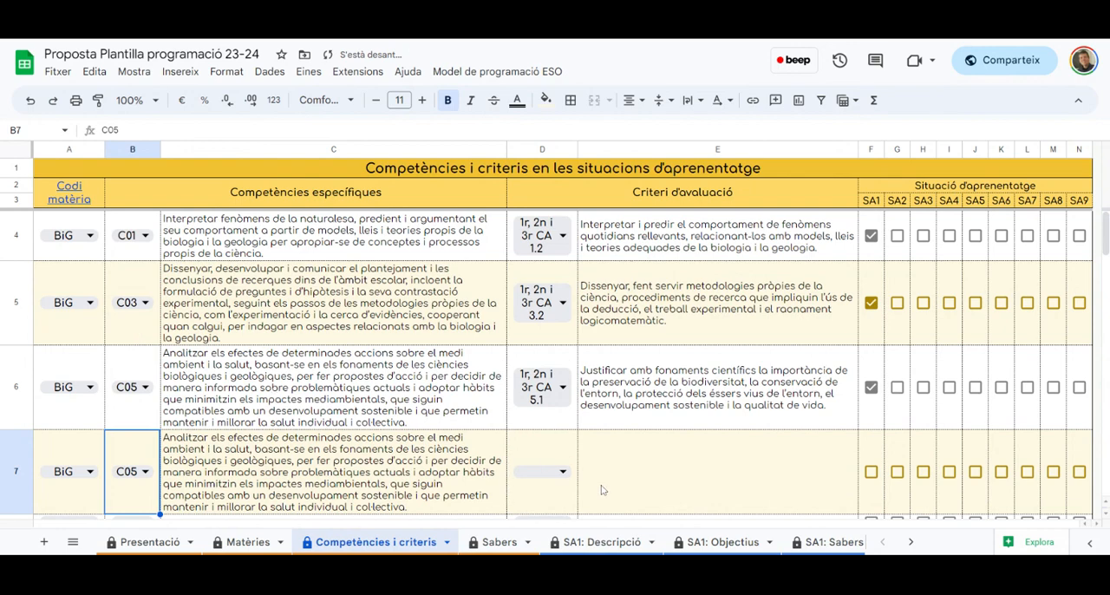
Set row 7's evaluation criterion to 1r, 2n i 3r CA 5.6 and mark the row as part of SA1
left_click(547, 472)
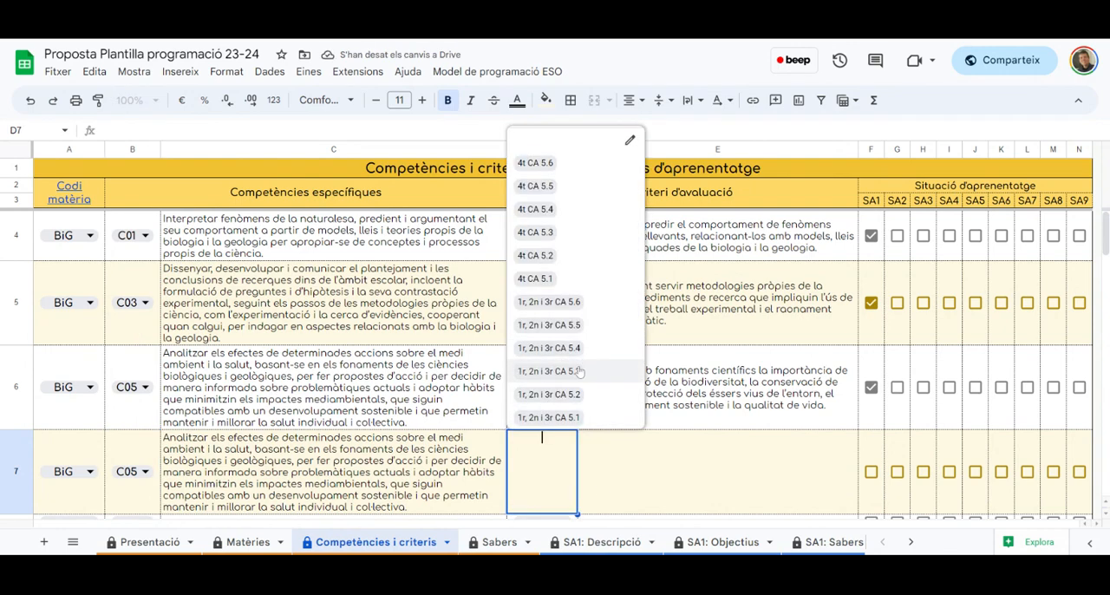
left_click(576, 303)
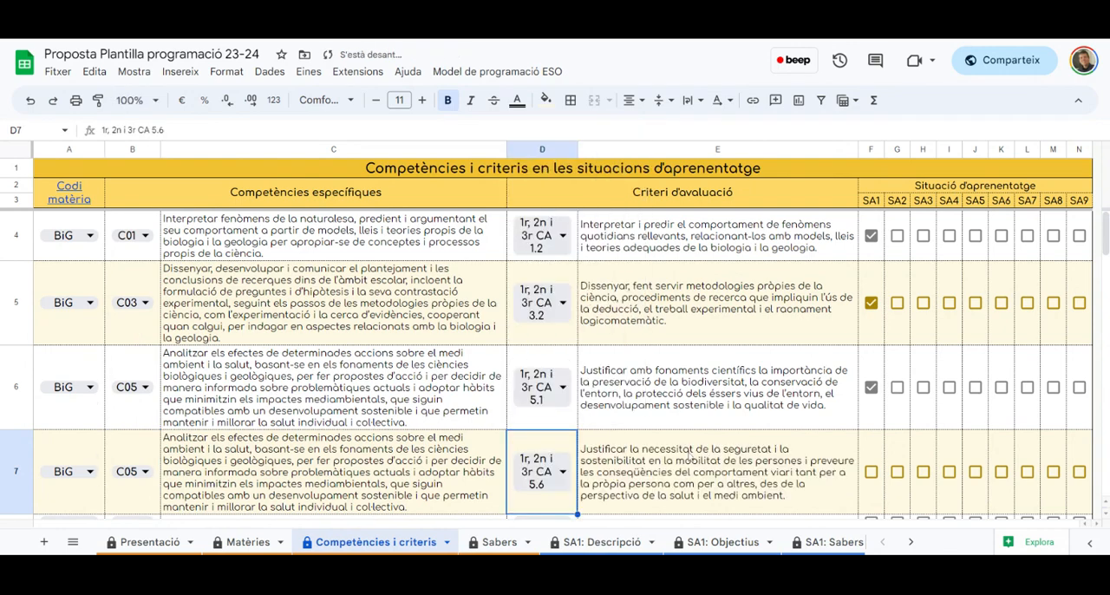
left_click(871, 471)
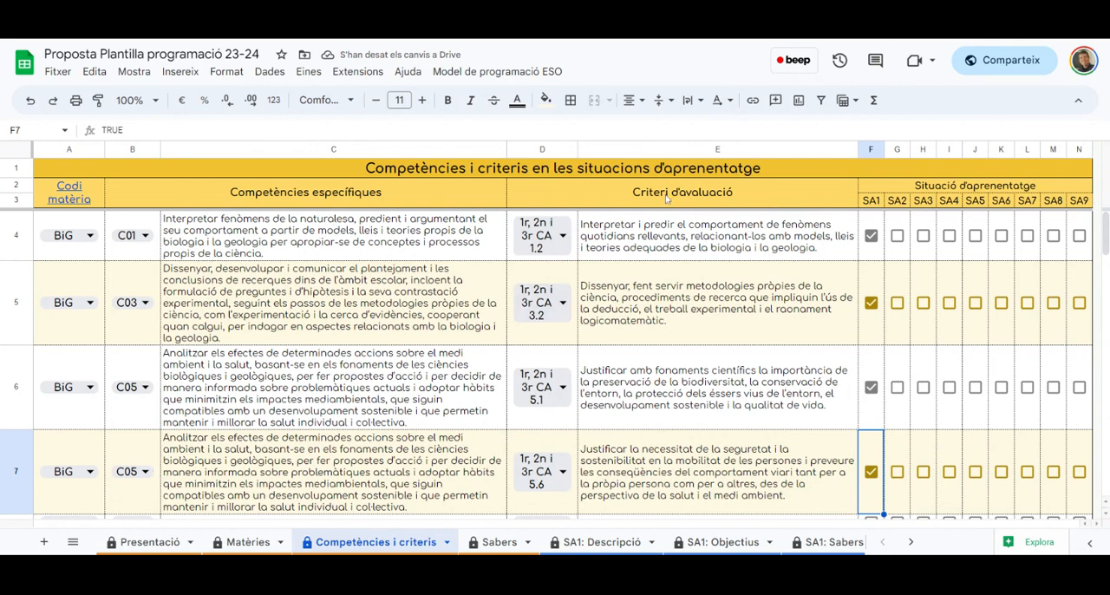
scroll(744, 296, "down", 3)
scroll(742, 296, "up", 3)
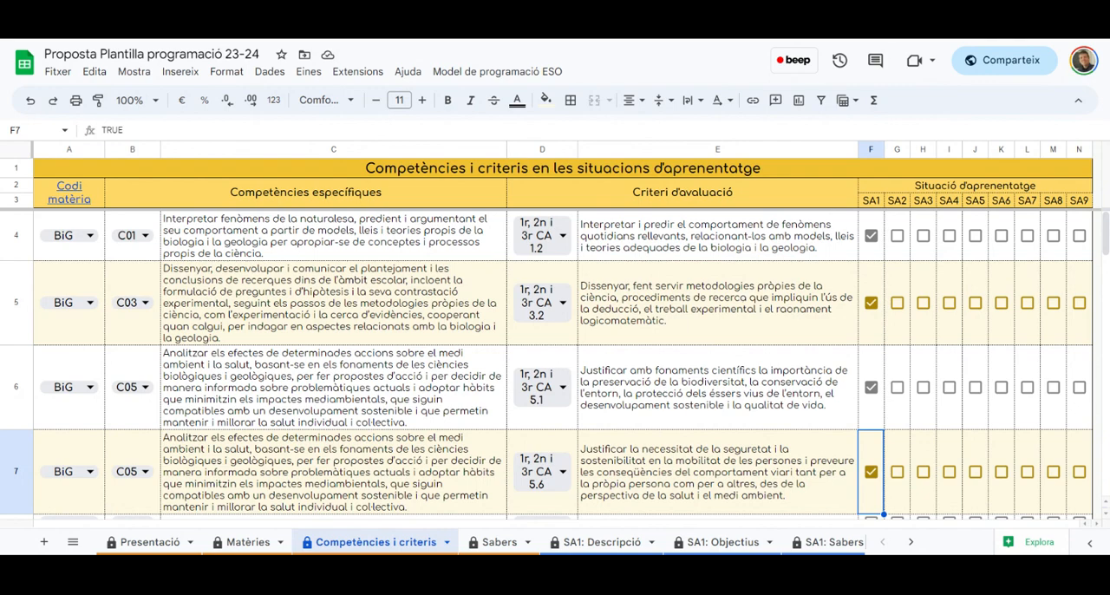
In the Sabers sheet, assign subject code BiG to row 4, try block B04, and settle on knowledge block 1r, 2n i 3r B07
left_click(490, 542)
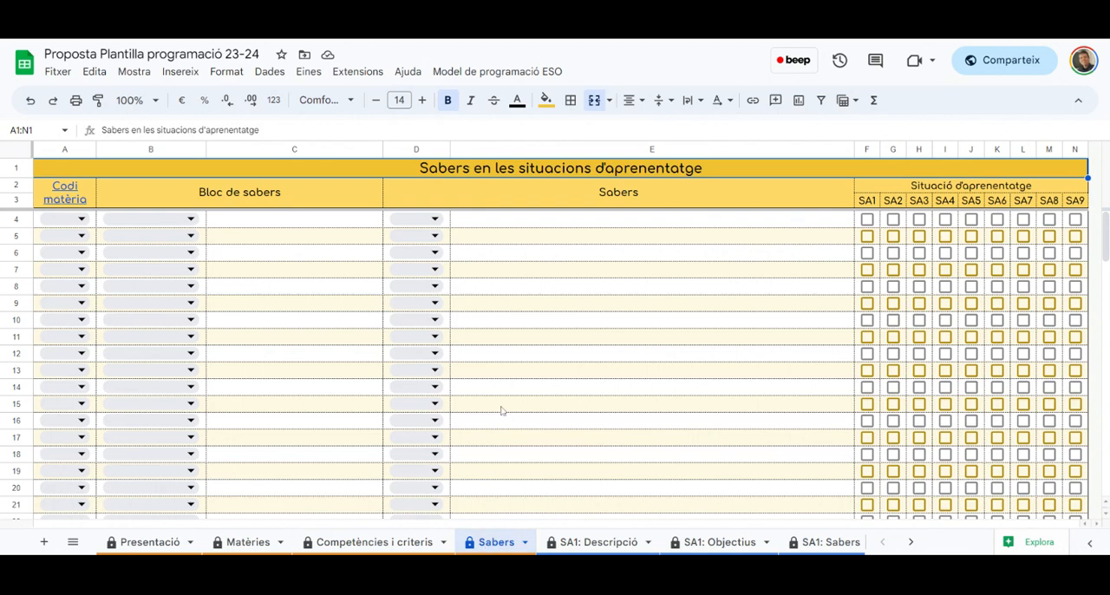
left_click(81, 219)
left_click(64, 242)
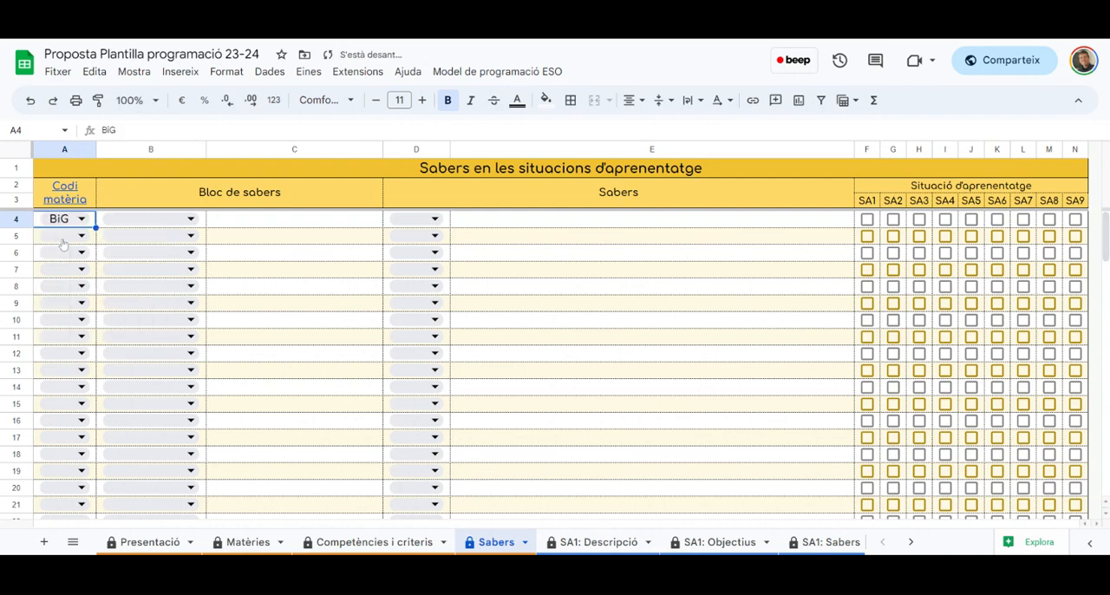
left_click(191, 220)
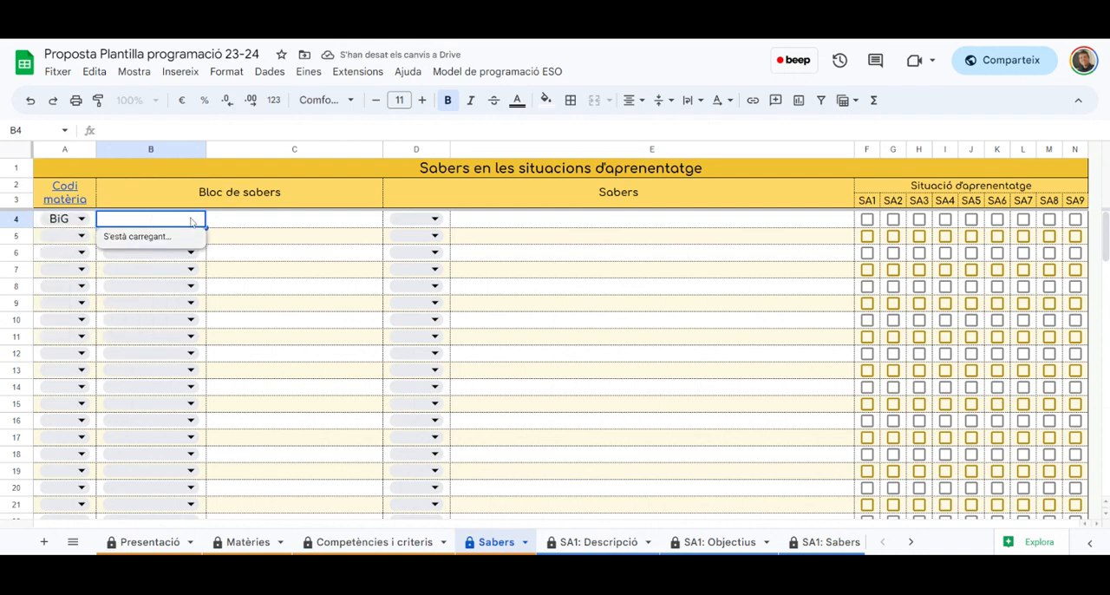
left_click(297, 226)
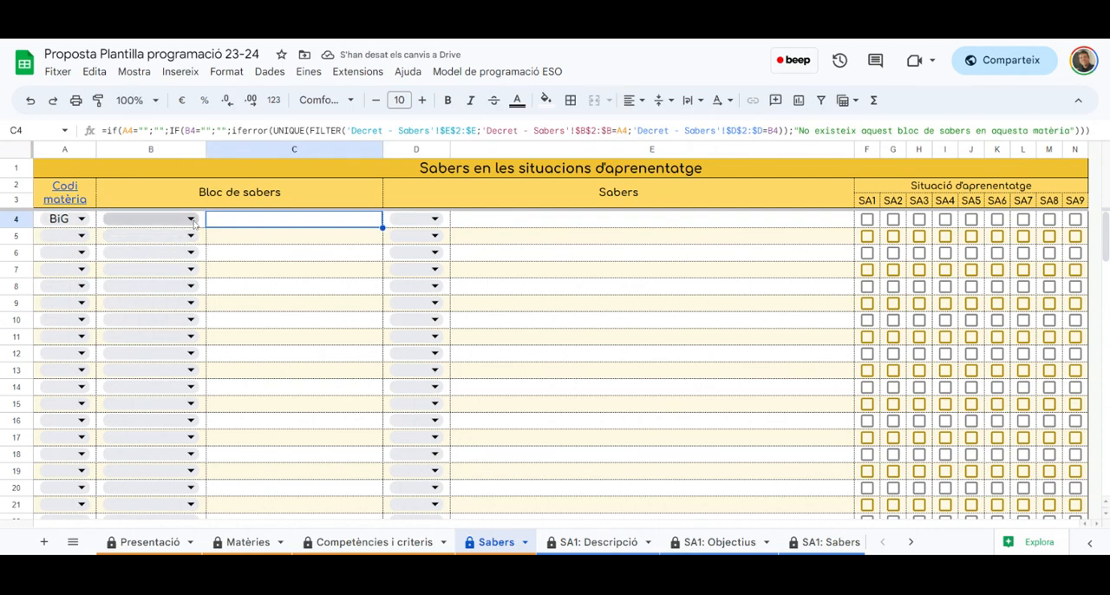
left_click(190, 220)
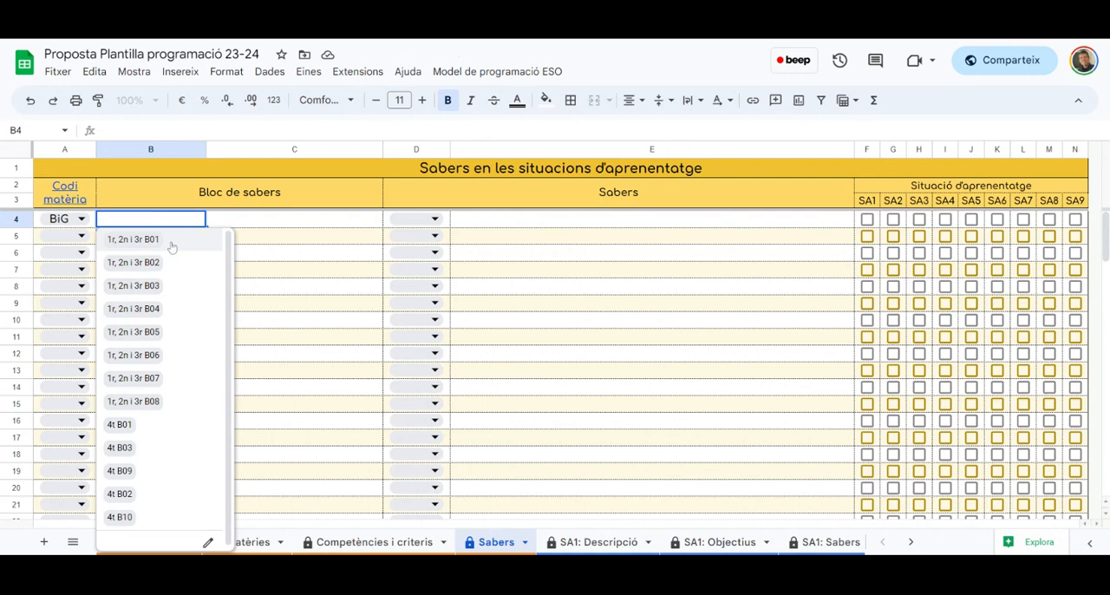
left_click(154, 310)
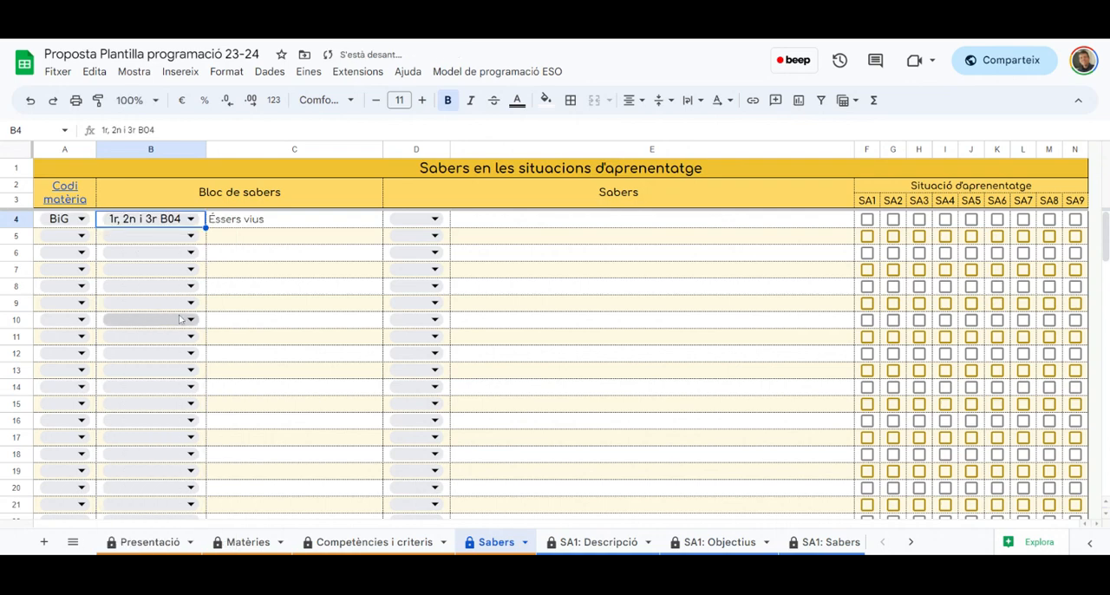
left_click(191, 218)
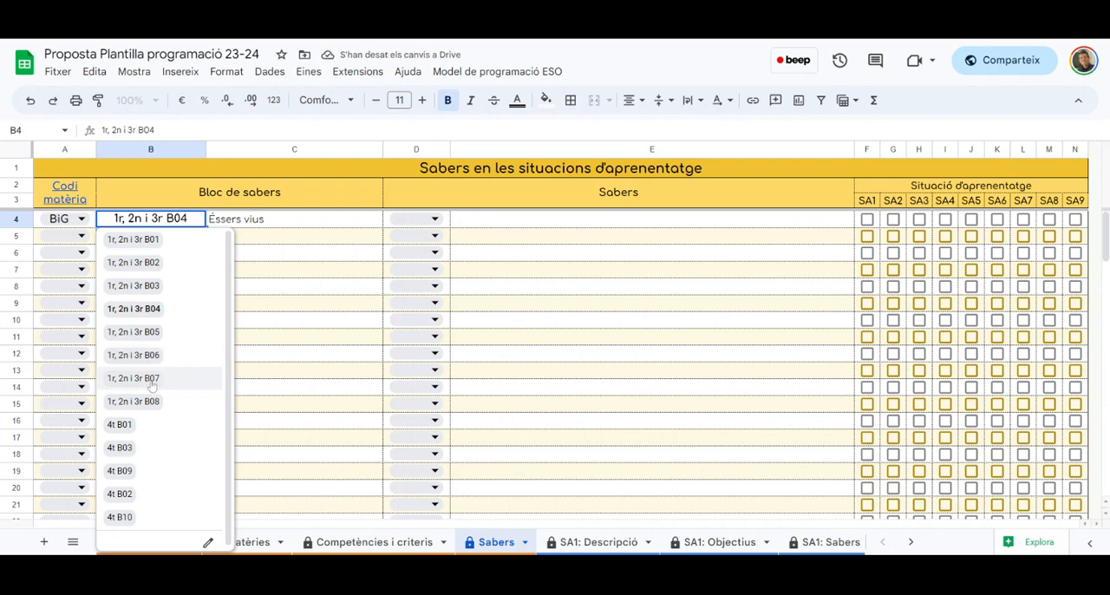
left_click(152, 384)
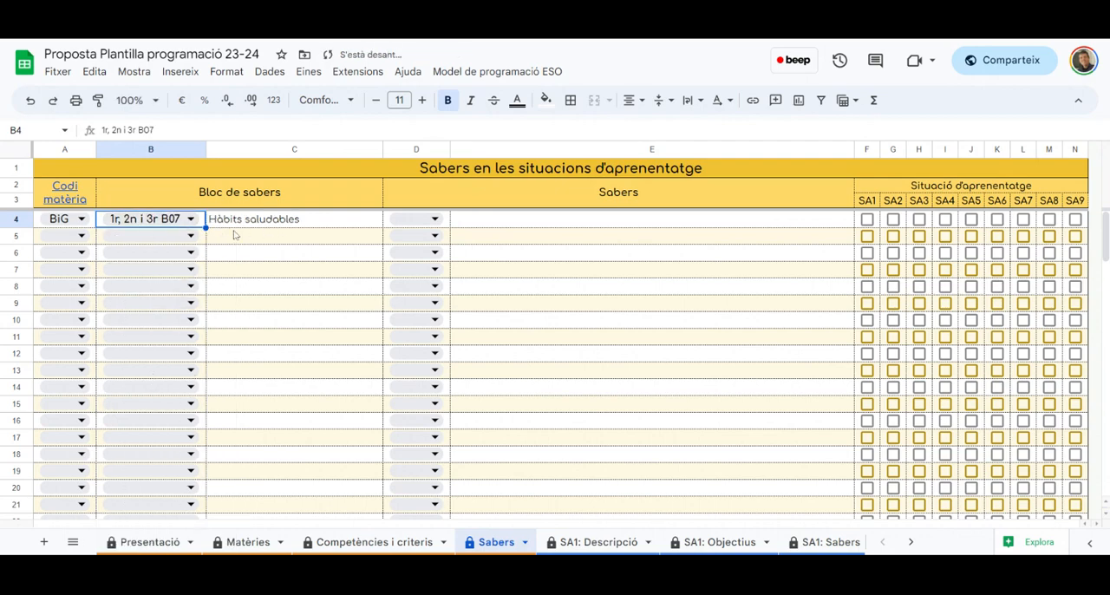
Choose Sab 04 as the knowledge item for row 4 of Sabers
left_click(433, 224)
left_click(457, 227)
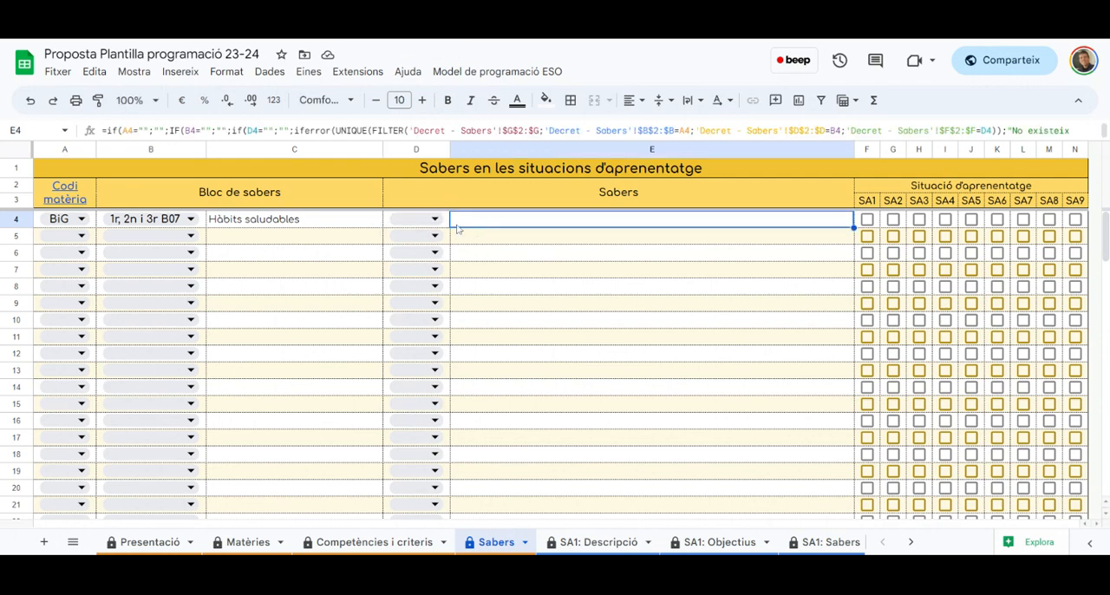
left_click(436, 225)
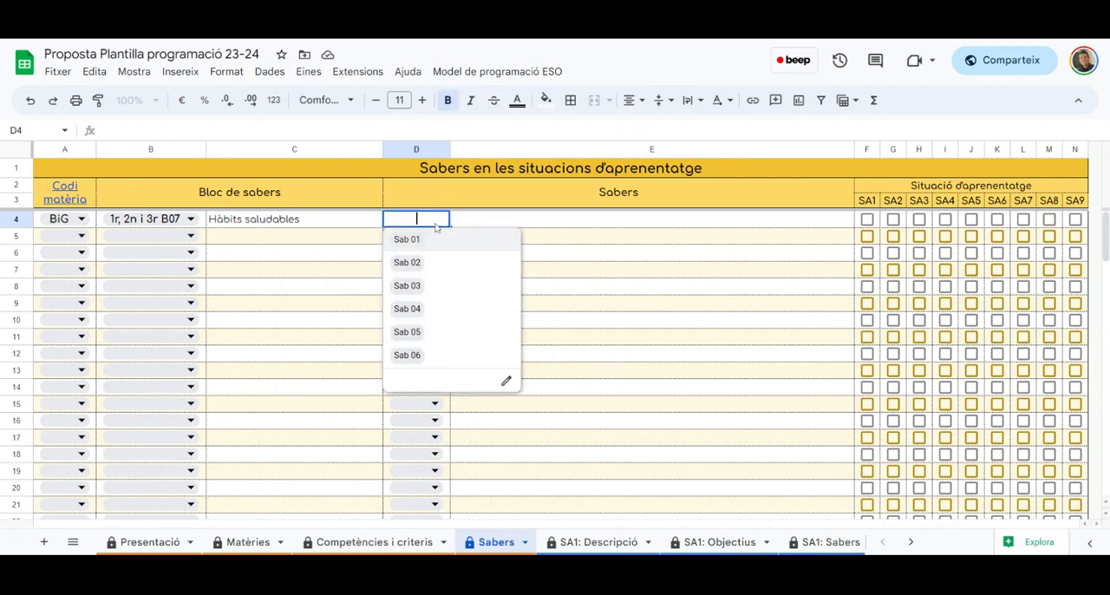
left_click(407, 309)
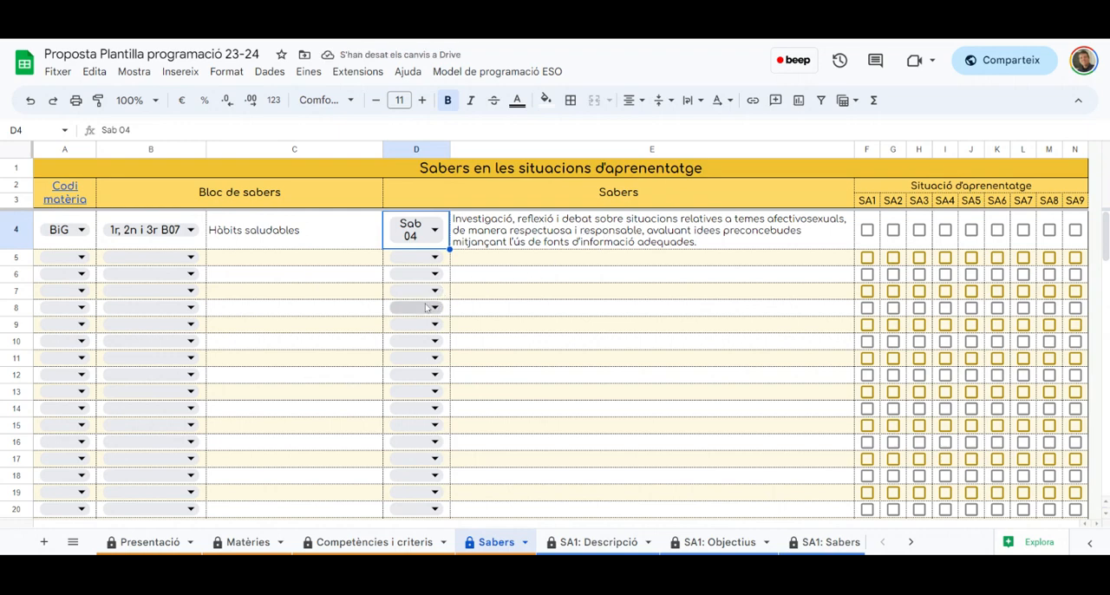
Assign subject code BiG and knowledge block 1r, 2n i 3r B07 to row 5 of Sabers
left_click(69, 257)
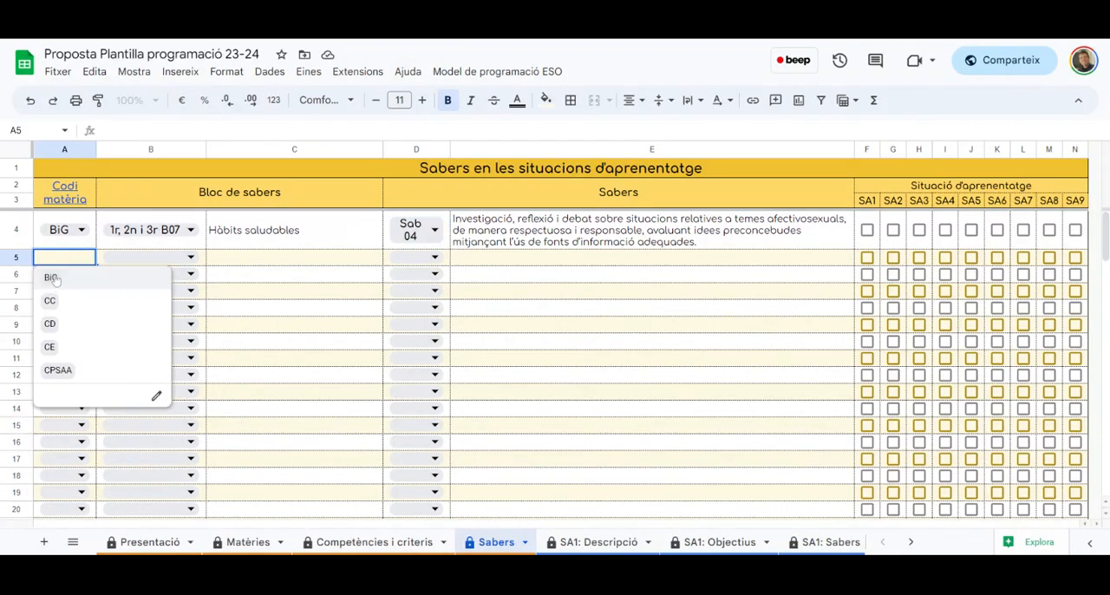
left_click(52, 277)
left_click(191, 260)
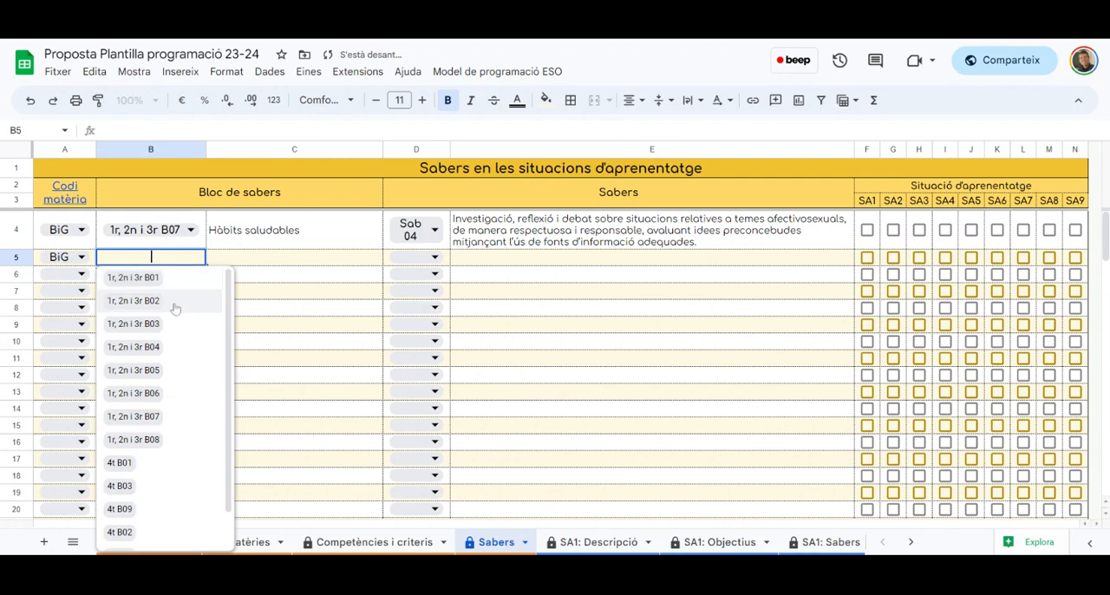
left_click(153, 419)
Choose Sab 05 as row 5's knowledge item and mark rows 4 and 5 as part of SA1
left_click(416, 258)
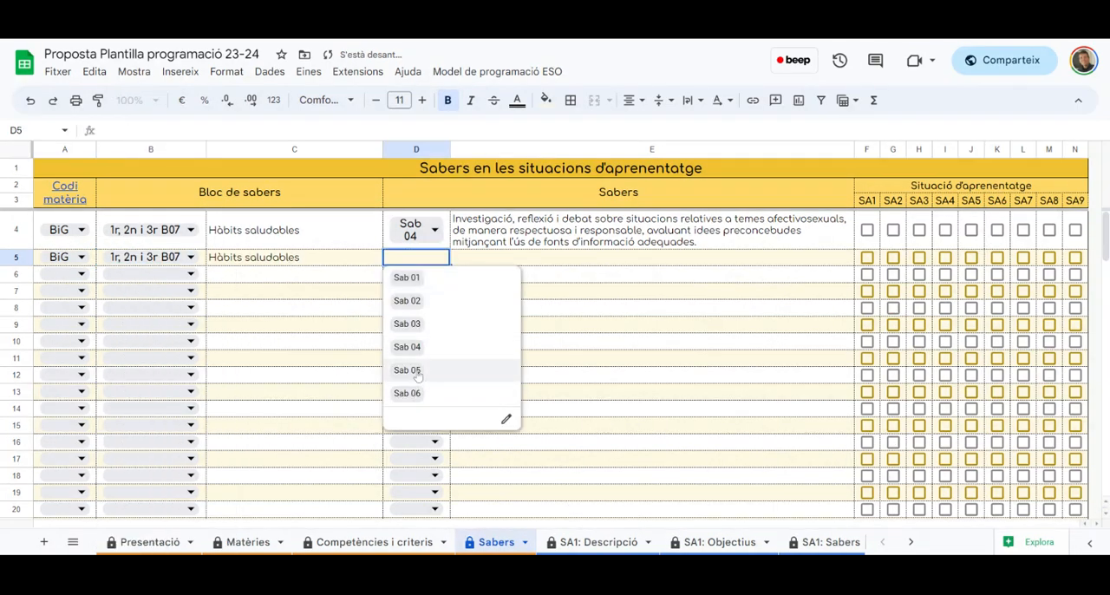
left_click(406, 370)
left_click(867, 230)
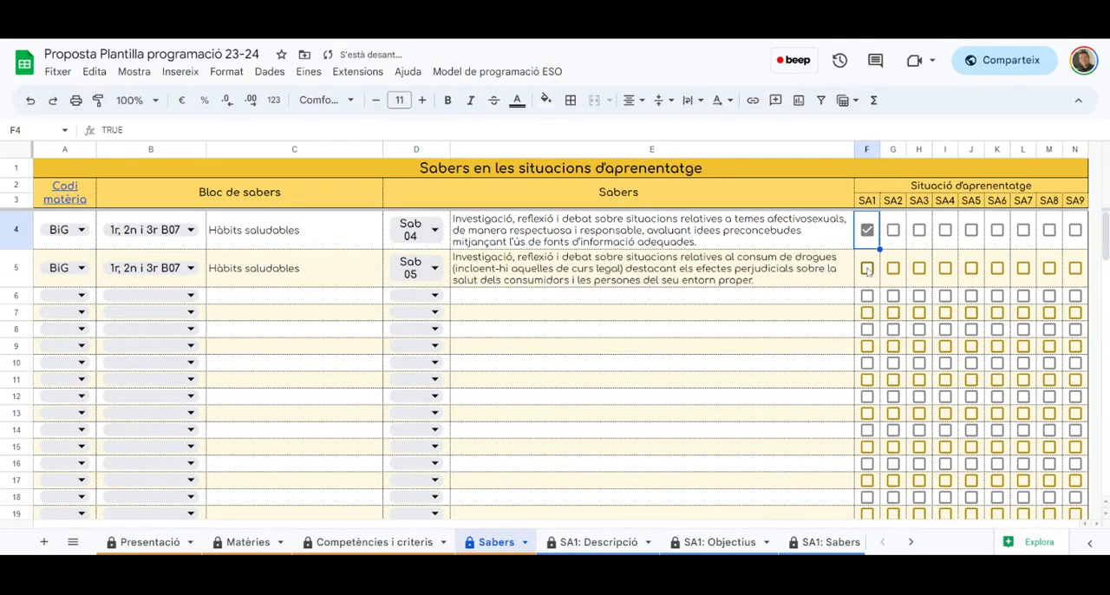
left_click(867, 269)
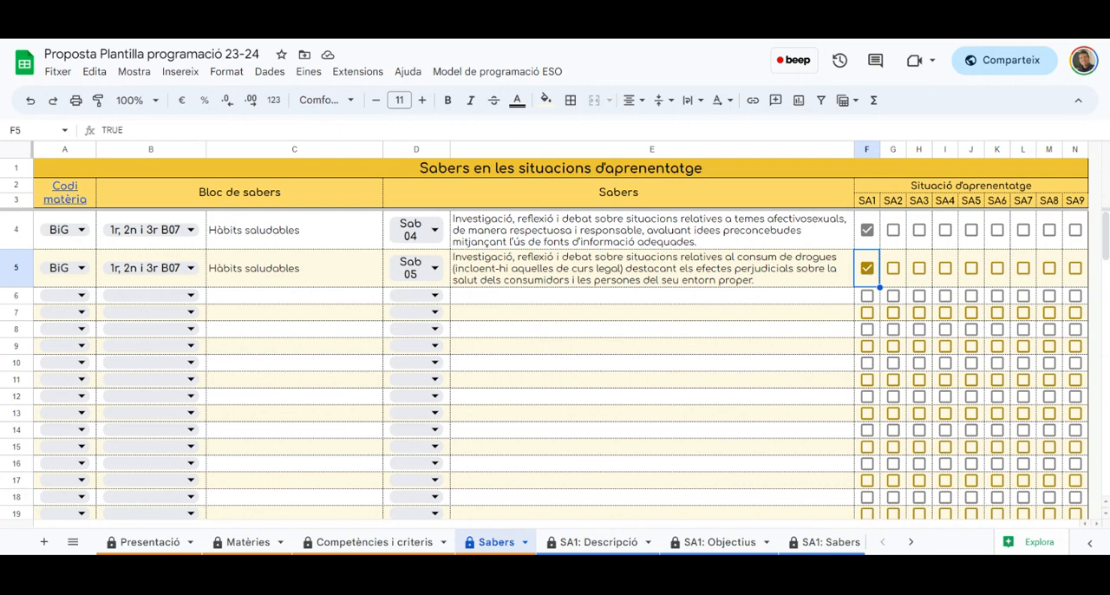
Open the SA1: Descripció sheet, view the sections offered for Situació d'aprenentatge 1, and select the answer cell for Breu explicació de la proposta
left_click(597, 541)
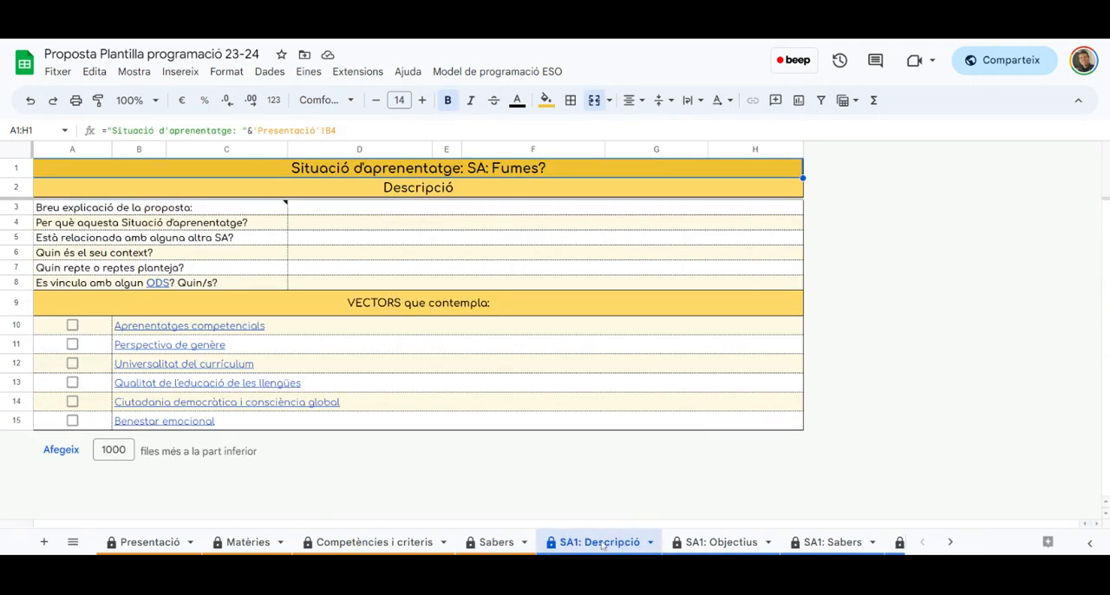
left_click(497, 71)
mouse_move(517, 190)
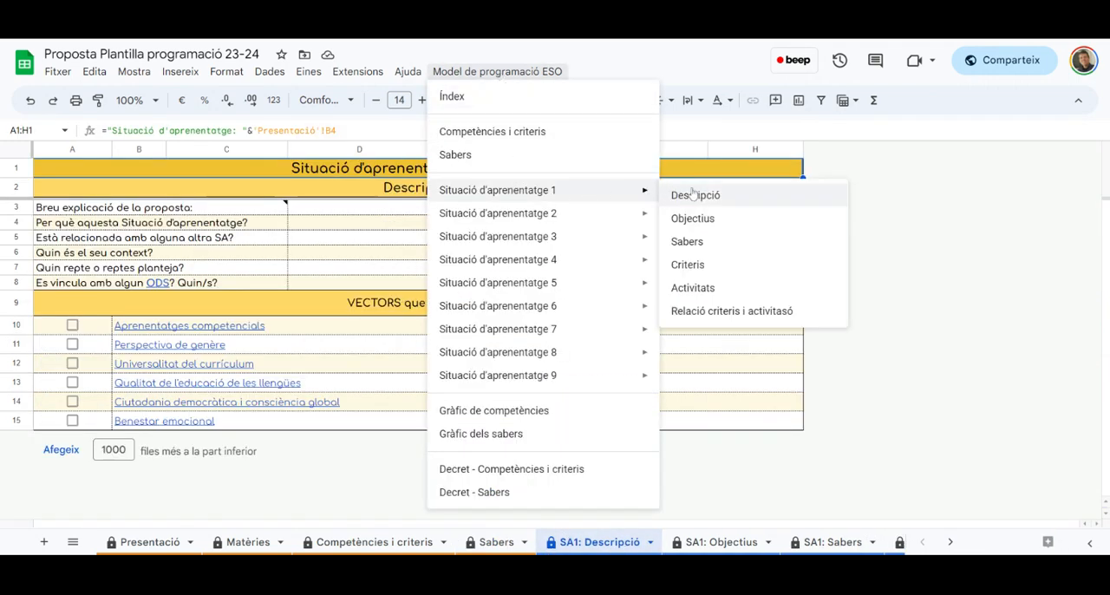
left_click(788, 405)
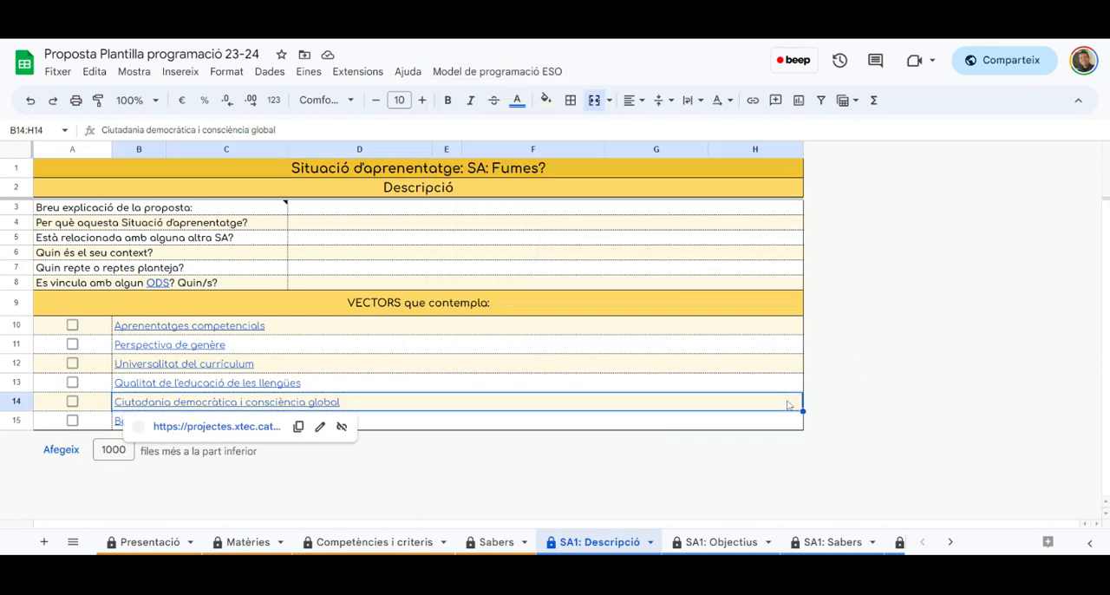
left_click(432, 211)
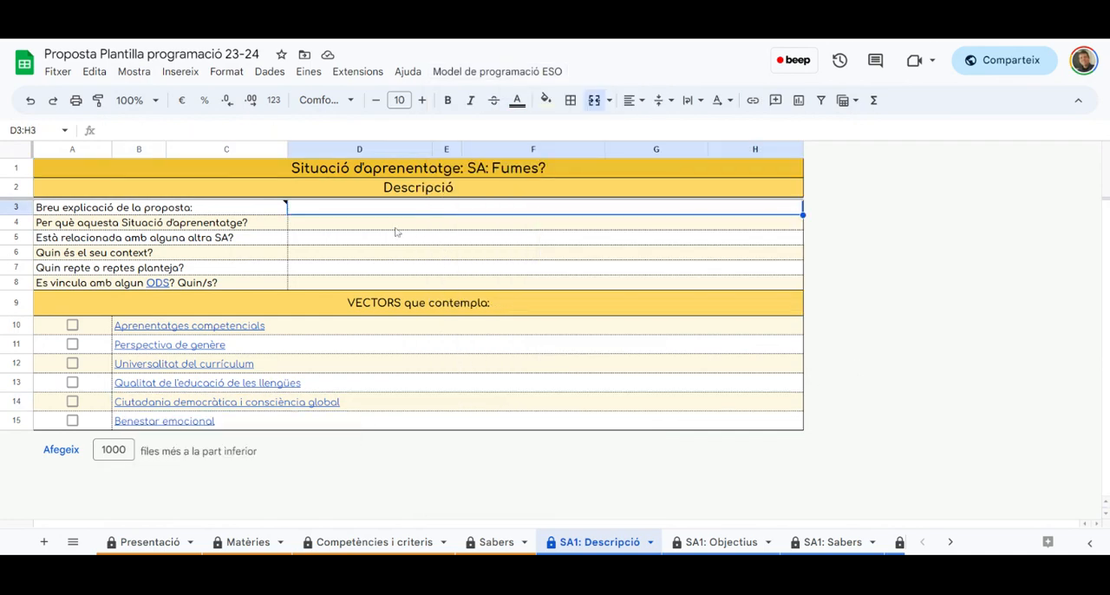
Review the remaining Descripció questions for SA1, from relations with other SAs and context to the challenges posed and the ODS link
left_click(395, 227)
left_click(389, 241)
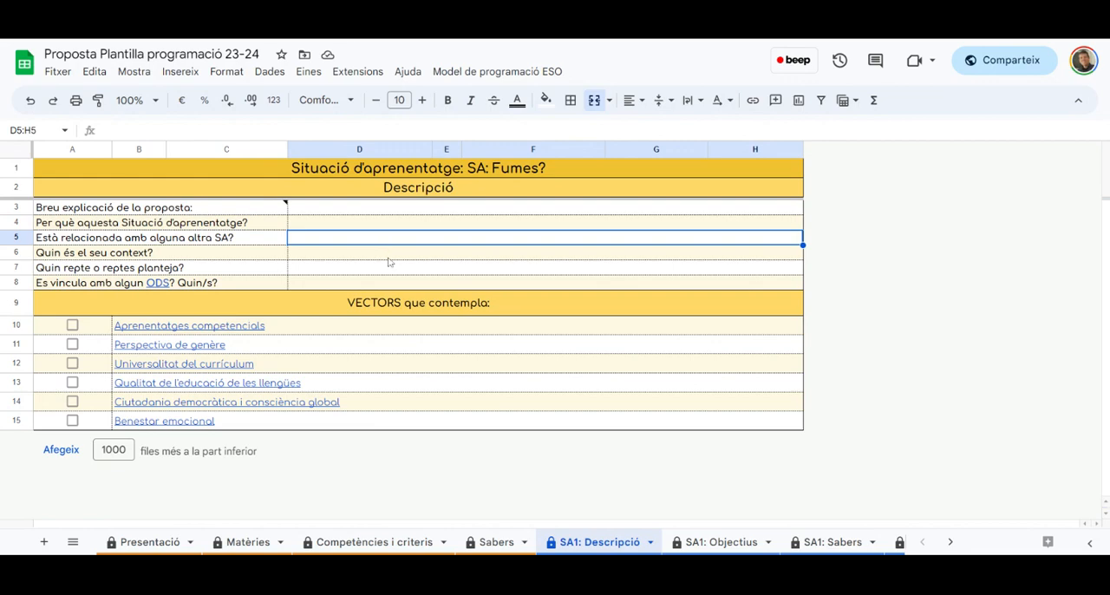
left_click(390, 256)
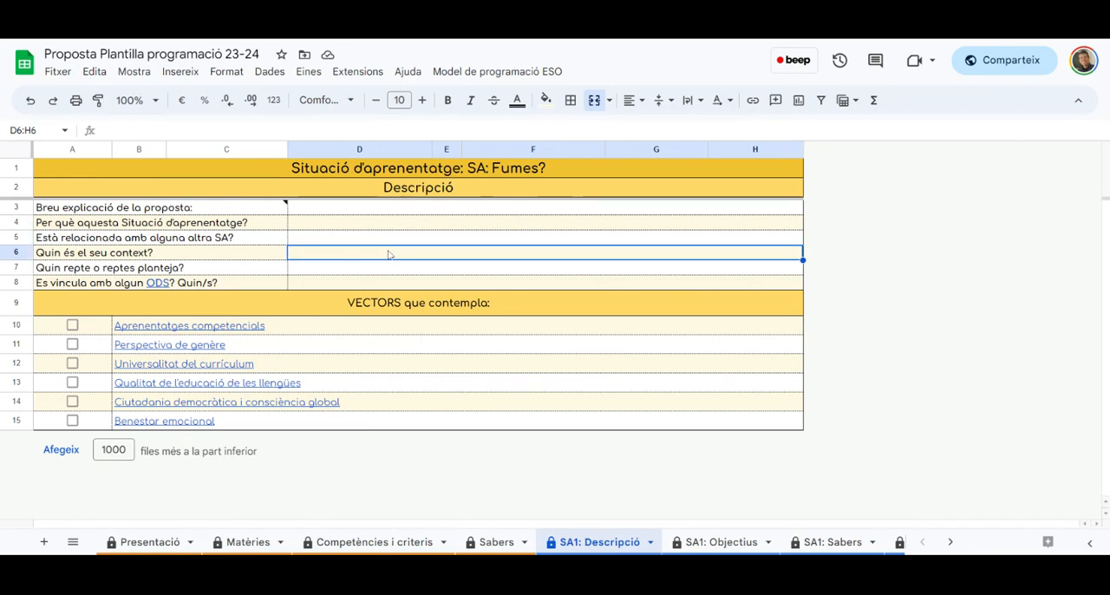
left_click(384, 274)
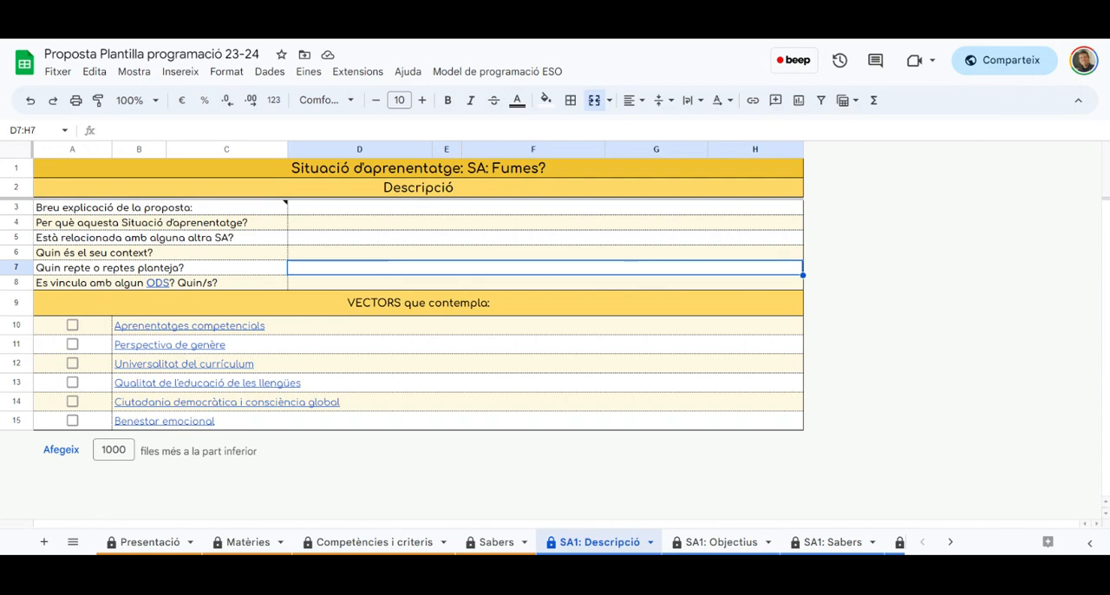
left_click(385, 285)
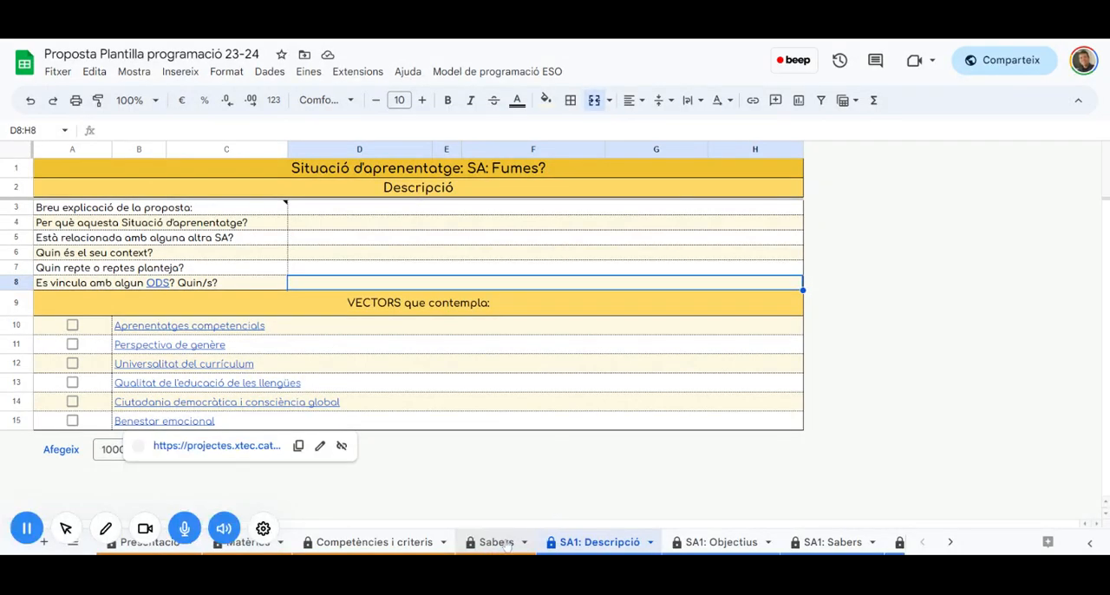
On the SA1: Objectius sheet, enter the objective beginning "Relacionar les diferents parts de l'aparell respiratori" in row 6, without its line breaks
left_click(719, 542)
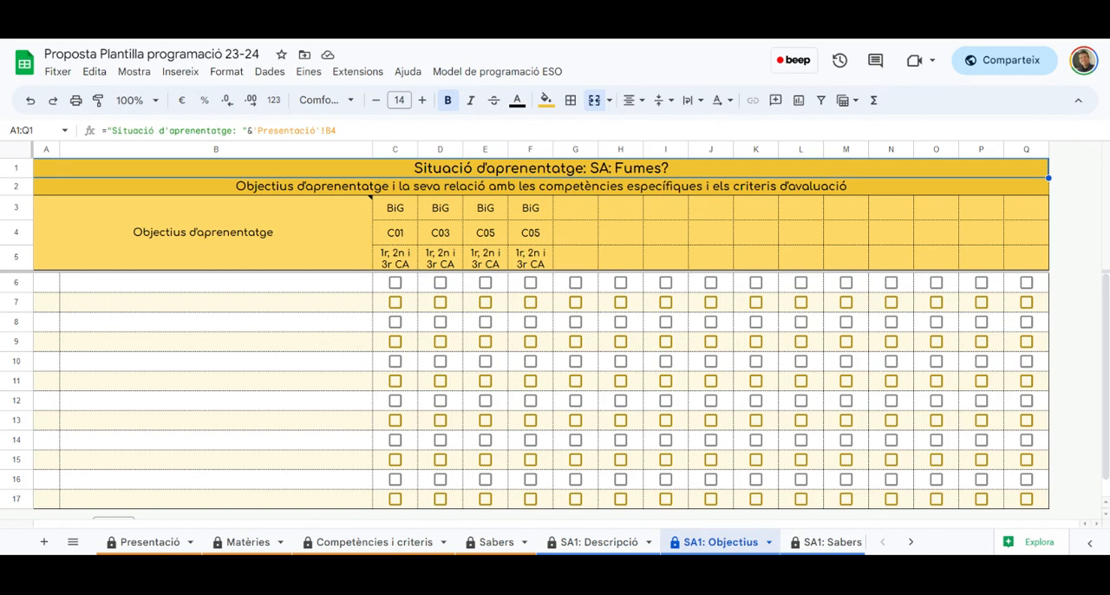
left_click(230, 281)
left_click(233, 131)
key("ctrl+v")
scroll(324, 138, "up", 2)
left_click(374, 137)
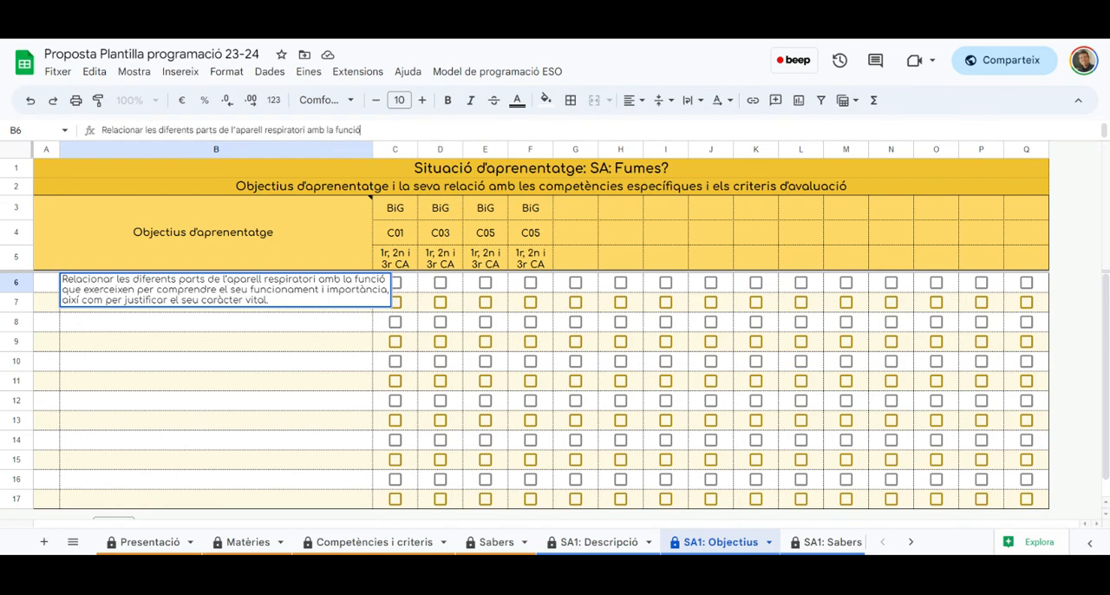
key("Delete")
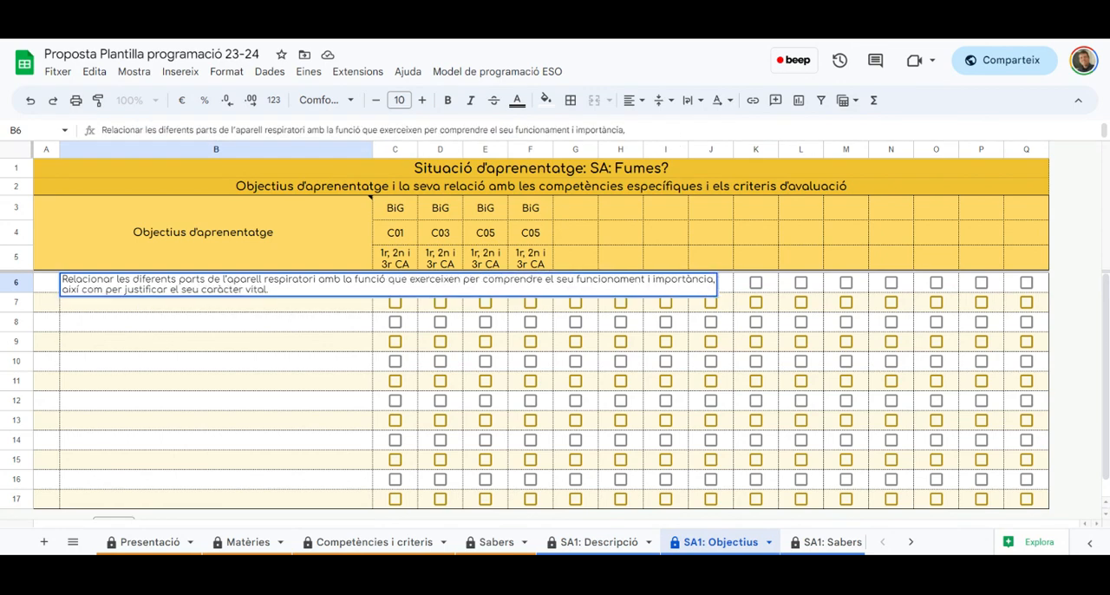
key("Delete")
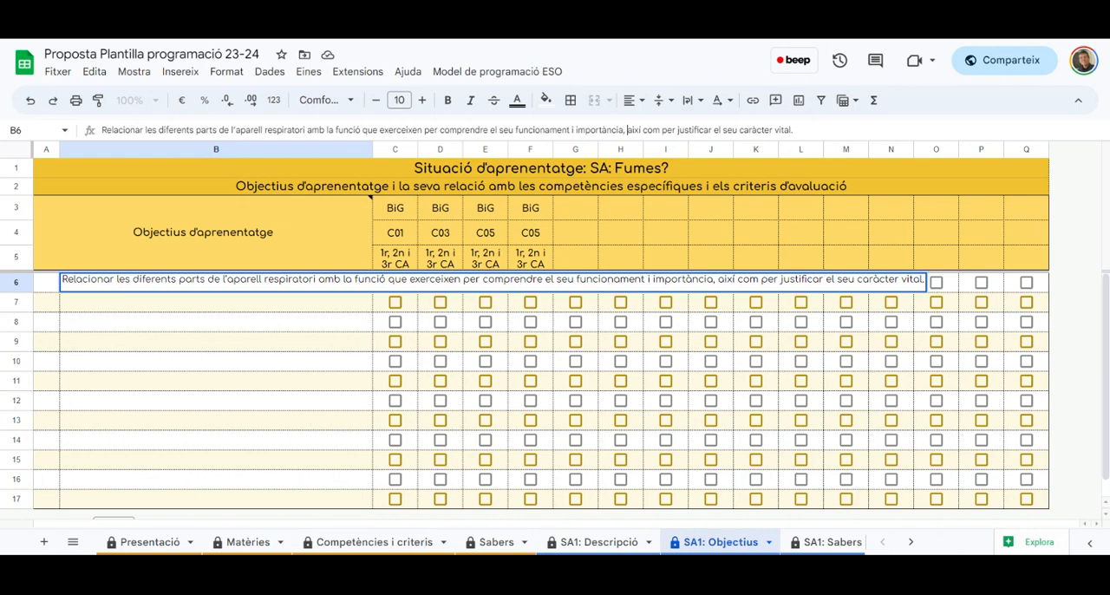
key("Return")
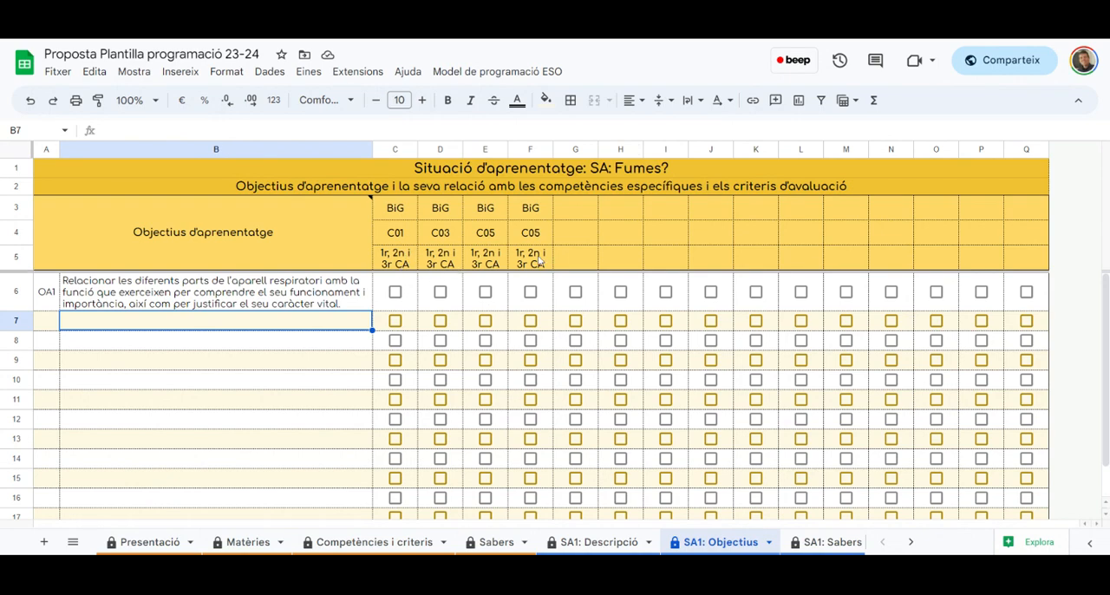
Relate objective OA1 to competence C01 only, leaving its C03 and C05 checkboxes unmarked
left_click(440, 291)
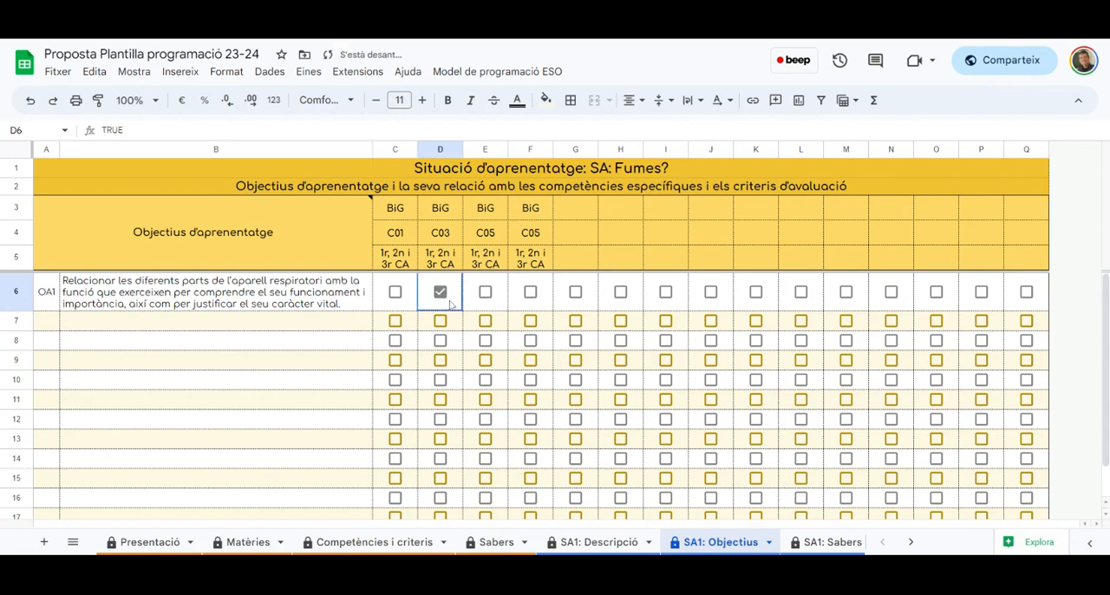
left_click(530, 291)
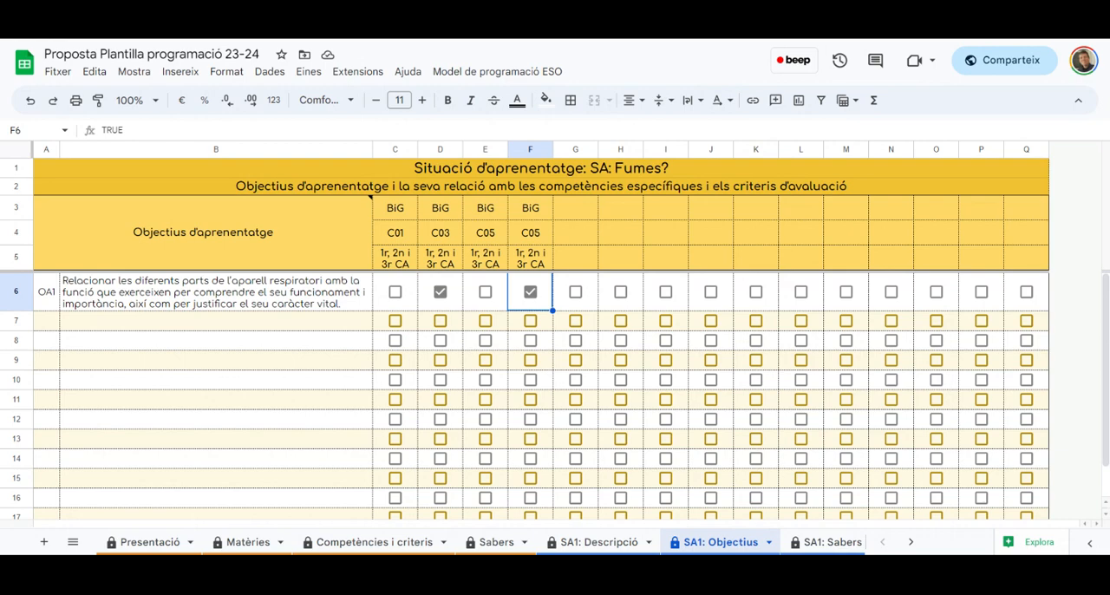
left_click(394, 292)
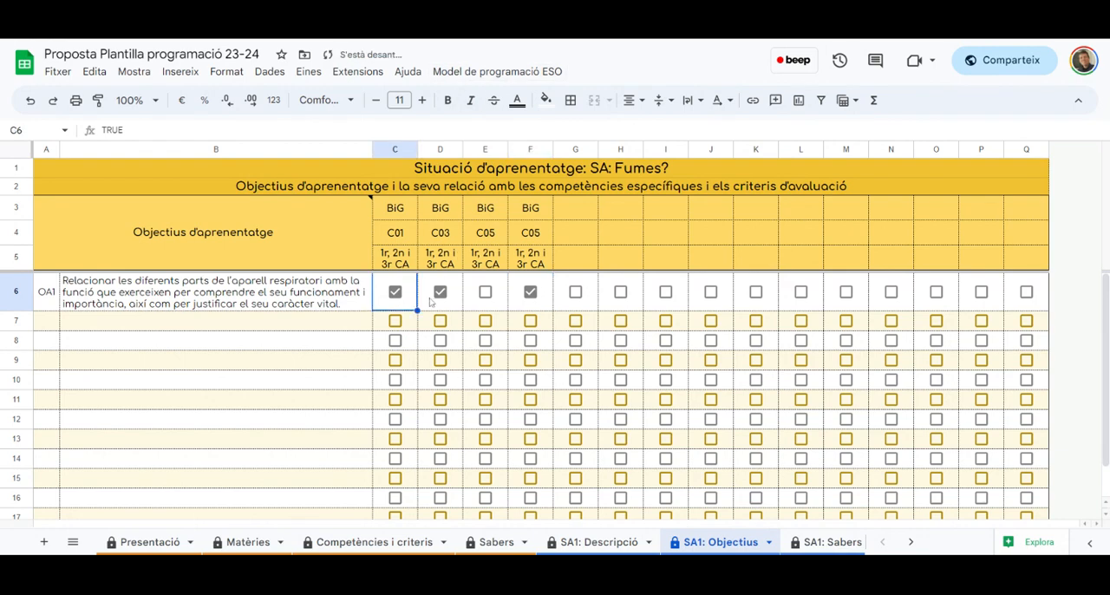
left_click(431, 299)
left_click(521, 297)
Enter the objective beginning "Dissenyar, desenvolupar i comunicar el plantejament" in row 7 without line breaks, and mark both C05 columns for it
left_click(223, 334)
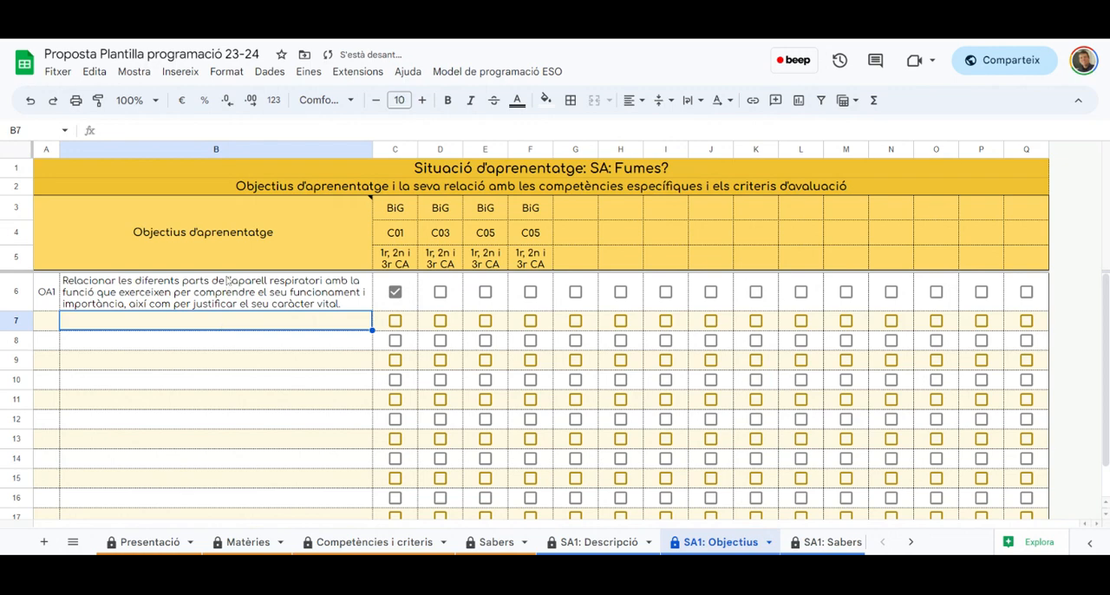
key("Return")
type("Dissenyar, desenvolupar i comunicar el plantejament i les conclusions tant de recerques d'informació com de processos de difusió per relacionar l'impacte del tabaquisme sobre l'aparell respiratori amb les substàncies que conté el tabac")
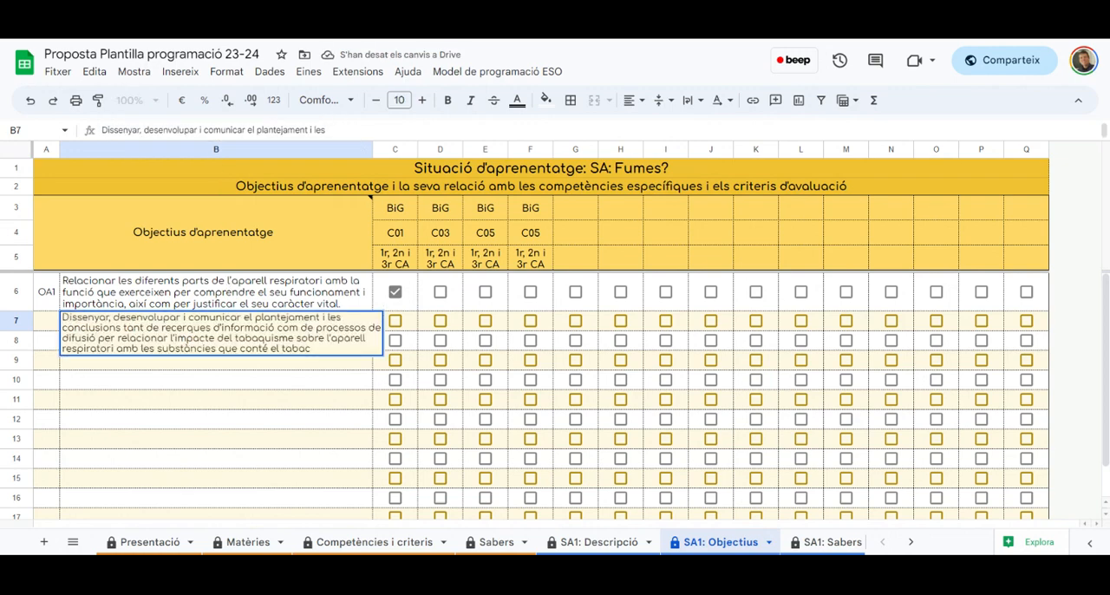
key("Delete")
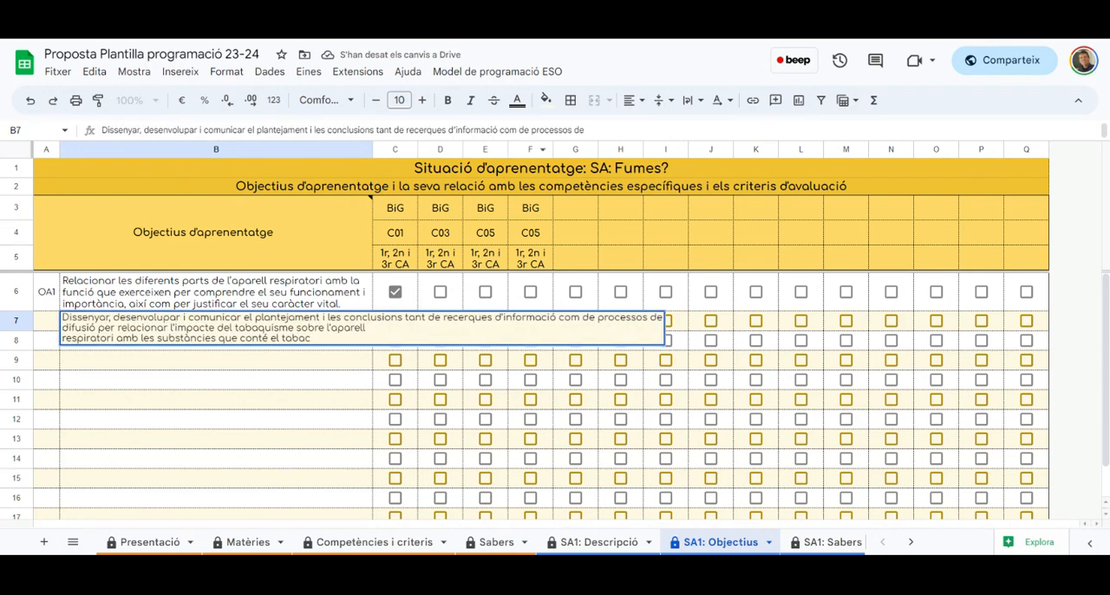
key("End")
key("Delete")
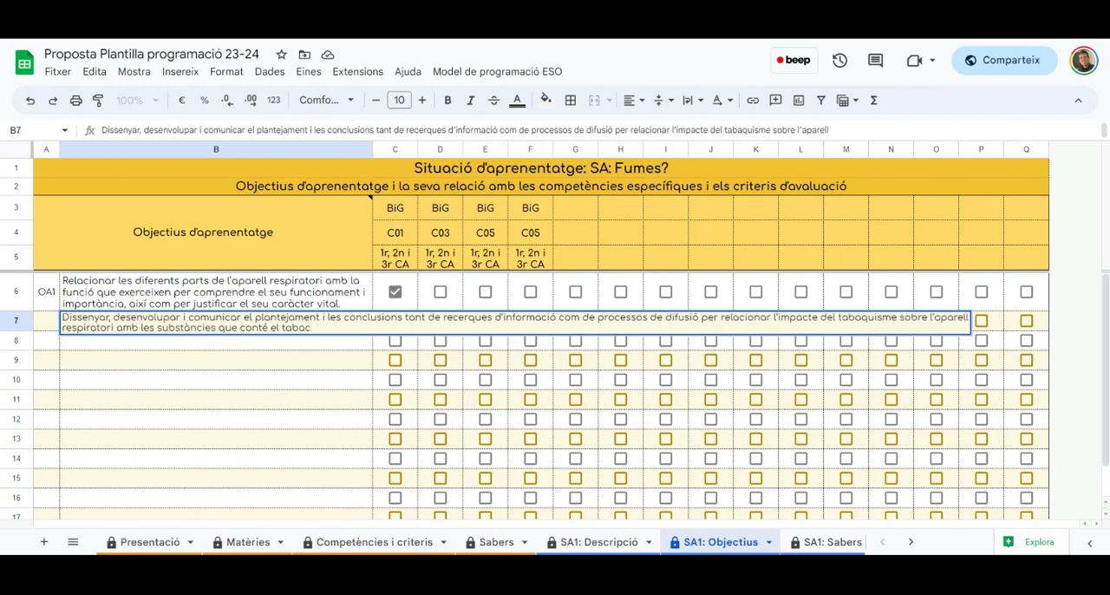
key("Delete")
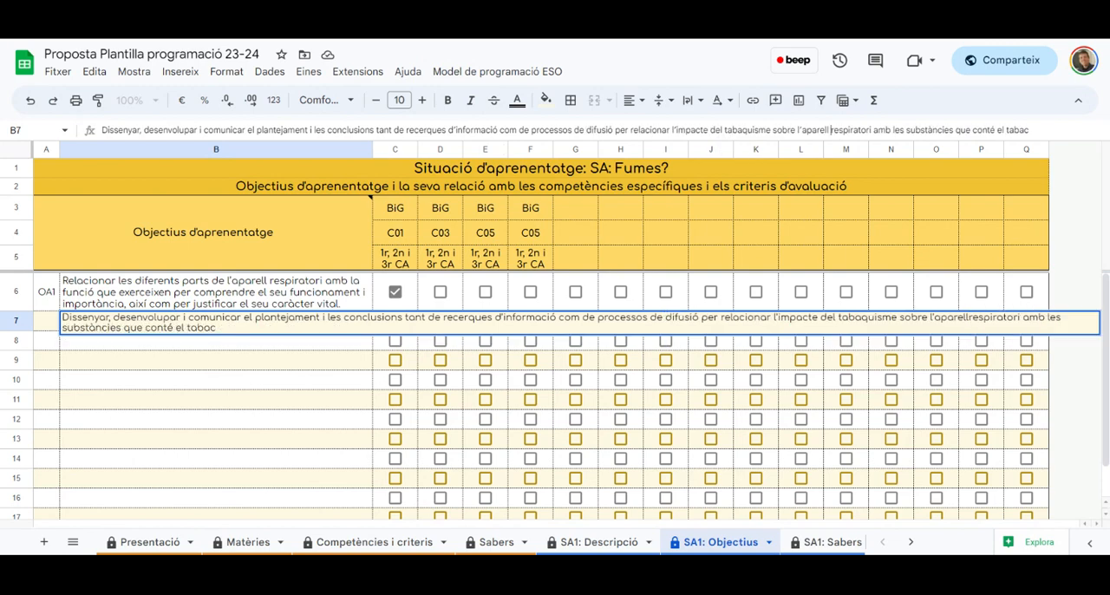
key("Return")
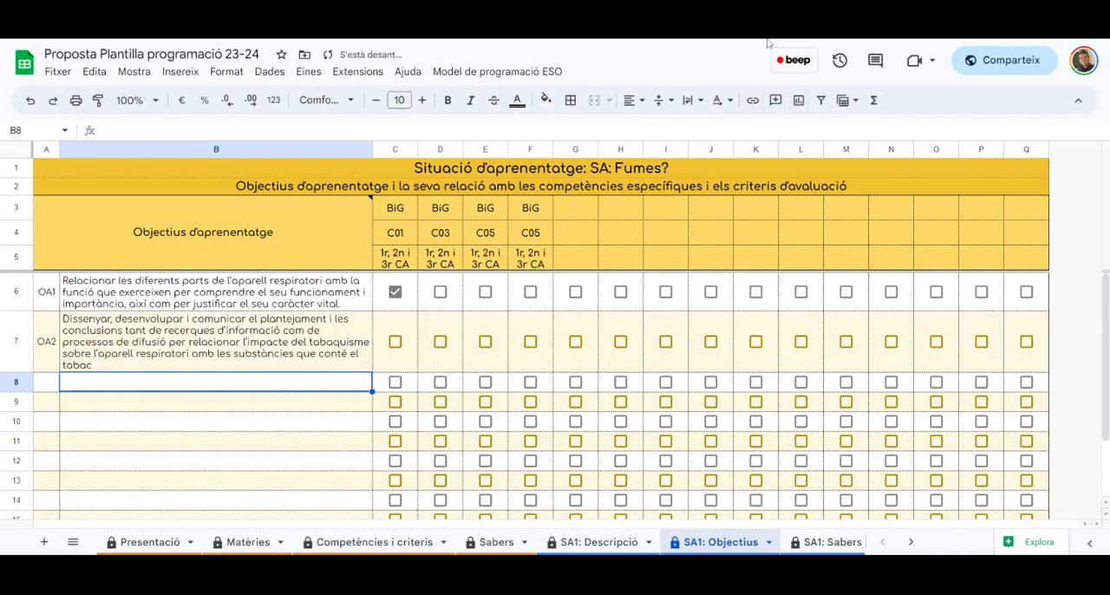
left_click(485, 343)
left_click(530, 343)
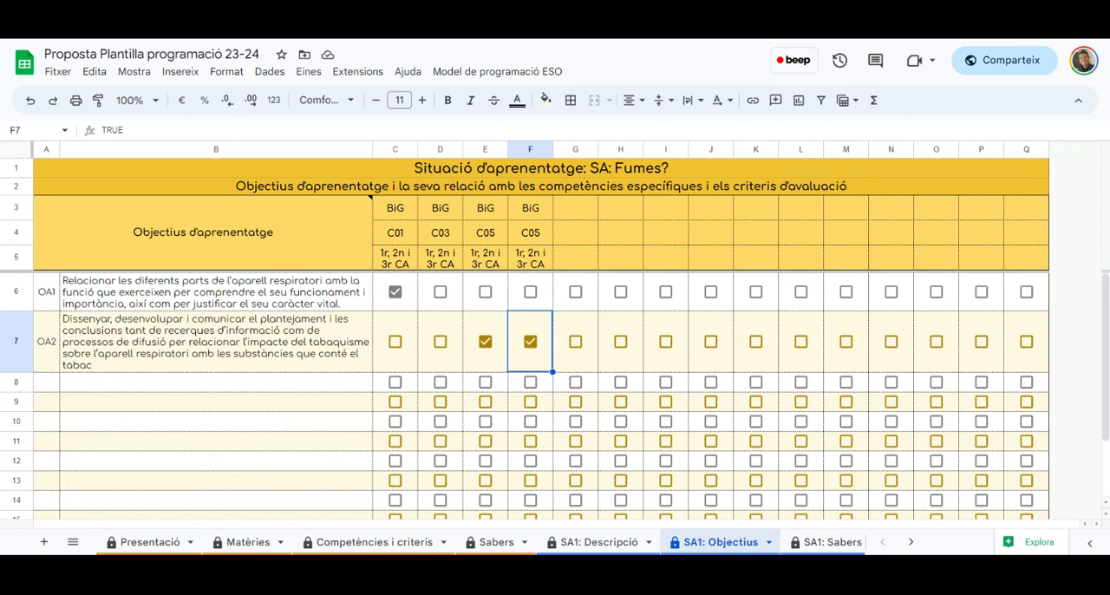
Enter the objective beginning "Argumentar i contraargumentar amb relació al debat social sobre el tabaquisme" in row 8, without its line breaks
left_click(251, 386)
key("Return")
type("Argumentar i contraargumentar amb relació al debat social sobre el tabaquisme, a partir de les conseqüències derivades d'aquest hàbit per tal de fomentar un estil de vida saludable.")
left_click(384, 130)
key("Up")
key("Up")
key("Up")
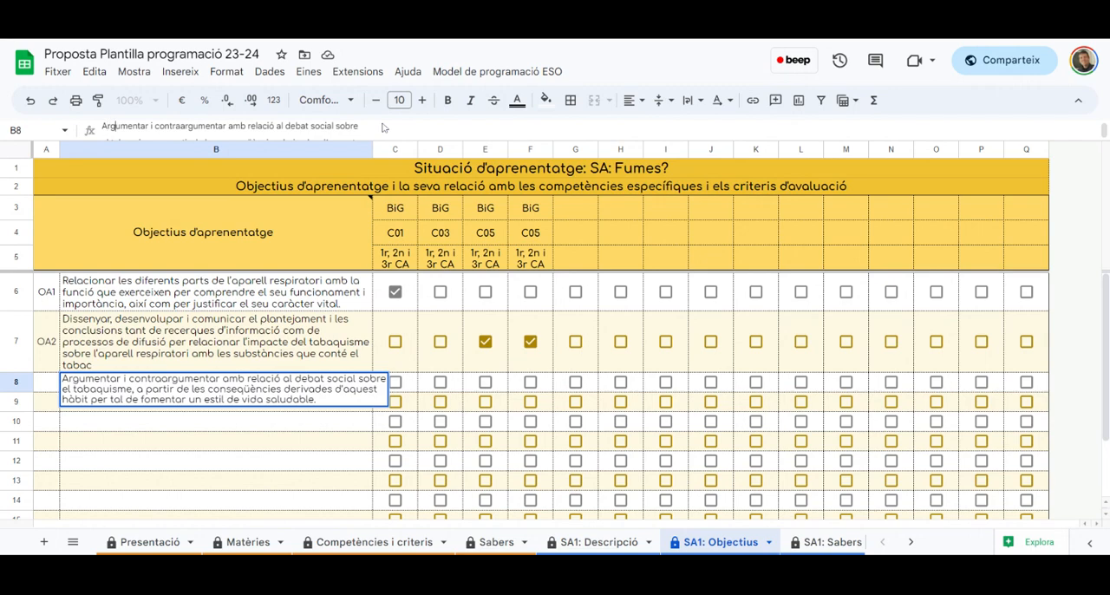
key("Delete")
key("End")
key("Delete")
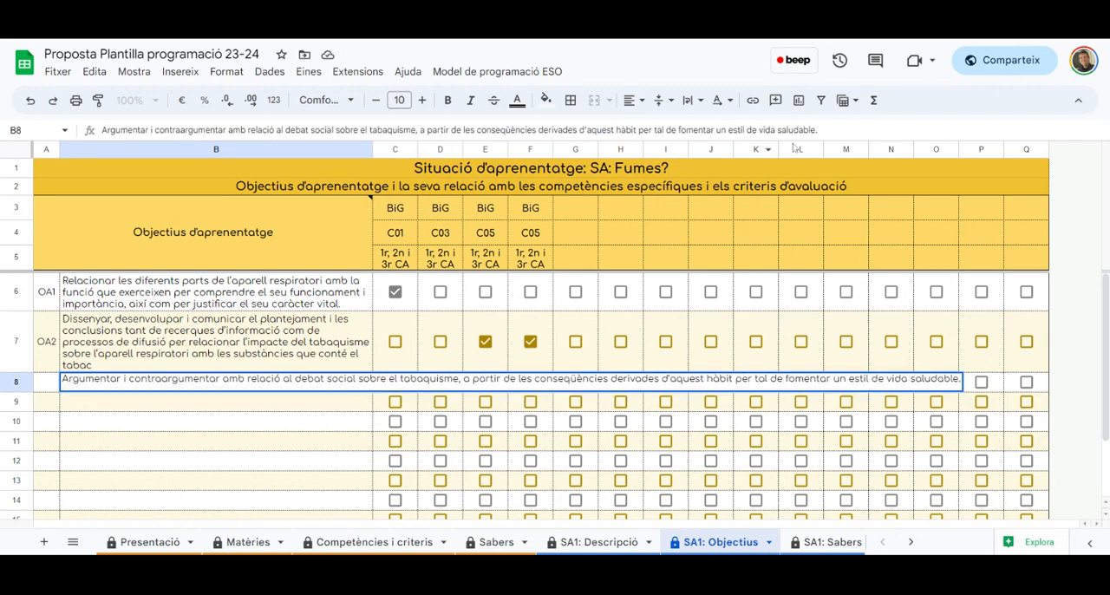
key("Return")
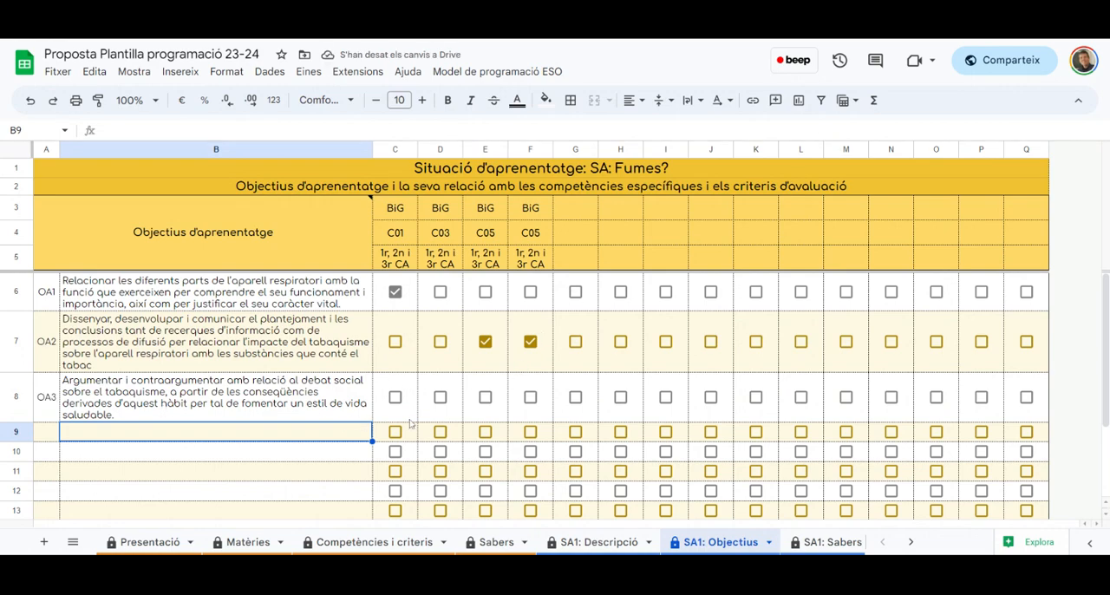
Relate OA3 to both C05 columns, and change OA2's relation from the C05 columns to C03
left_click(441, 398)
left_click(485, 397)
left_click(530, 397)
left_click(440, 397)
left_click(485, 341)
left_click(529, 342)
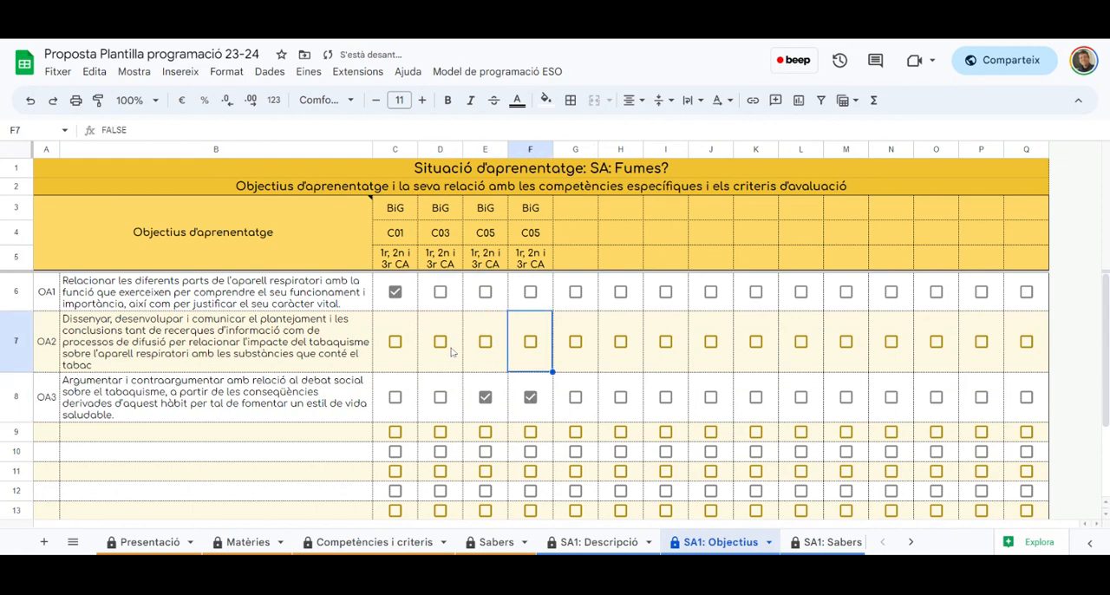
left_click(441, 341)
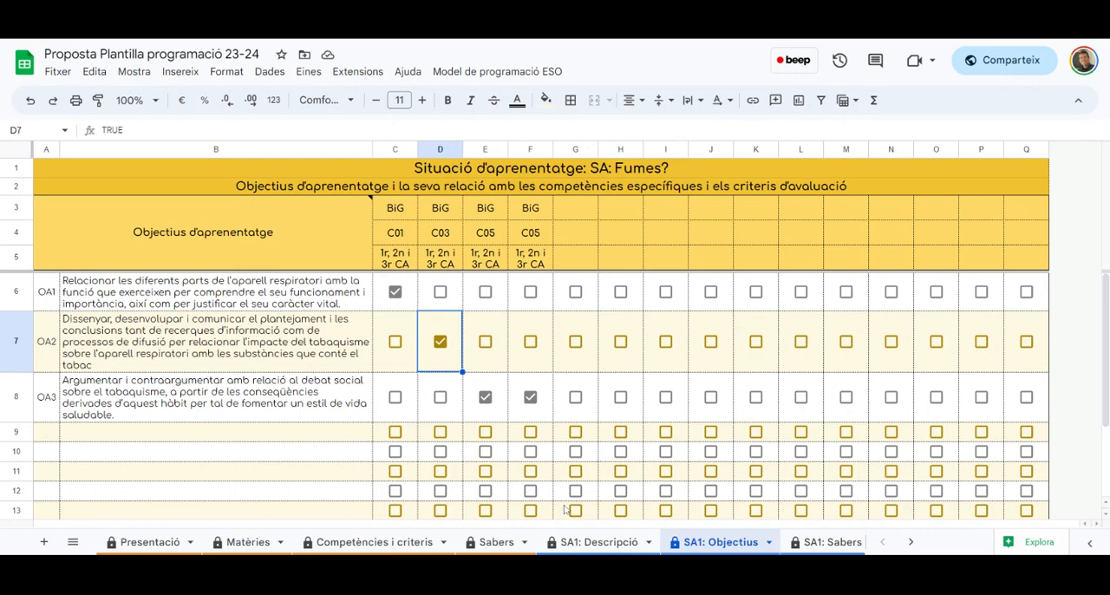
On the SA1: Sabers sheet, relate OA1 to Sab 04, OA2 to Sab 04 and Sab 05, and OA3 to Sab 05
left_click(816, 546)
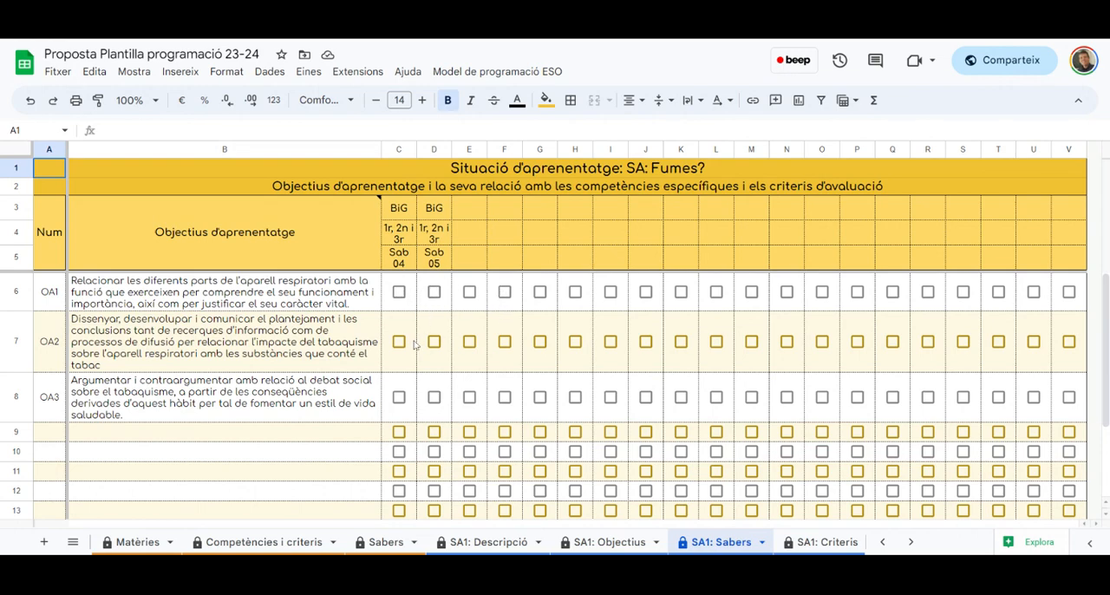
left_click(398, 291)
left_click(399, 341)
left_click(434, 341)
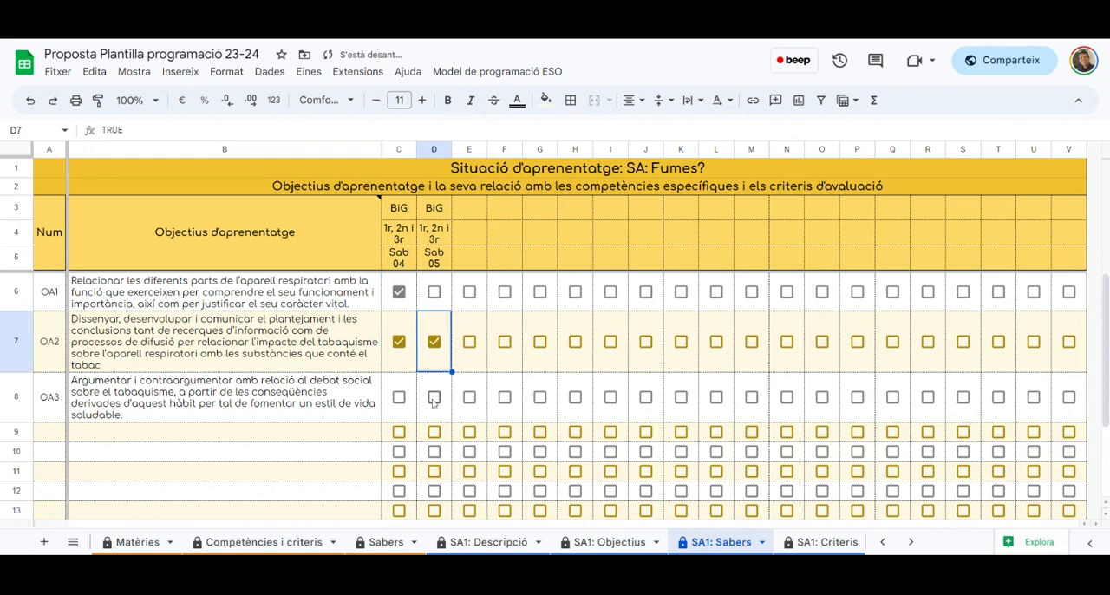
left_click(433, 398)
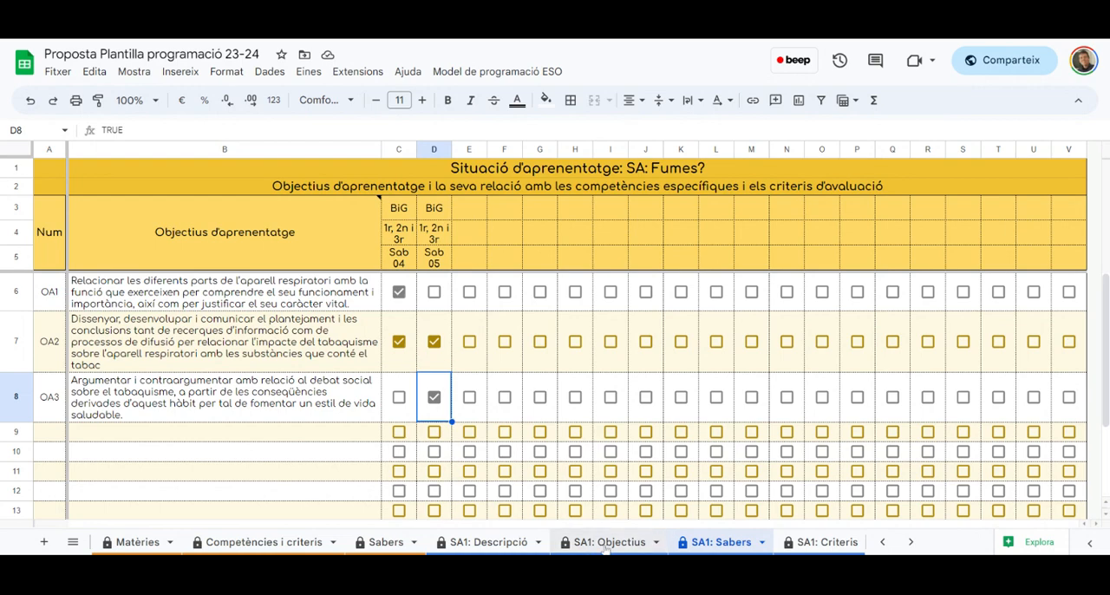
On the Competències i criteris sheet, assign subject code CD and specific competence C02 to row 8
left_click(305, 543)
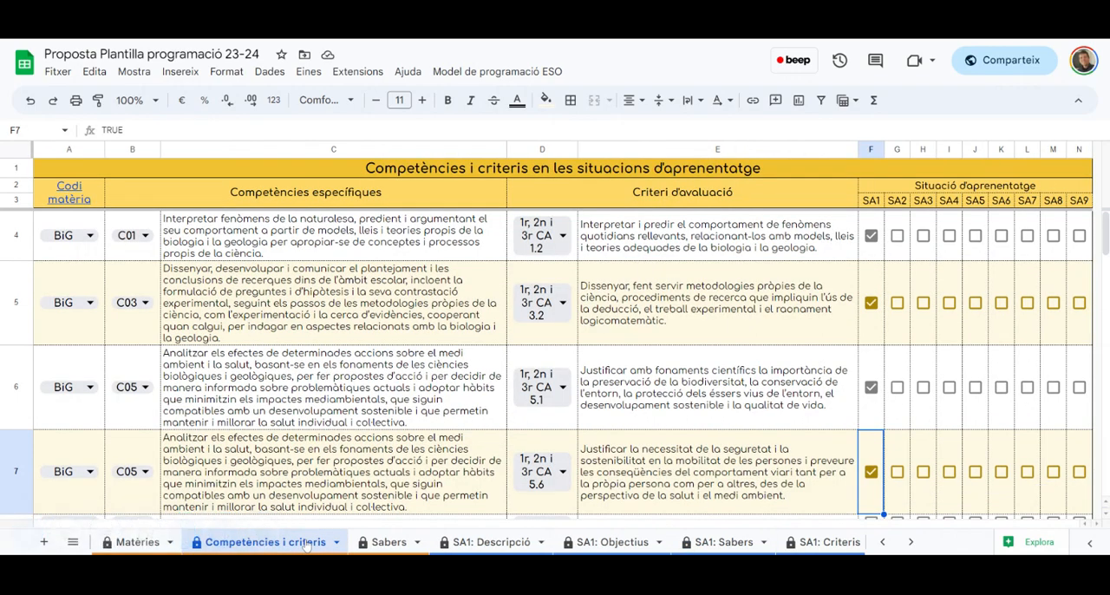
scroll(184, 344, "down", 3)
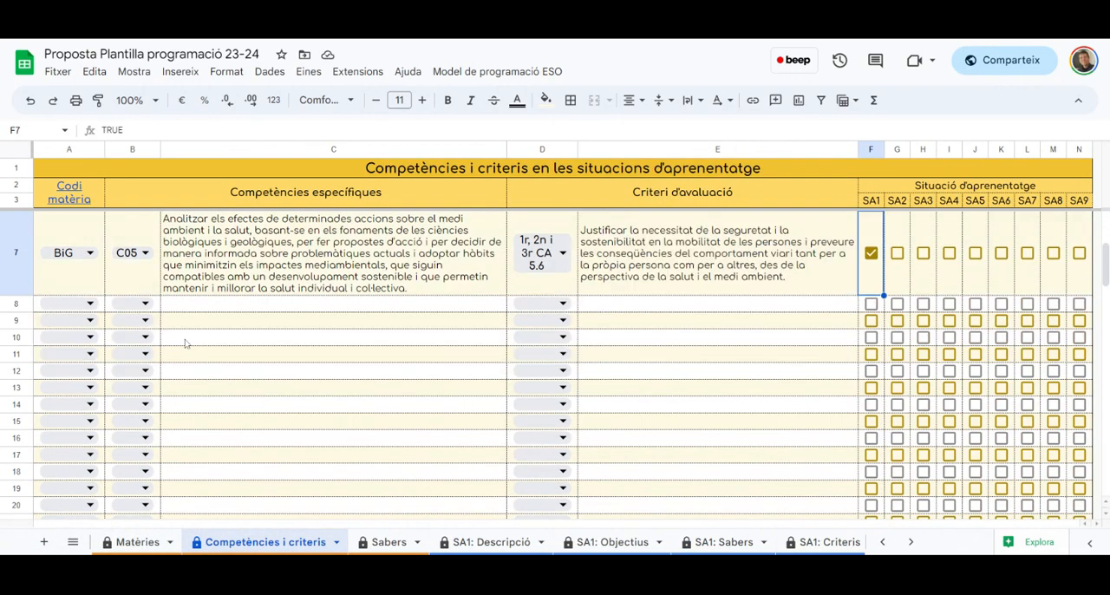
left_click(90, 304)
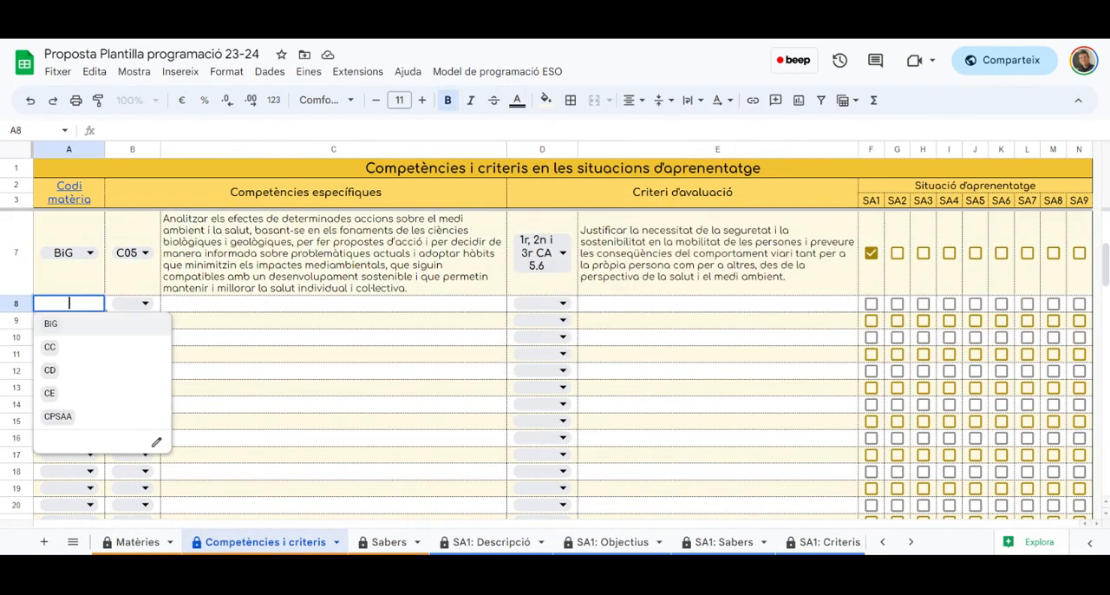
left_click(67, 371)
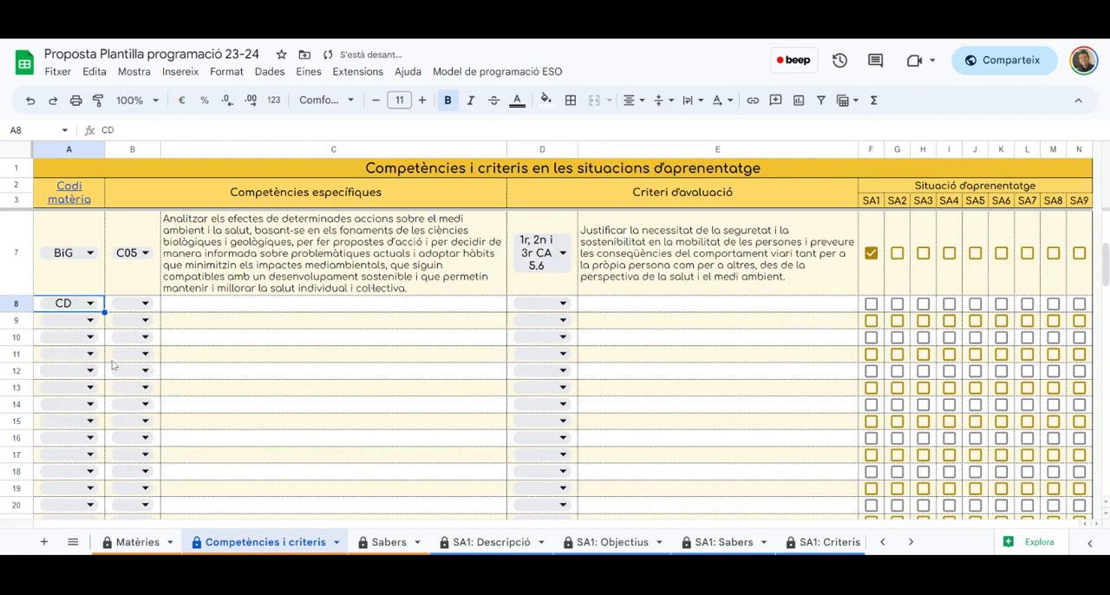
left_click(147, 304)
left_click(127, 347)
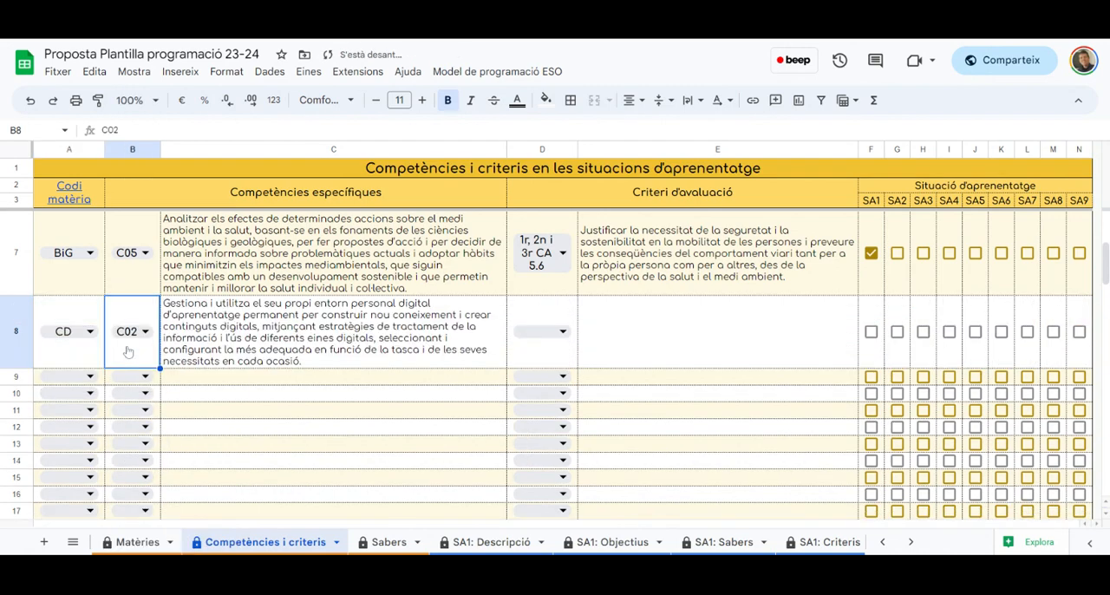
Choose 1r i 2n CA 2.1 as row 8's assessment criterion and mark the row as part of SA1
left_click(563, 335)
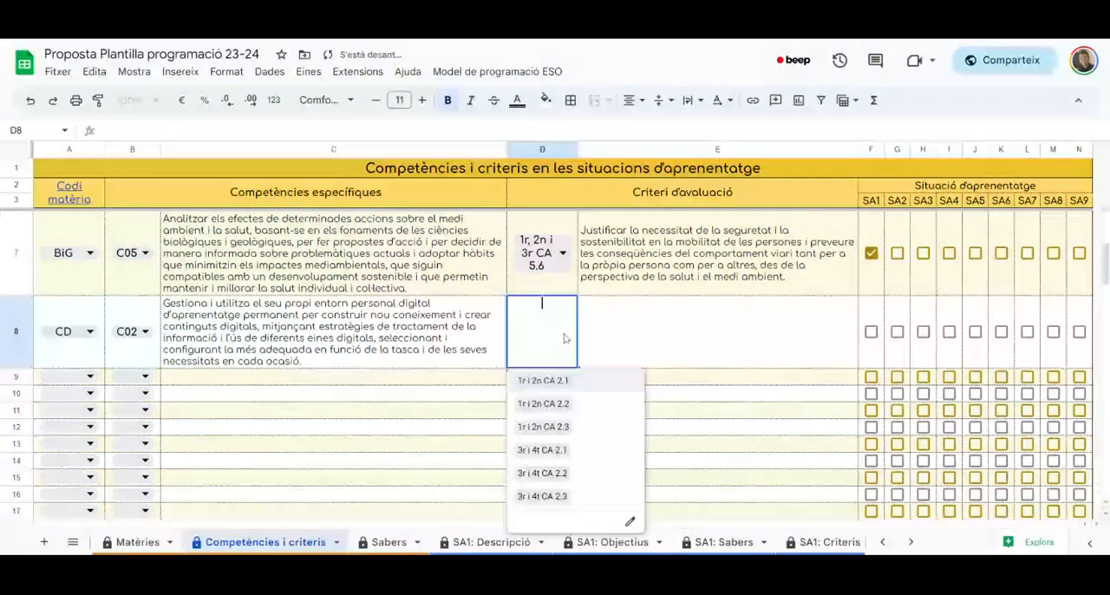
left_click(562, 384)
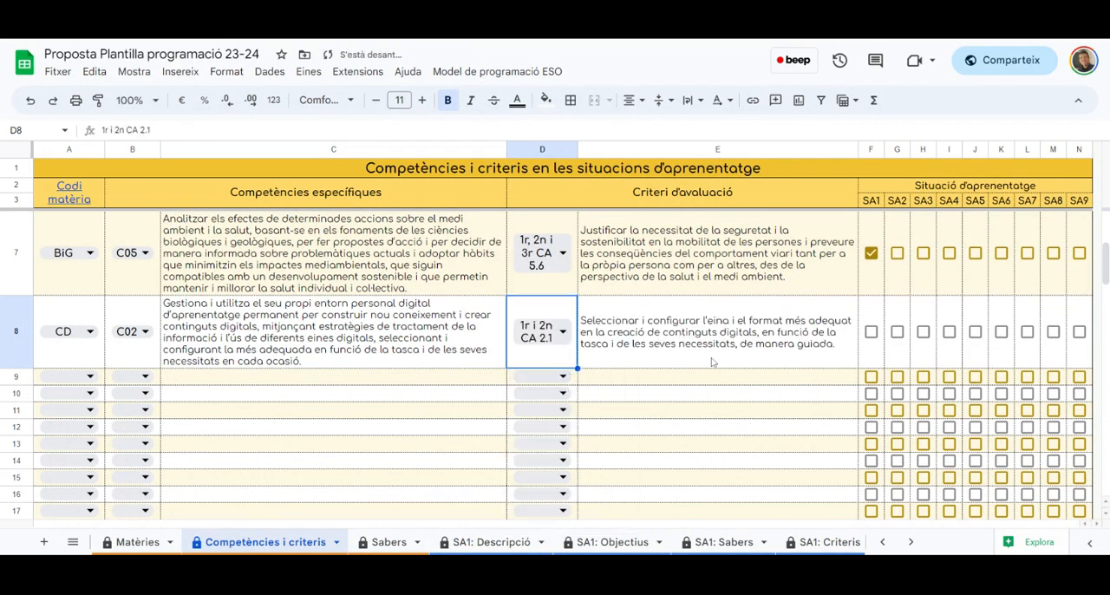
left_click(871, 331)
scroll(94, 319, "up", 1)
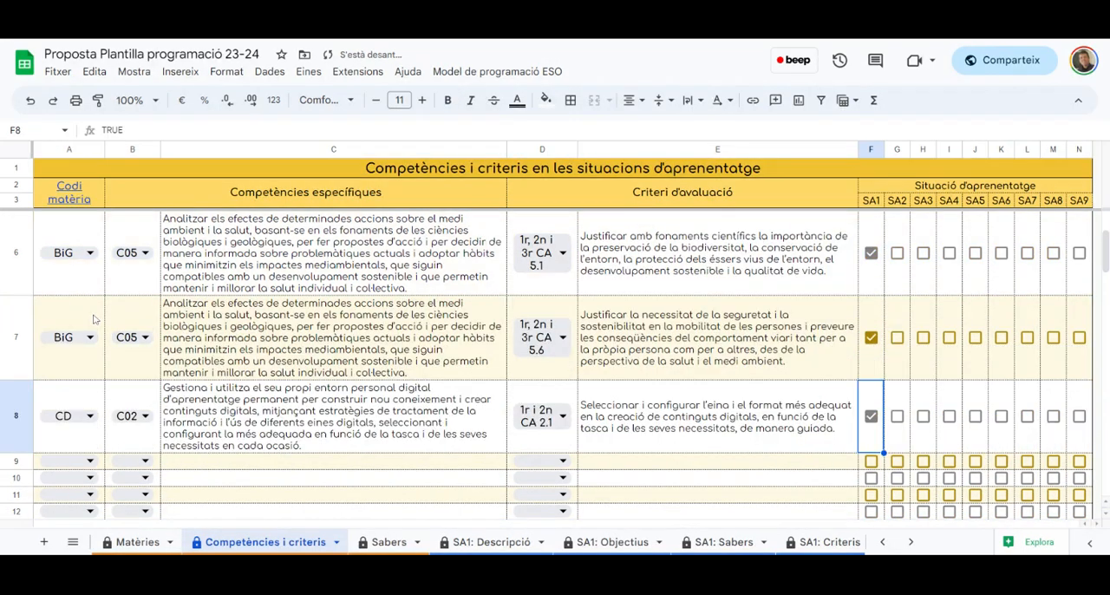
On the SA1: Objectius sheet, relate OA2 to the CD C02 digital competence
scroll(94, 319, "up", 1)
scroll(82, 303, "down", 3)
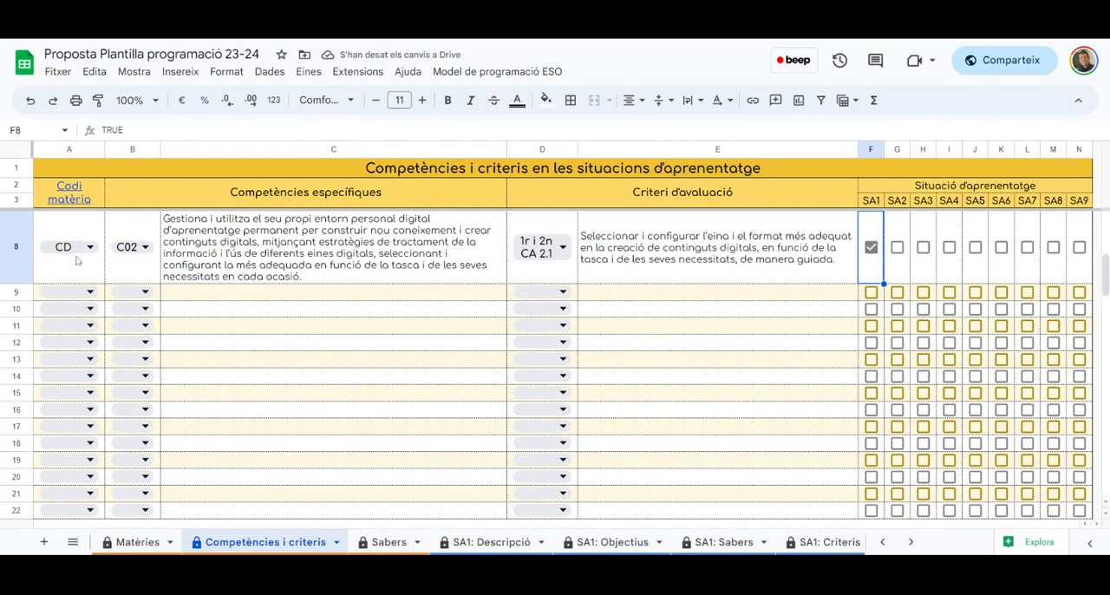
left_click(613, 541)
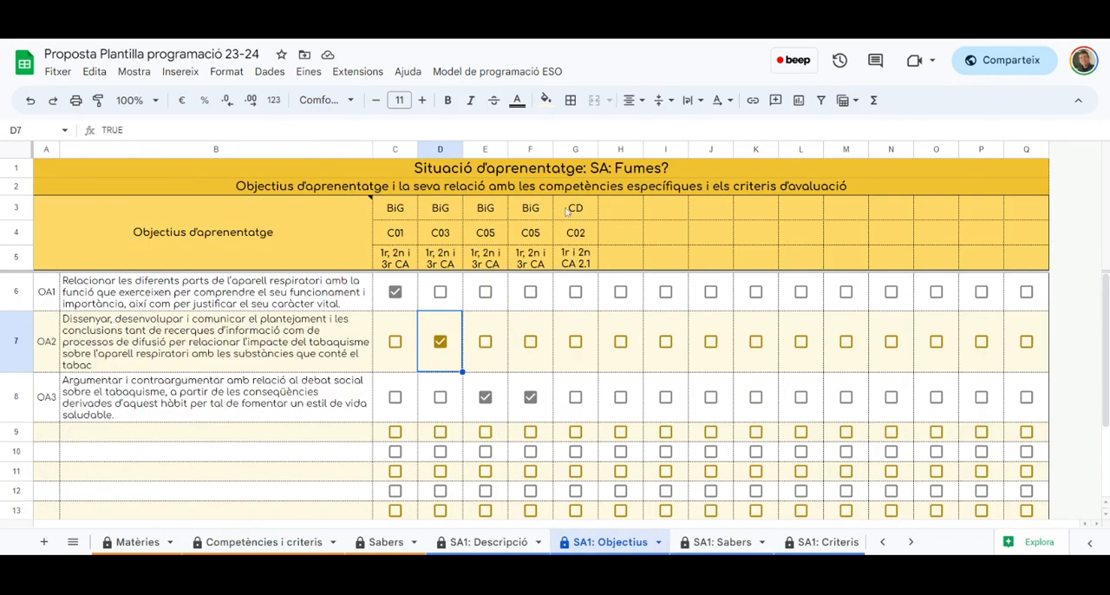
left_click(575, 343)
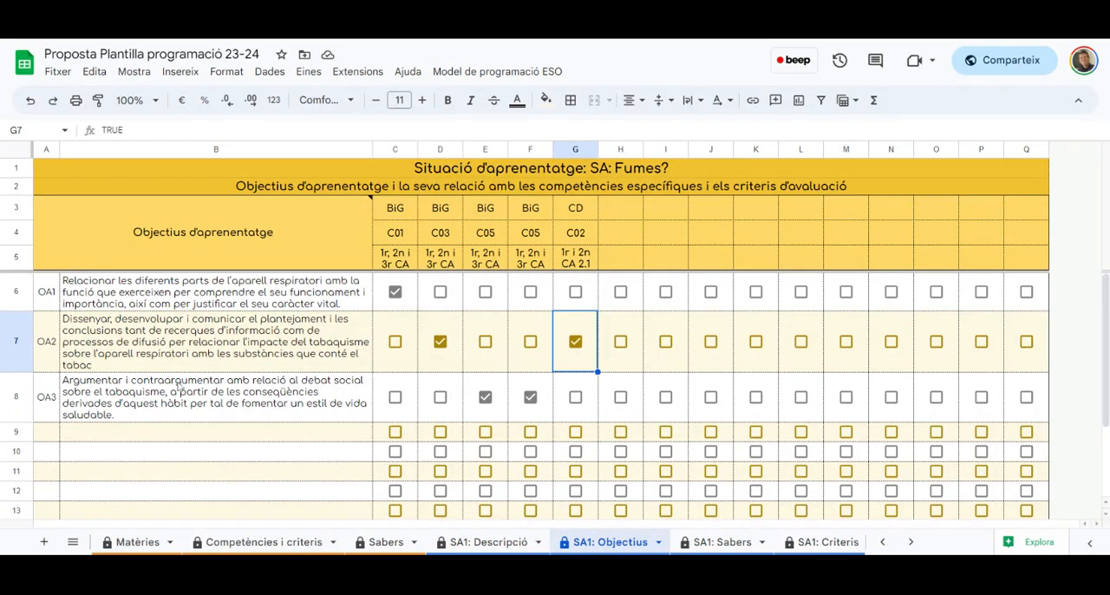
On the SA1: Criteris sheet, enter "Identificar els òrgans que constitueixen l'aparell respiratori a partir de dibuixos o imatges." as row 5's criterion, without line breaks
left_click(714, 542)
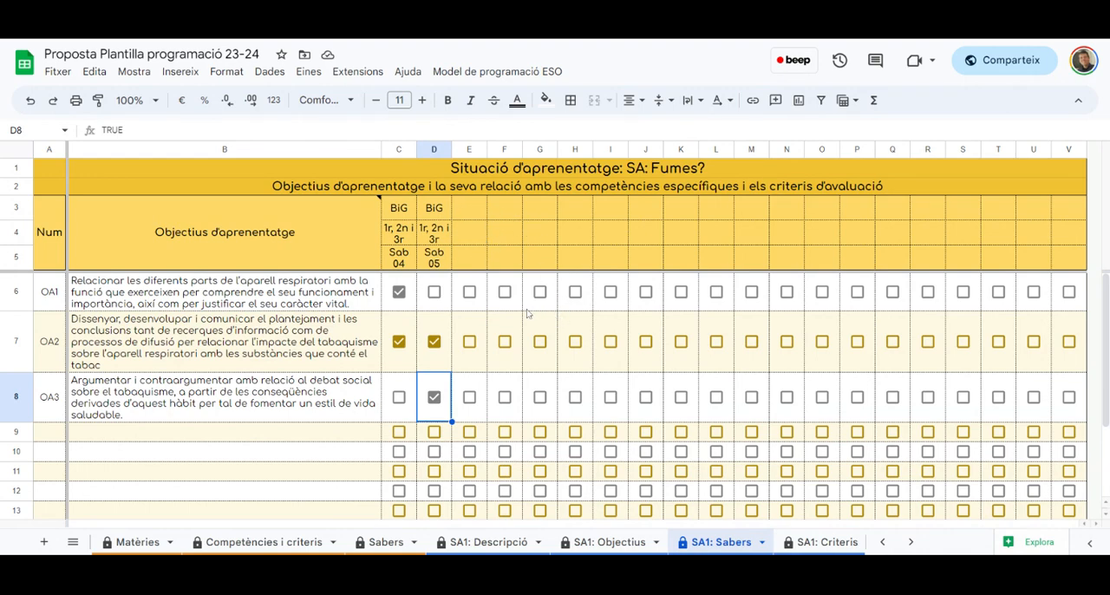
left_click(820, 542)
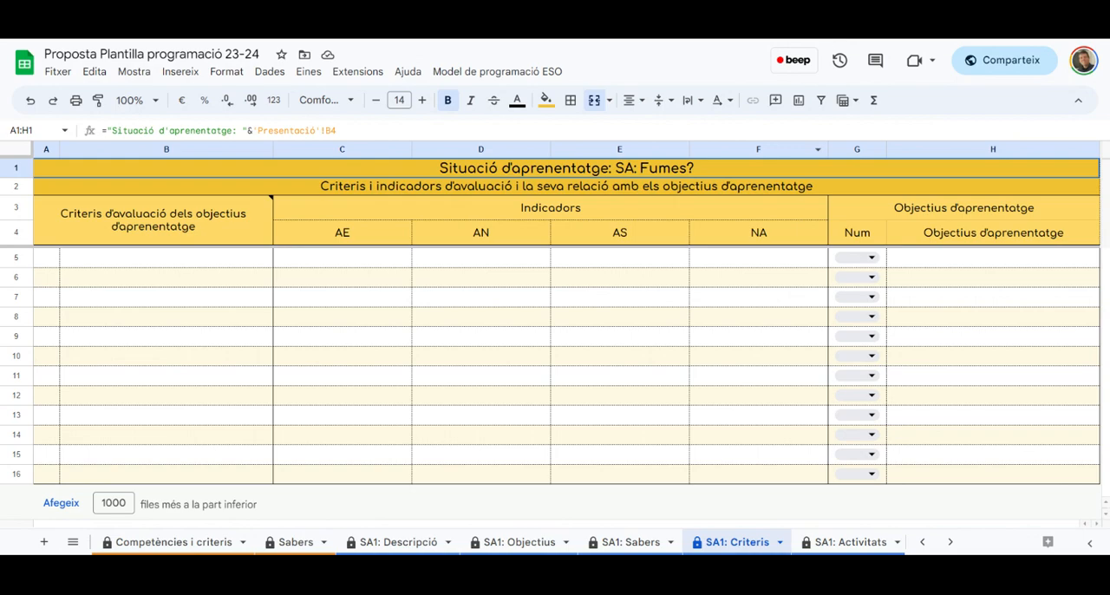
left_click(173, 261)
type("Identificar els òrgans que constitueixen l'aparell respiratori a partir de dibuixos o imatges.")
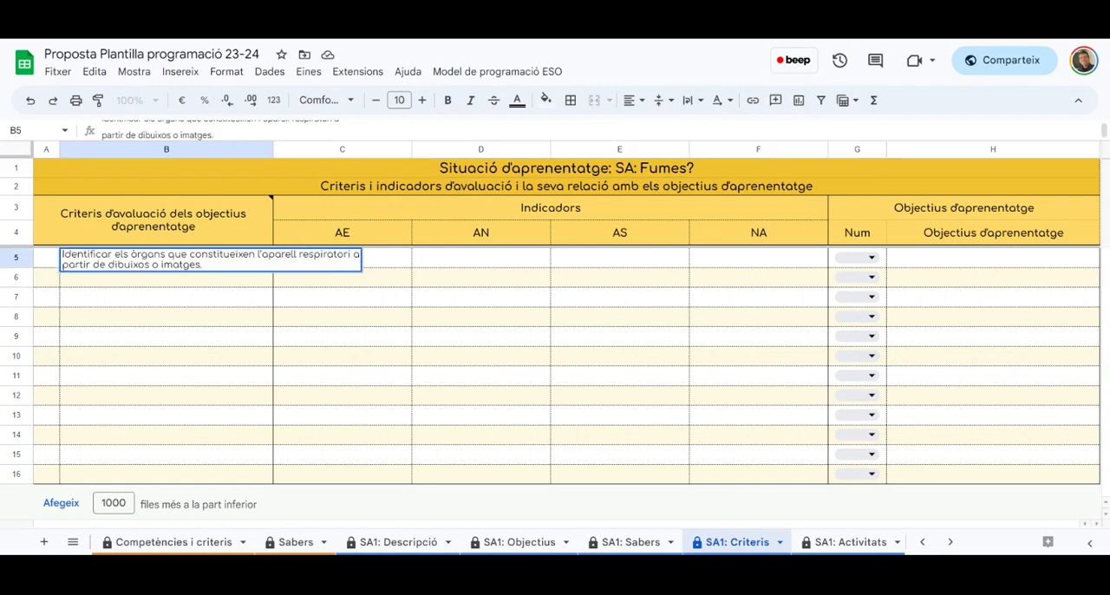
key("Up")
key("Right")
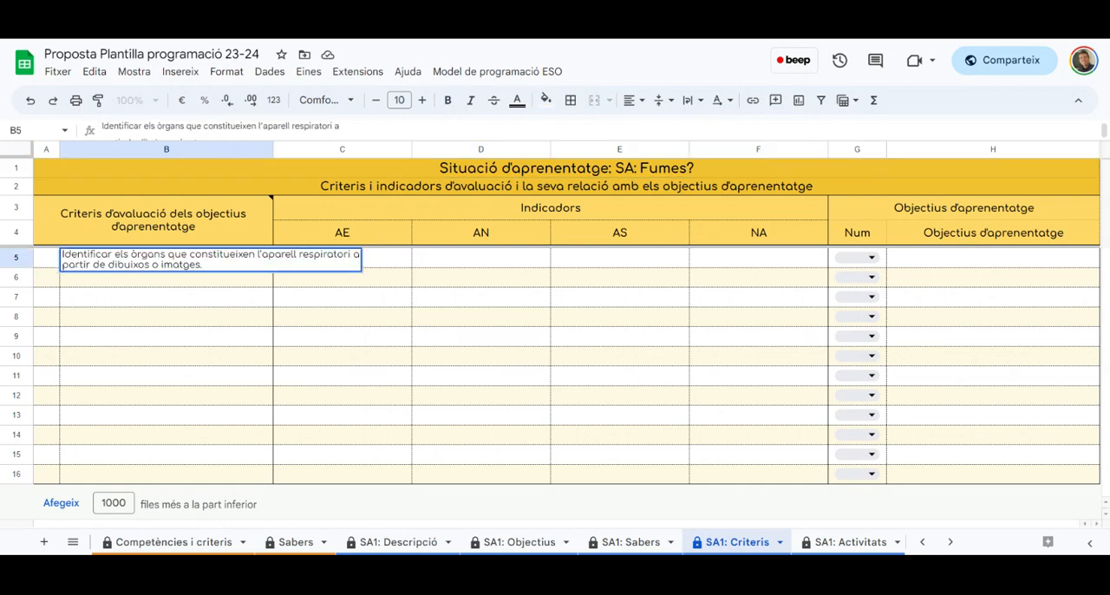
key("Delete")
key("Return")
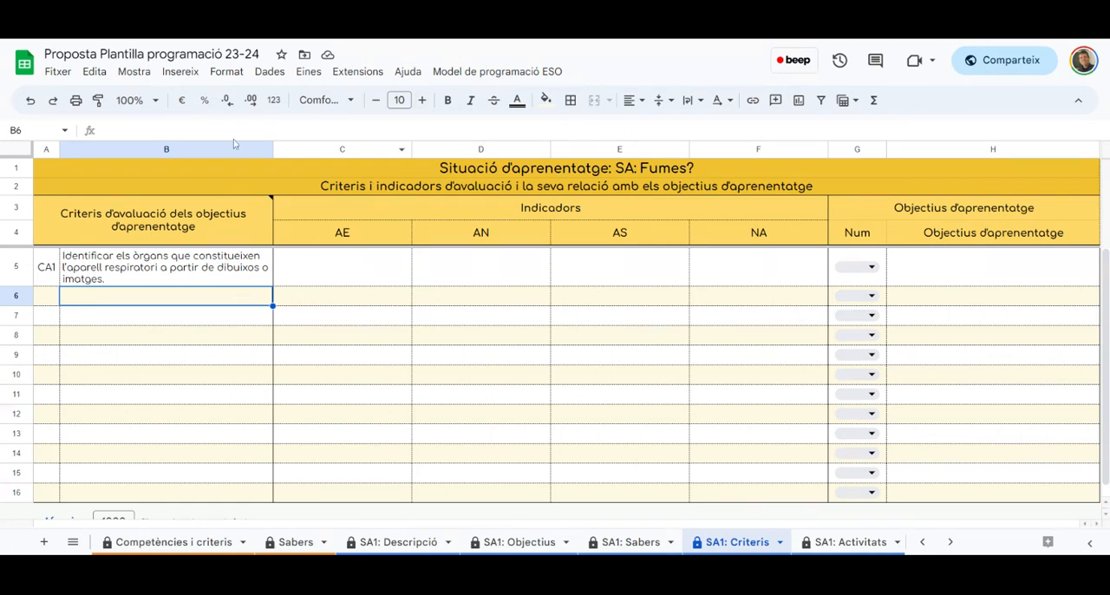
Enter "Donar raons per entendre el caràcter vital de l'aparell respiratori a partir de l'anàlisi de la funció dels seus òrgans" as row 6's criterion
key("Return")
type("Donar raons per entendre el caràcter vital de l'aparell respiratori a partir de l'anàlisi de la funció dels seus òrgans")
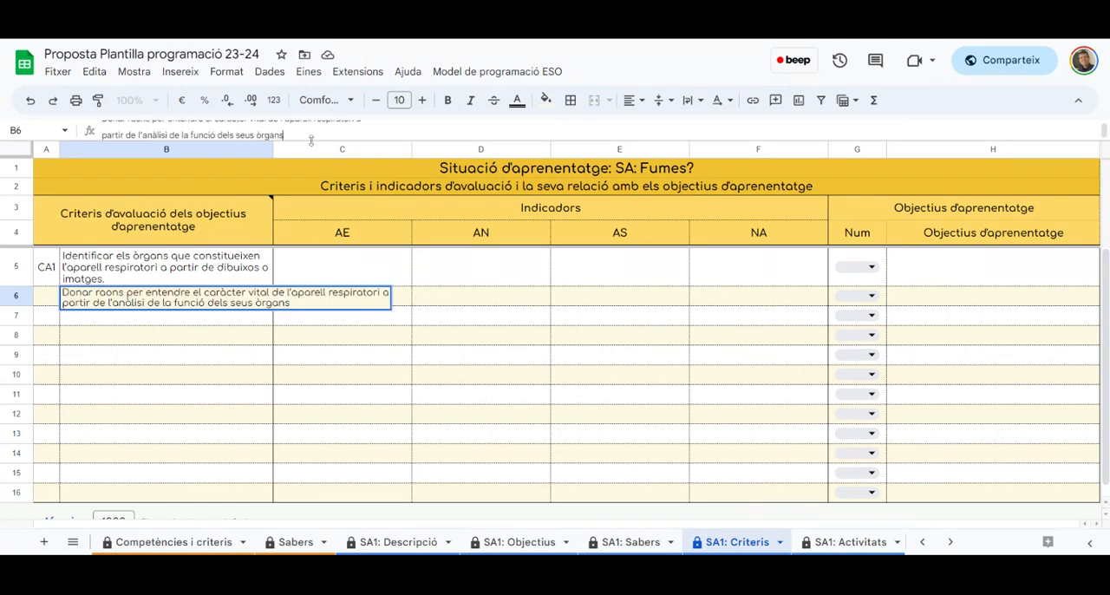
scroll(311, 139, "up", 1)
left_click(373, 129)
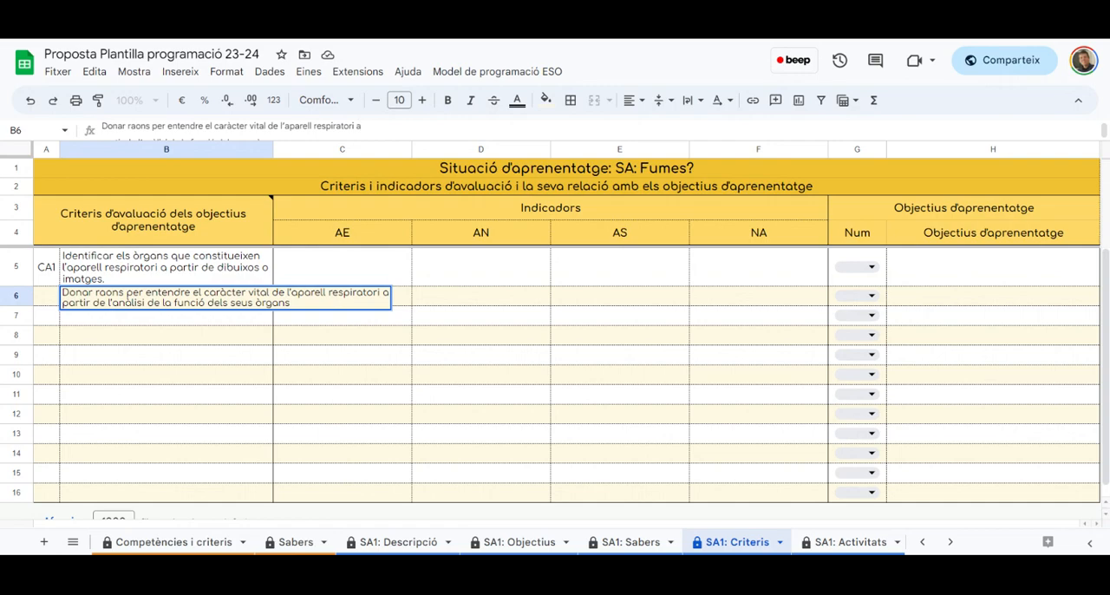
key("Delete")
key("Return")
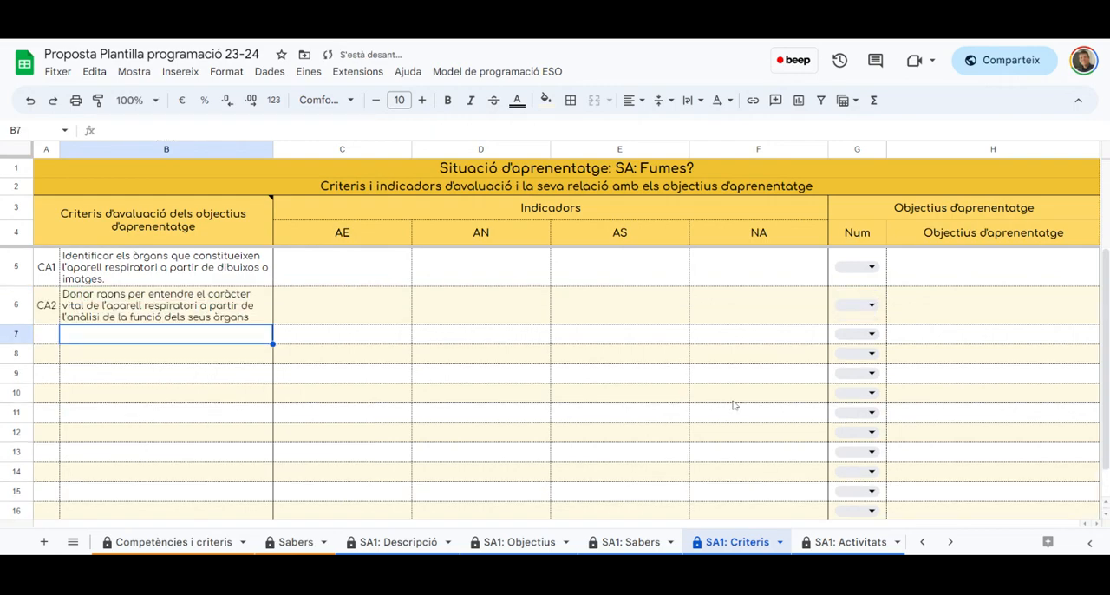
Relate criteria CA1 and CA2 to learning objective OA1
left_click(875, 272)
left_click(848, 298)
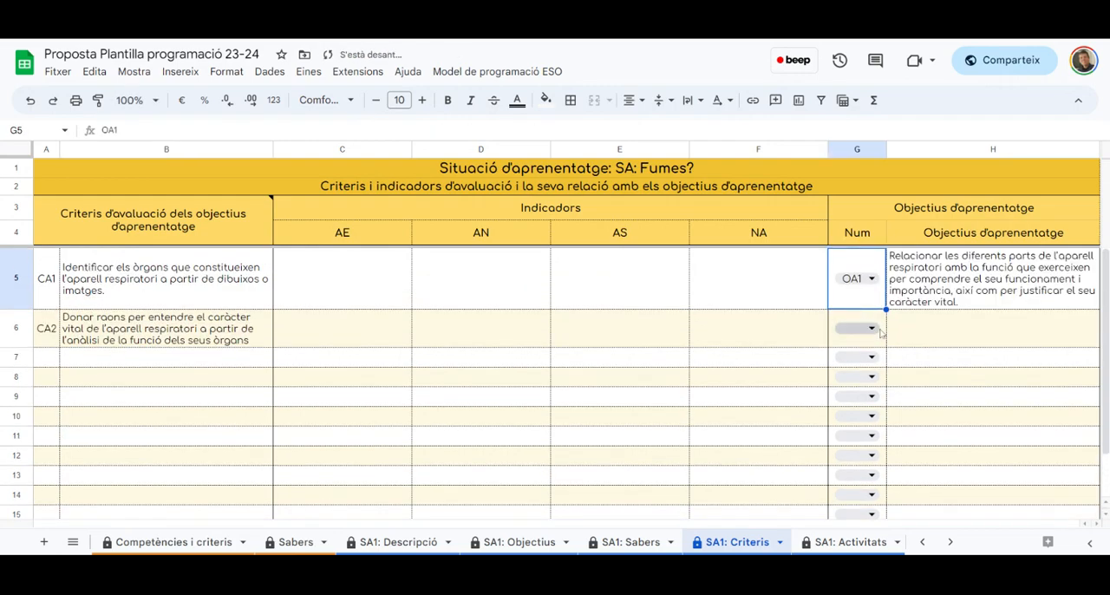
left_click(876, 332)
left_click(848, 361)
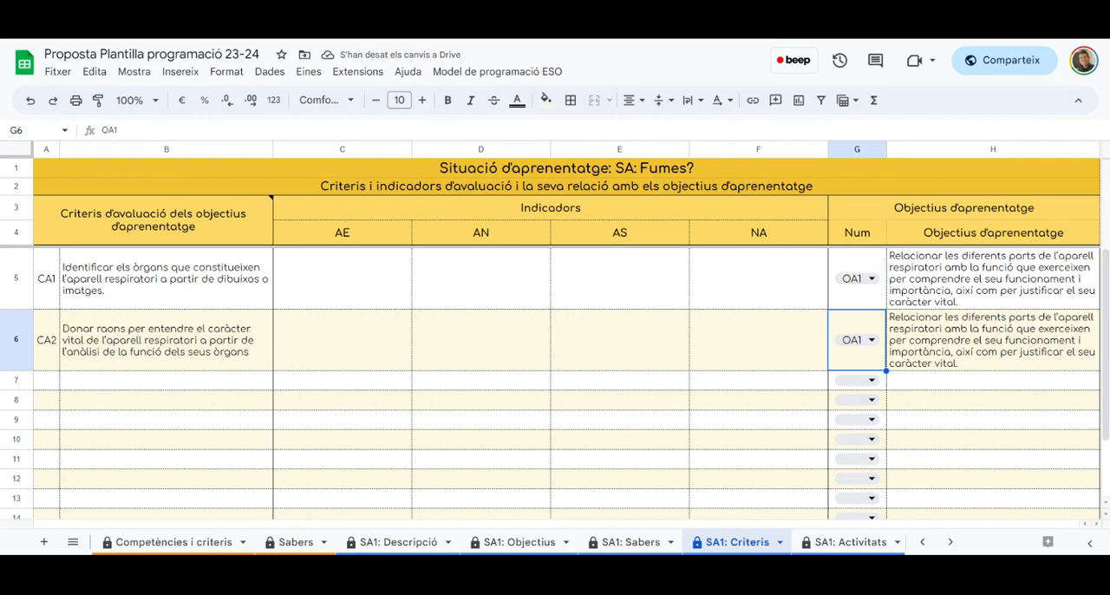
Add the criterion beginning "Organitzar autònomament el procediment de recerca, o el procés de difusió" in row 7, without line breaks, and relate it to OA2
left_click(245, 381)
left_click(295, 131)
type("Organitzar autònomament el procediment de recerca, o el procés de difusió, des de la formulació del problema fins a la comunicació de les conclusions")
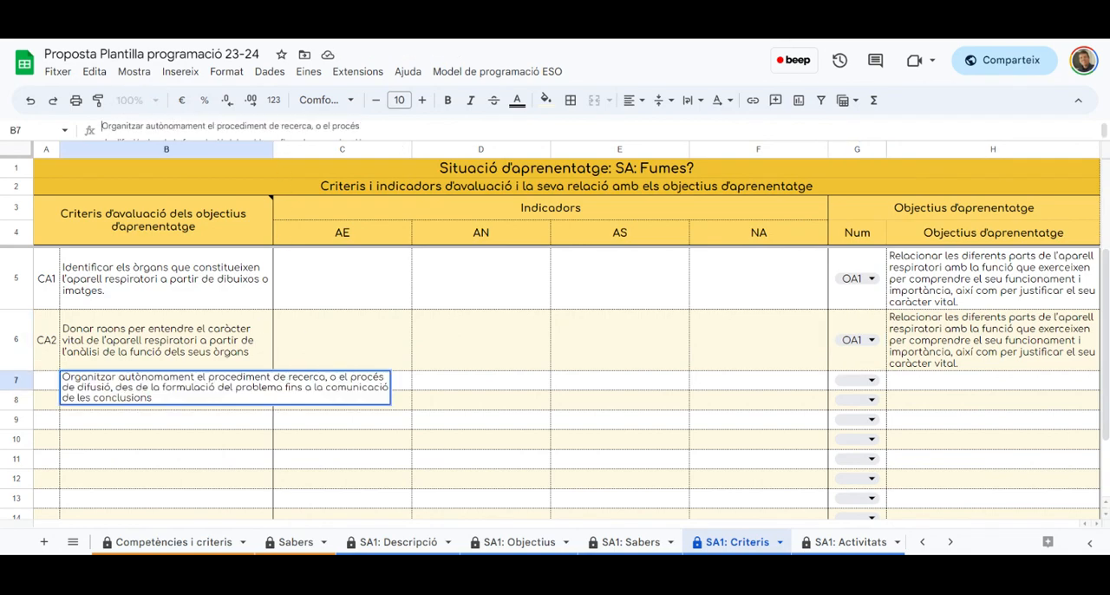
key("Delete")
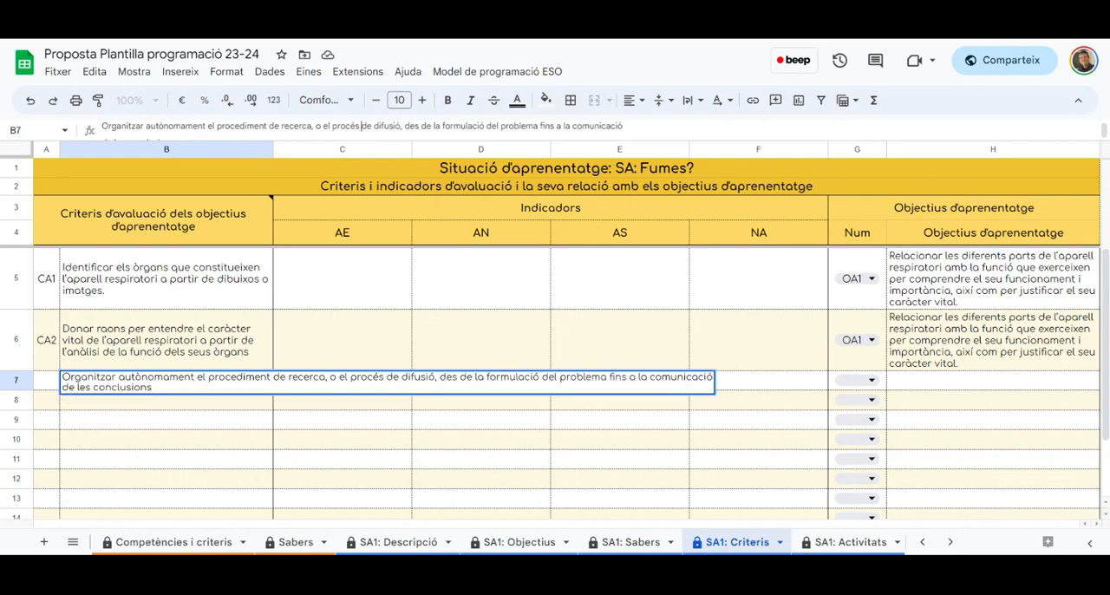
key("Delete")
key("Return")
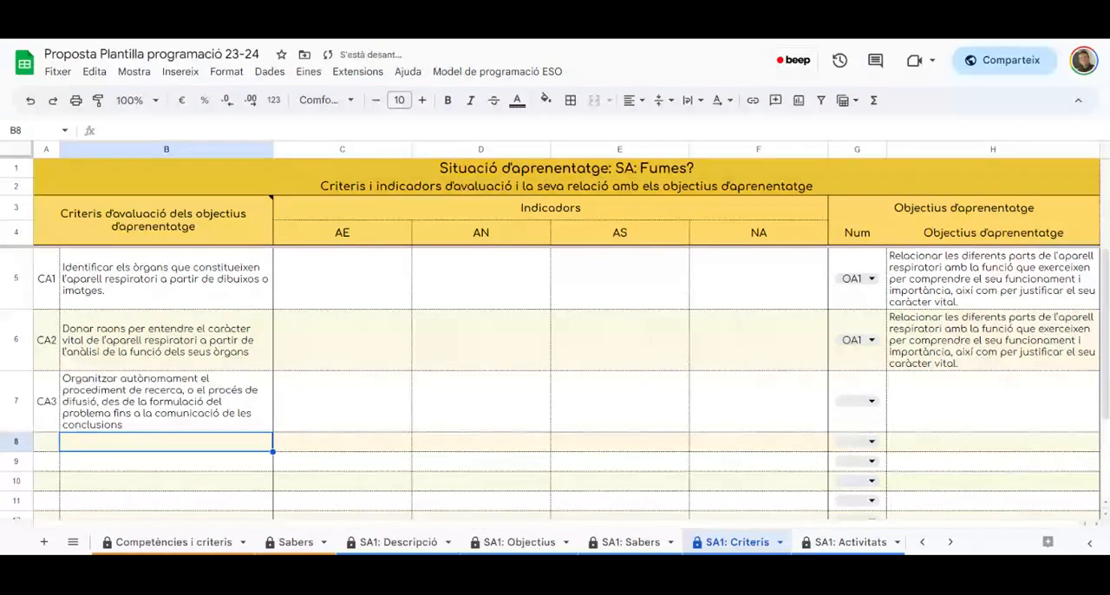
left_click(857, 408)
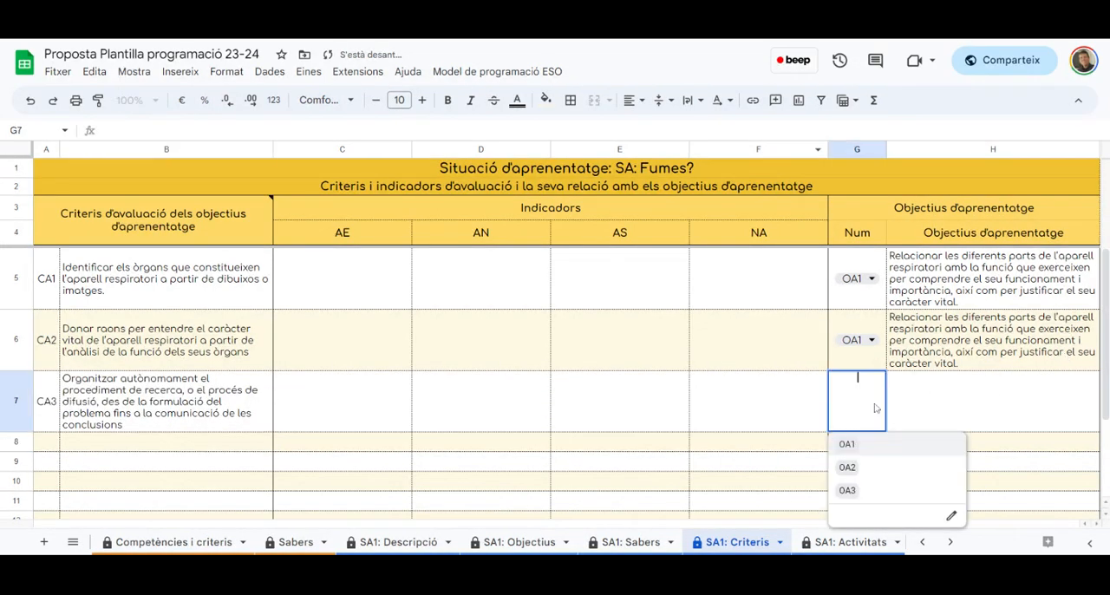
left_click(849, 465)
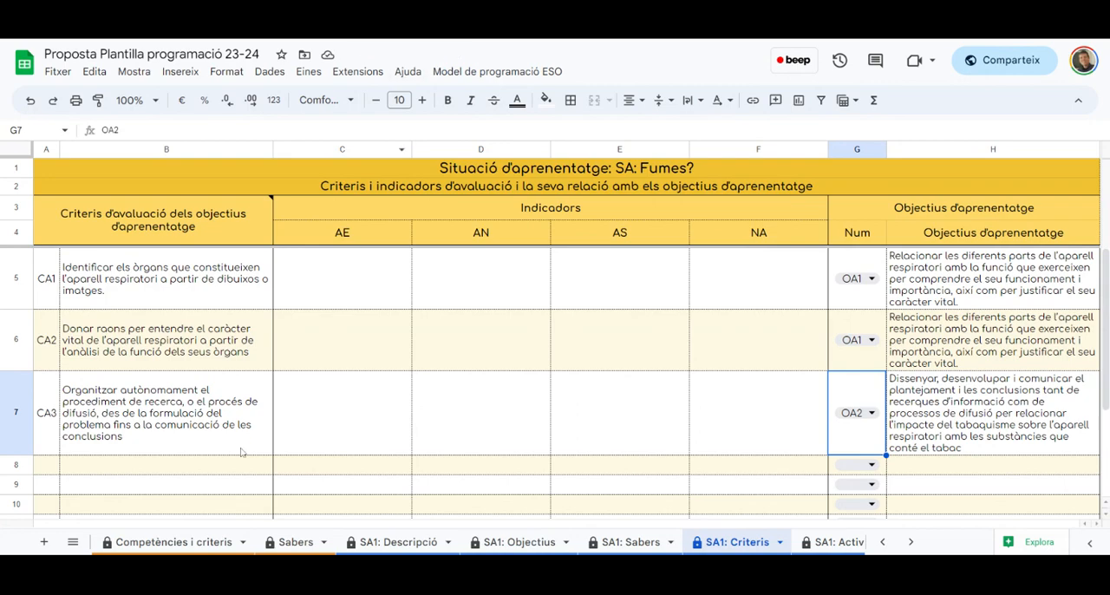
Add the criterion beginning "Comunicar amb coherència i ordre el procés desenvolupat" in row 8, without line breaks, and relate it to OA2
left_click(217, 470)
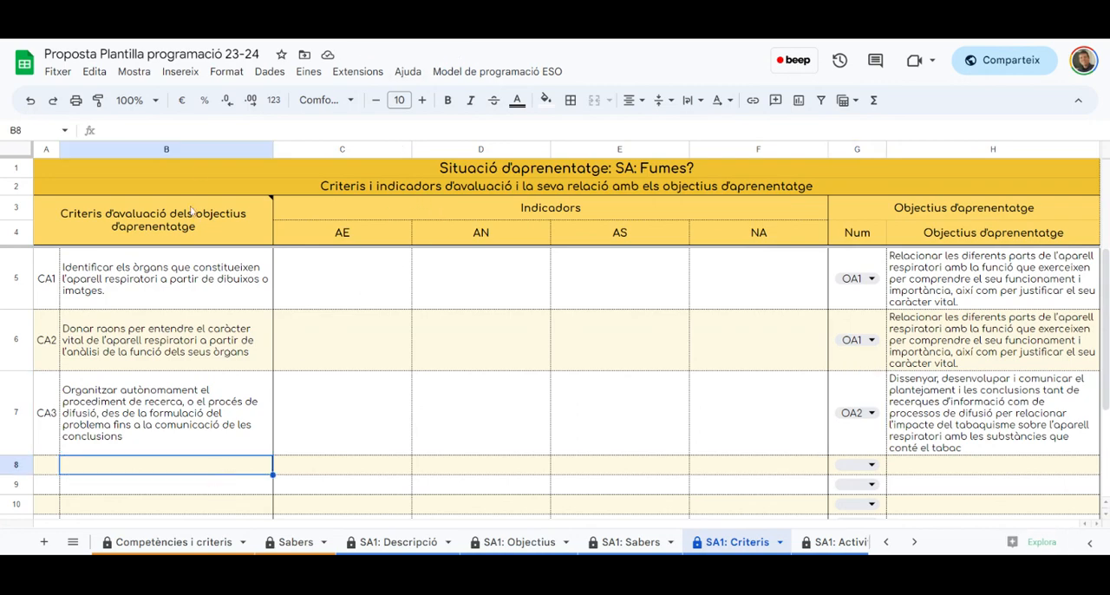
double_click(217, 469)
type("Comunicar amb coherència i ordre el procés desenvolupat al llarg de la recerca o del procés de creació, així com les conclusions elaborades en diferents contextos (escolars i no escolars)")
key("Up")
key("Up")
key("Up")
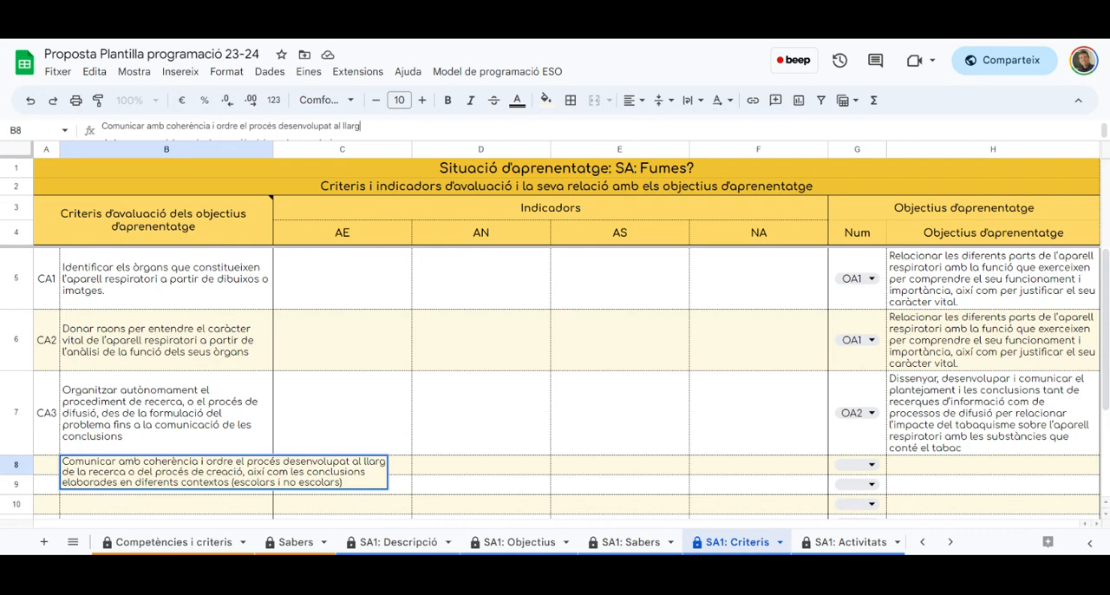
key("Delete")
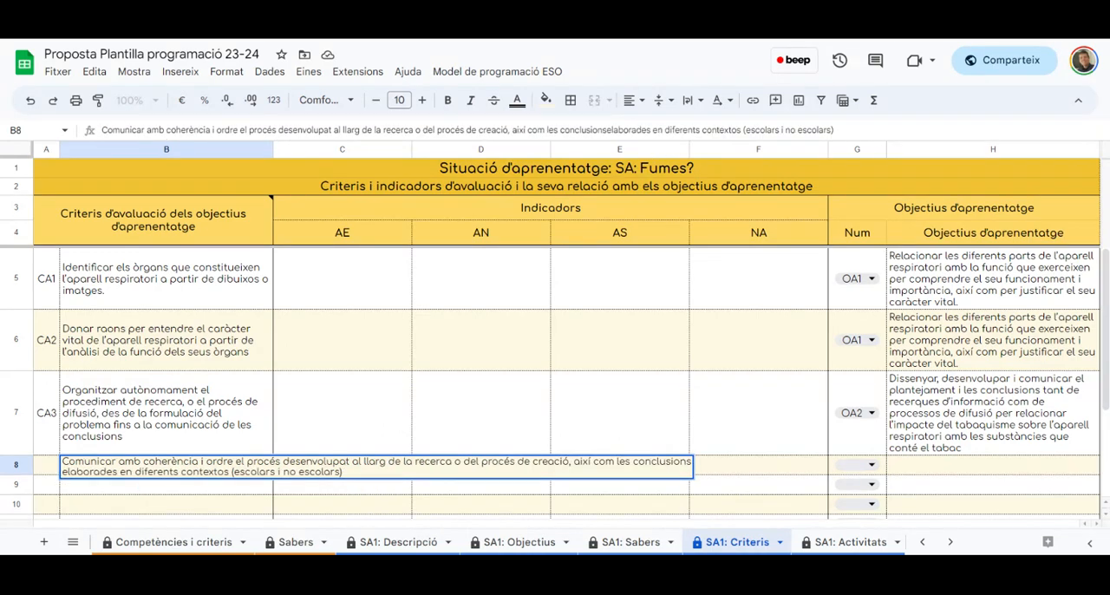
key("Return")
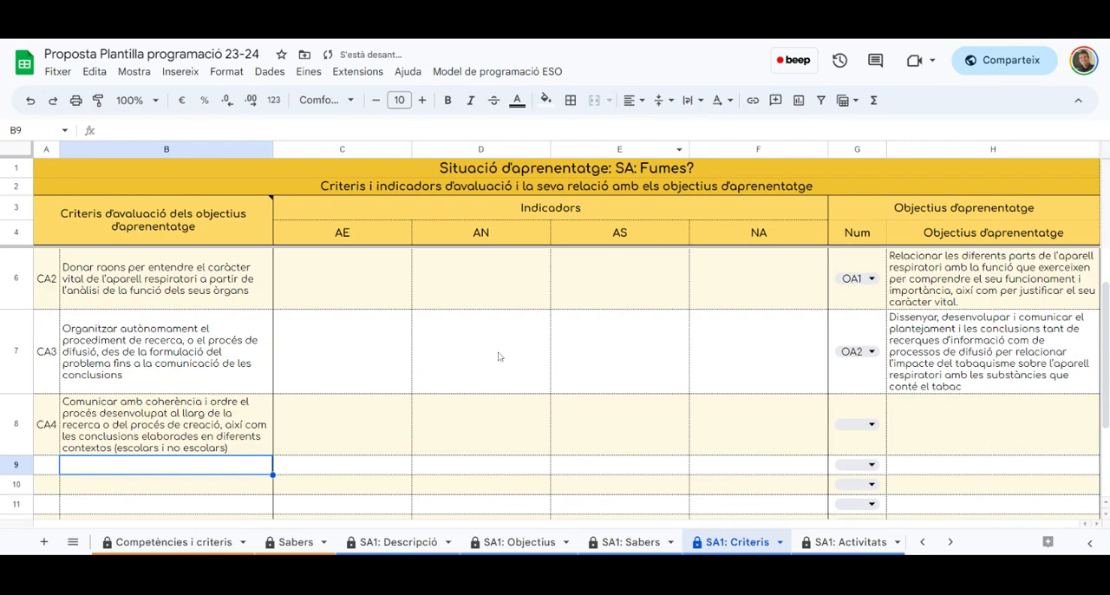
left_click(871, 424)
left_click(848, 486)
scroll(711, 407, "up", 1)
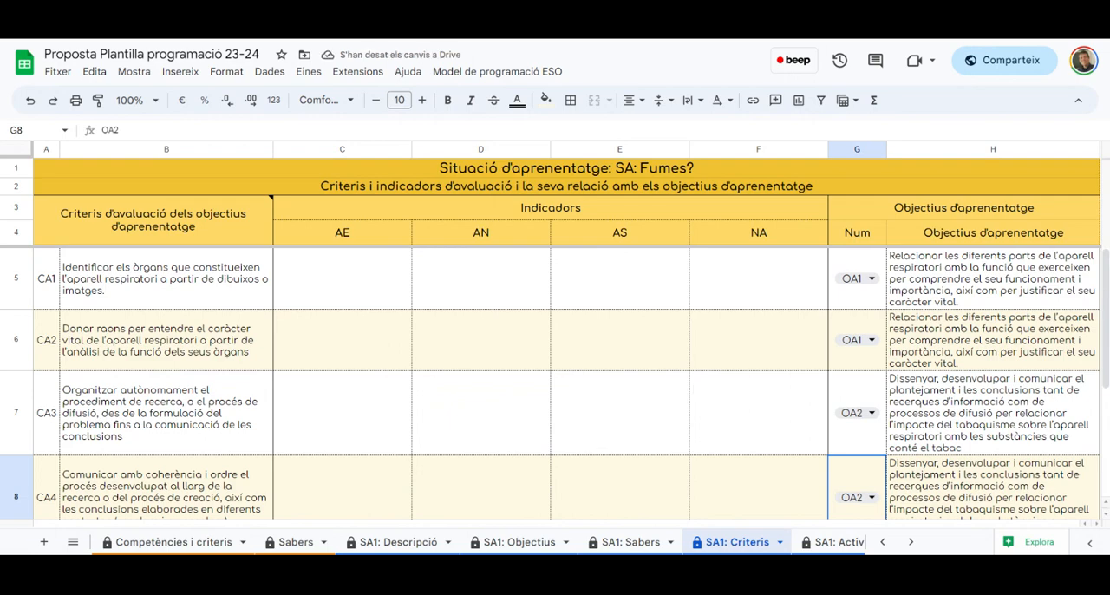
left_click(206, 292)
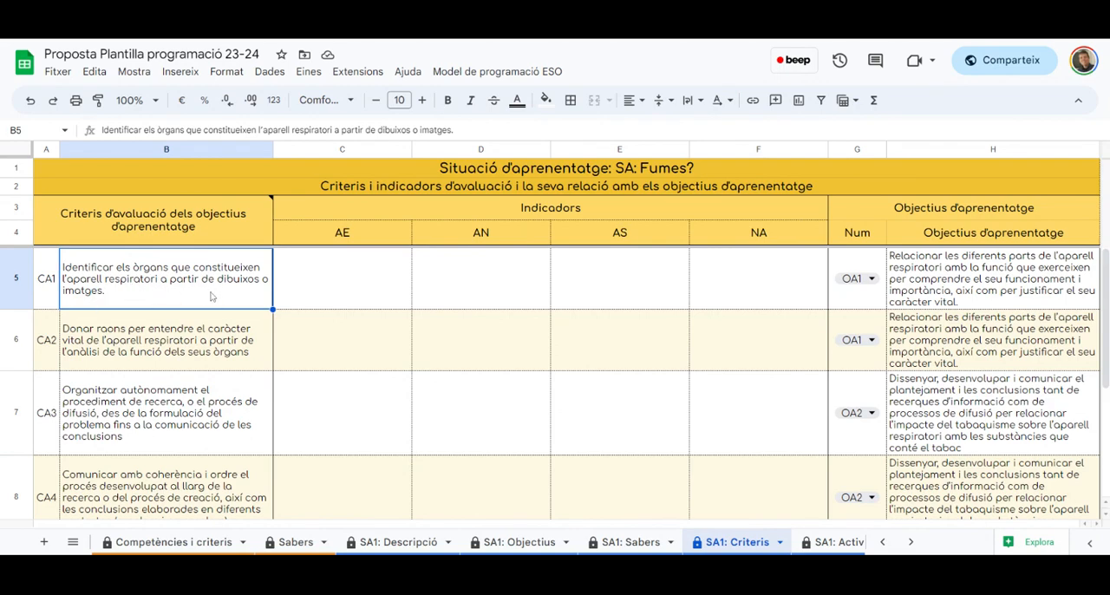
left_click(382, 286)
left_click(521, 286)
left_click(635, 289)
left_click(733, 290)
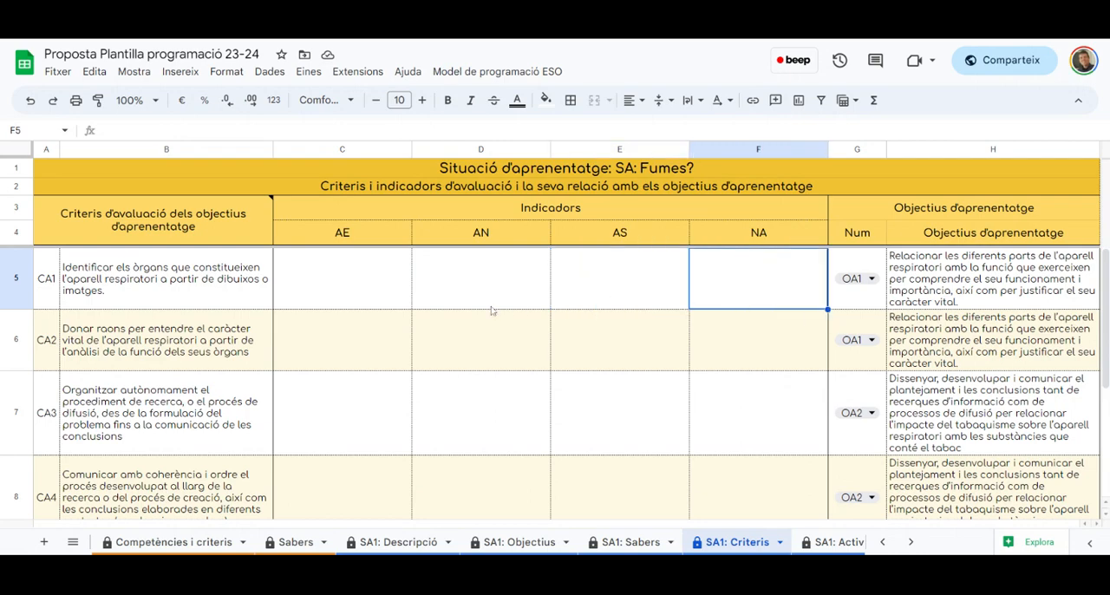
Enter "Els indica tots de manera autònoma" as the AE indicator for criterion CA1
left_click(345, 271)
type("ELs in")
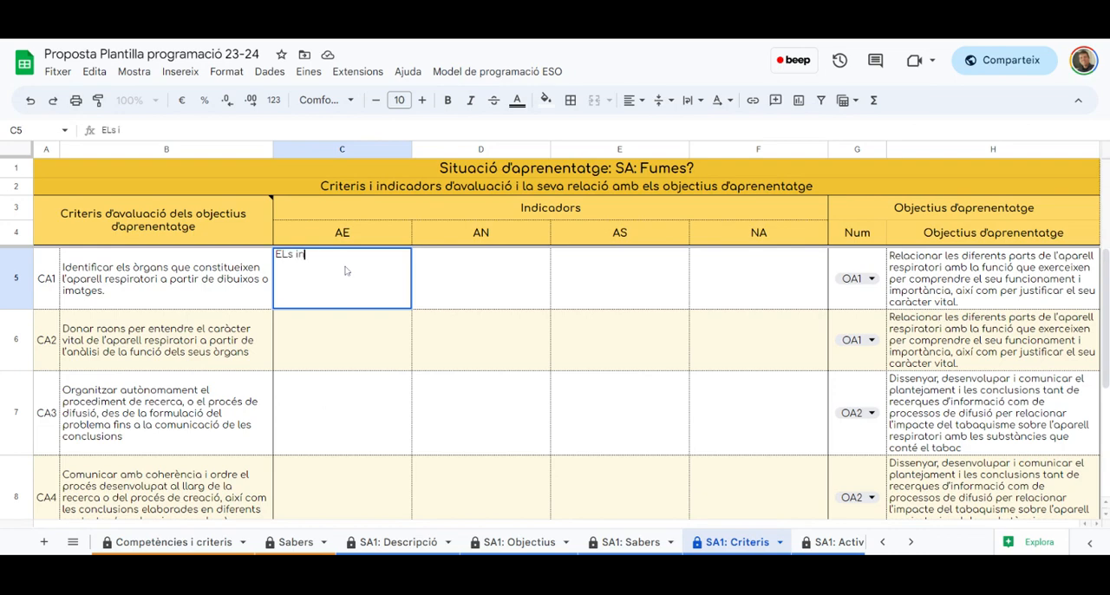
key("BackSpace")
key("BackSpace")
key("BackSpace")
key("BackSpace")
key("BackSpace")
type("l sind")
key("BackSpace")
key("BackSpace")
key("BackSpace")
key("BackSpace")
type("s")
key("BackSpace")
key("BackSpace")
type("s indica")
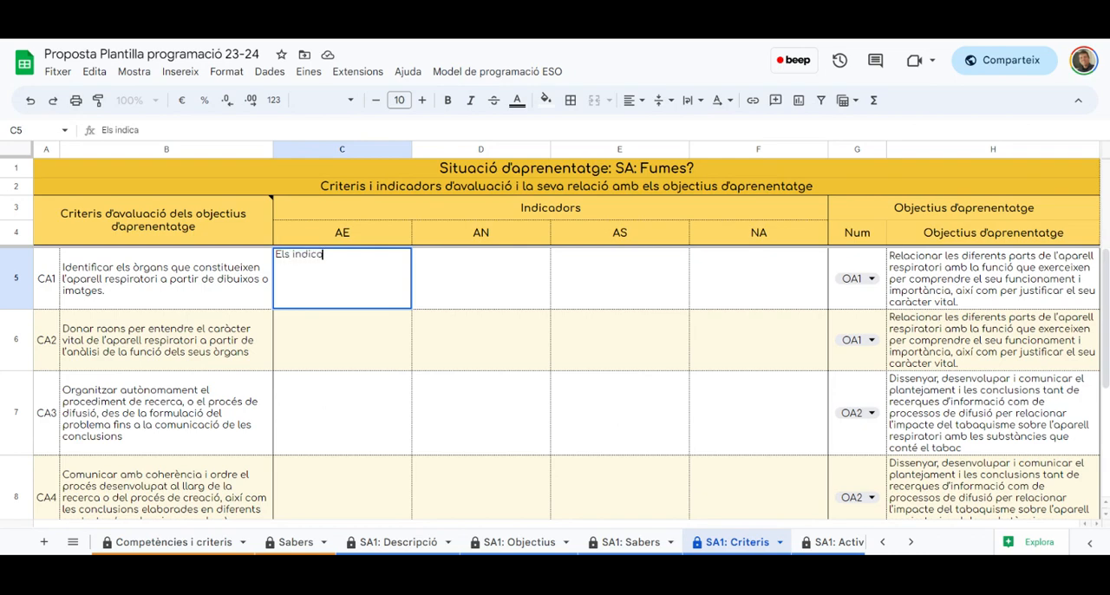
type(" tots de manera aut")
type("òmom")
key("BackSpace")
key("BackSpace")
key("BackSpace")
type("noma")
key("Return")
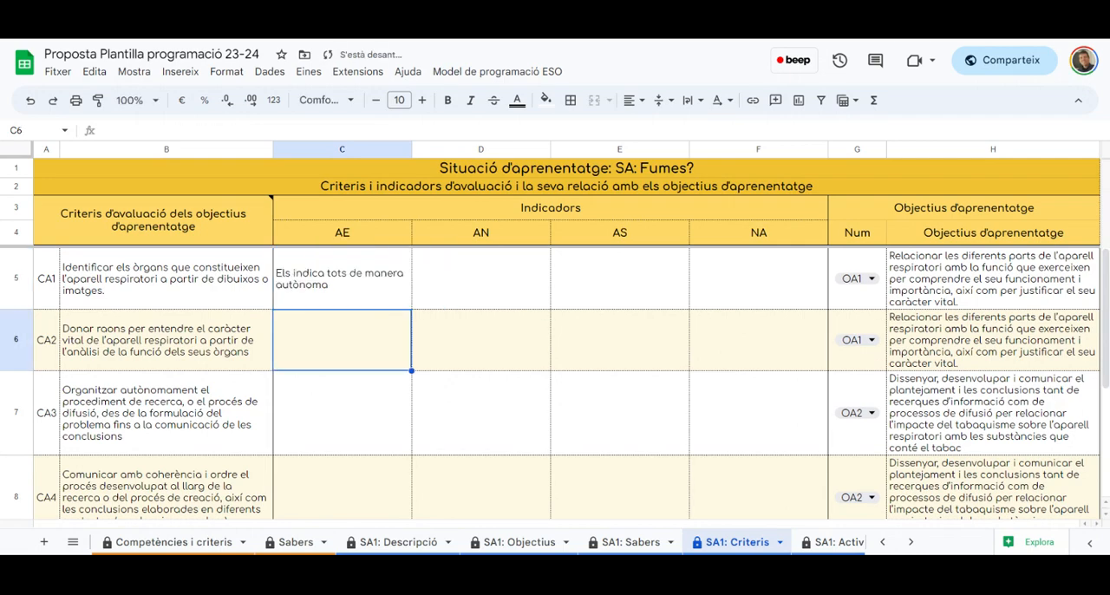
left_click(523, 286)
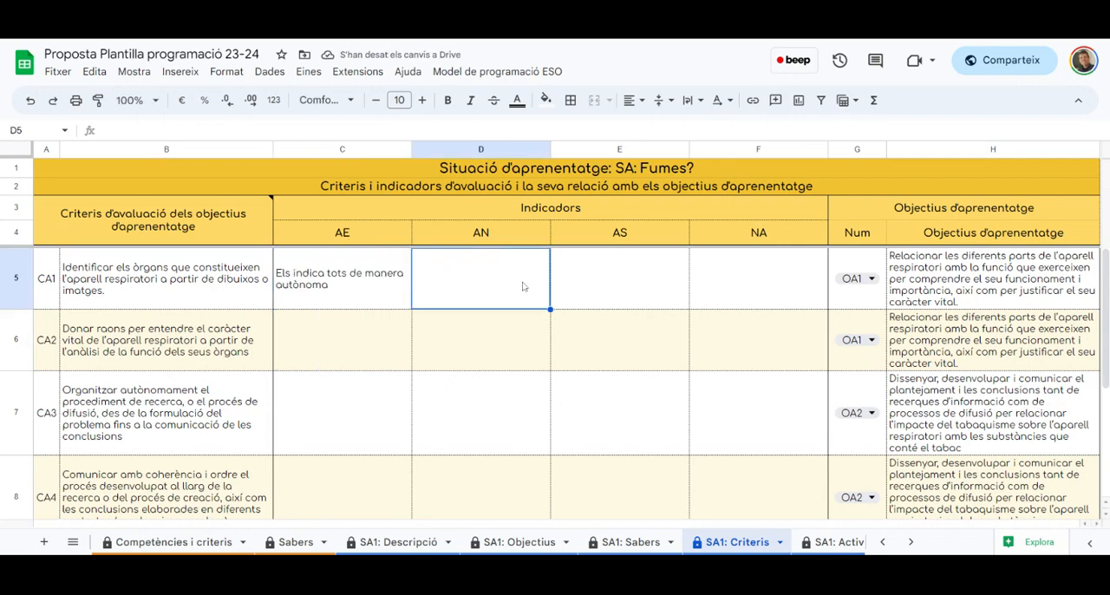
left_click(606, 290)
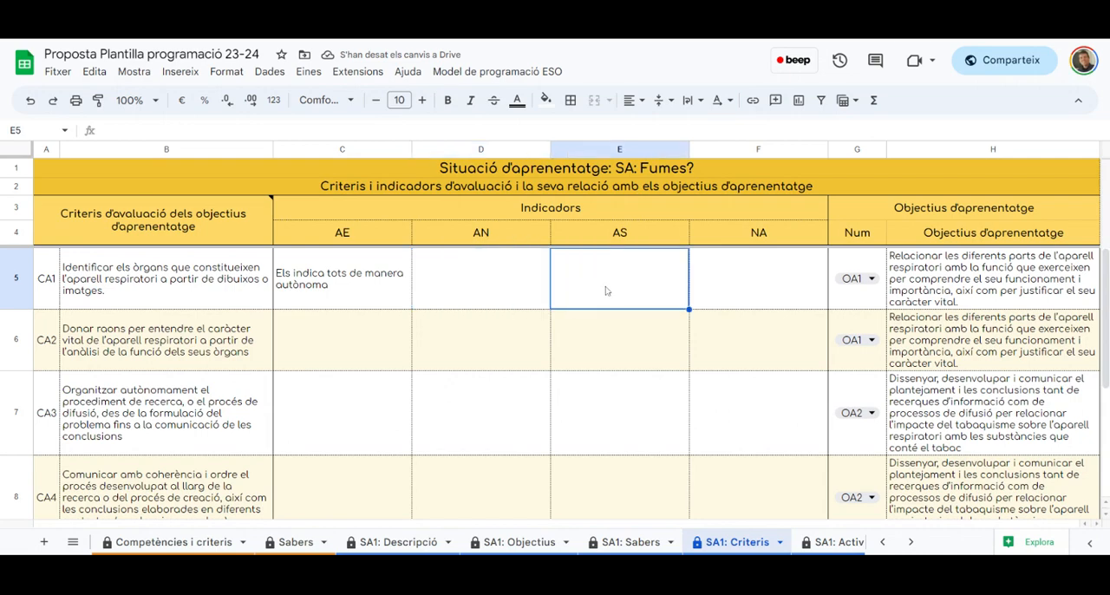
scroll(562, 362, "down", 1)
scroll(562, 361, "up", 1)
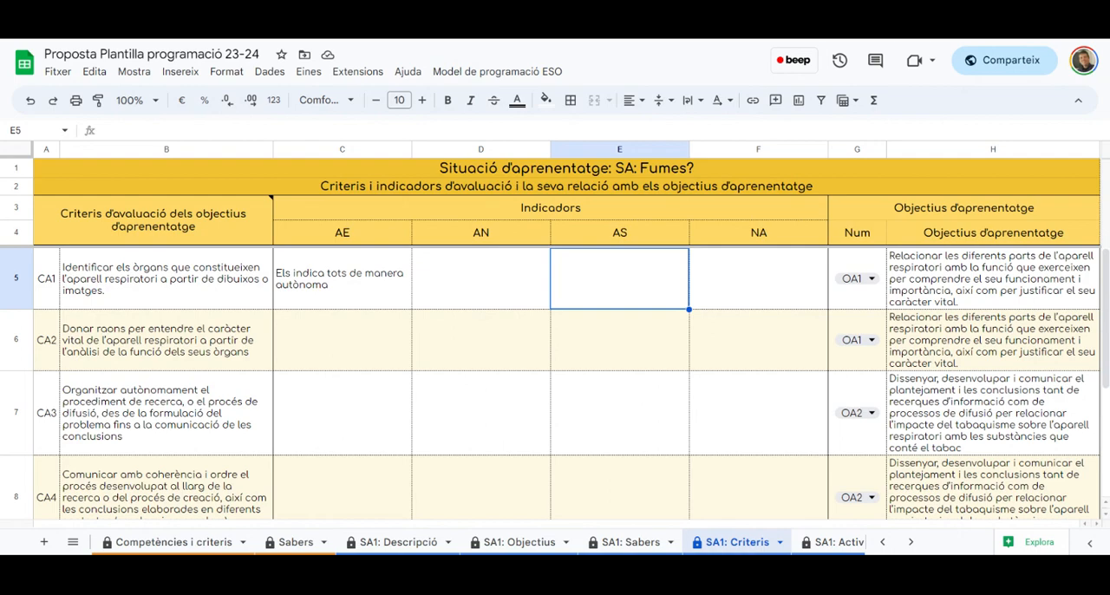
On the SA1: Activitats sheet, enter "Vídeo" as the first activity's description
left_click(838, 543)
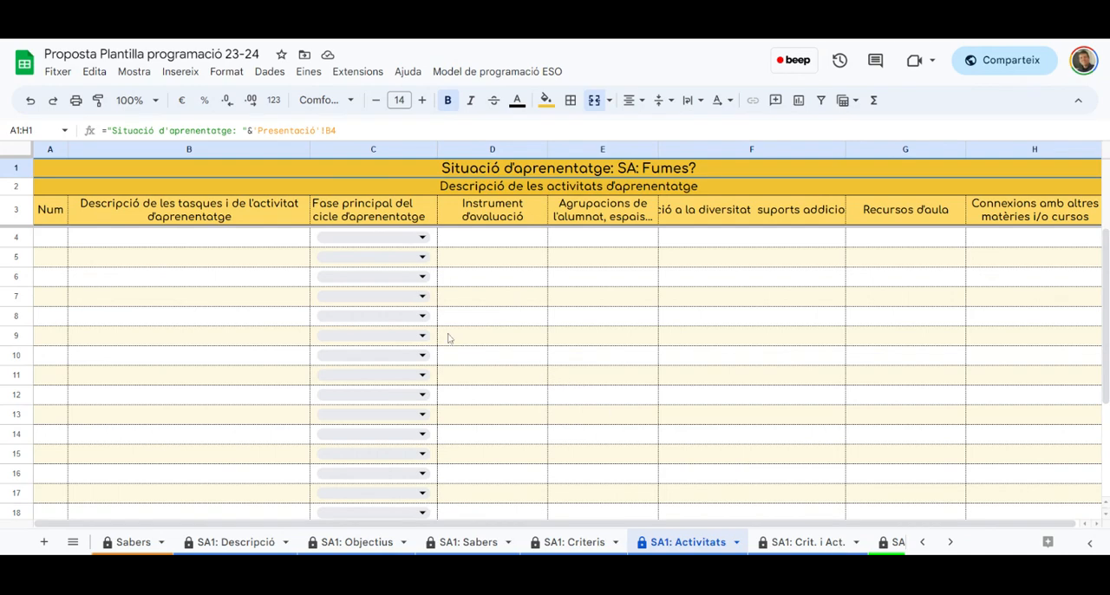
left_click(287, 240)
type("Vid")
type("eo")
key("Return")
Enter "Campnaya de sensibilització" as the second activity's description
type("Campnaya p")
type("e")
key("BackSpace")
key("BackSpace")
type("de sen")
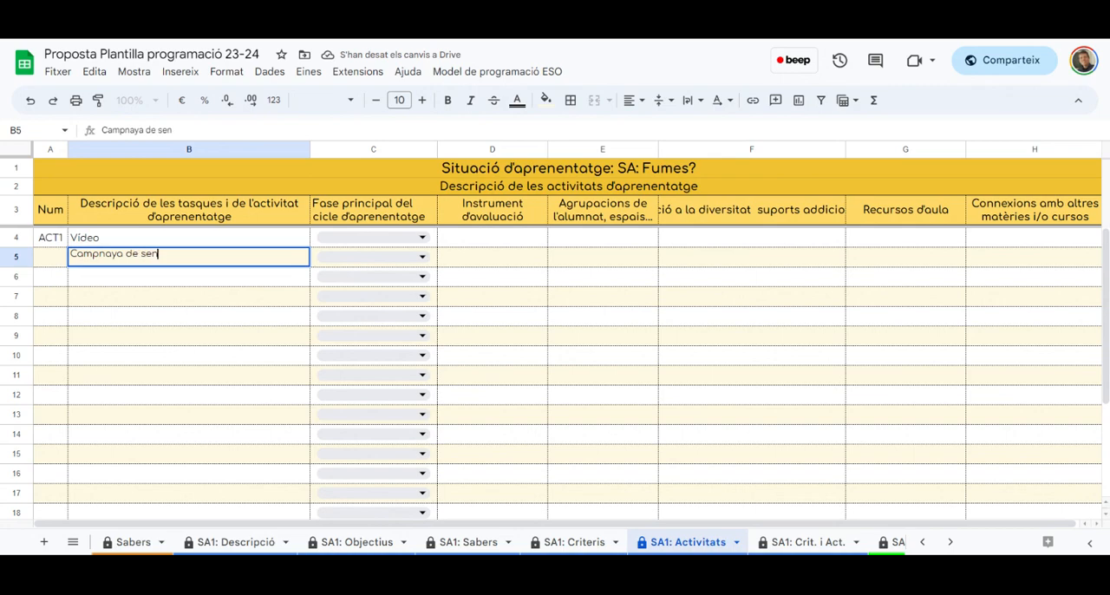
type("sibilit")
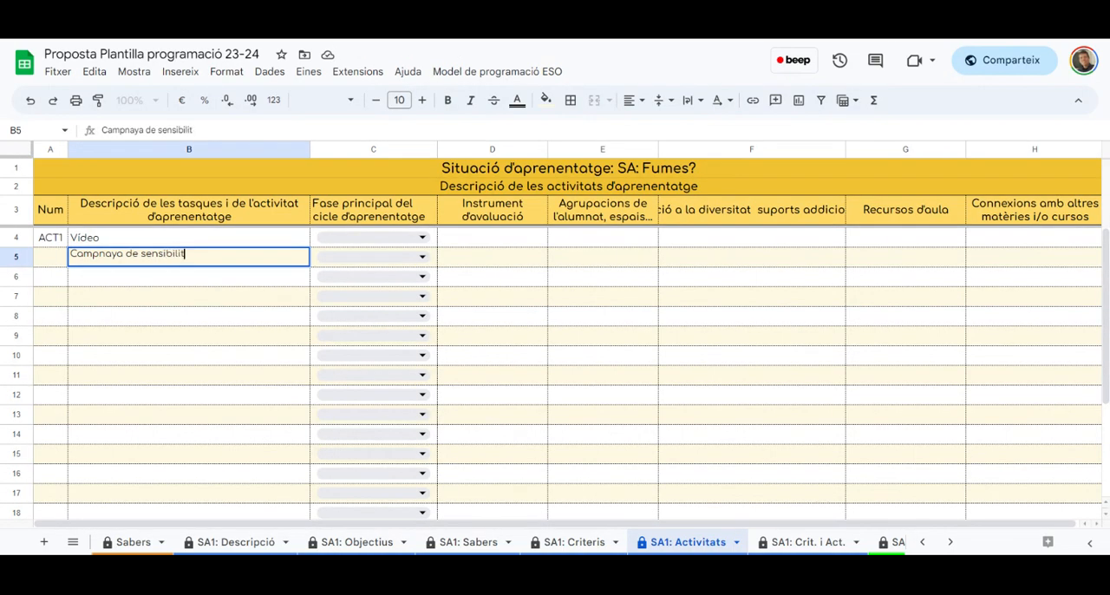
type("zació")
key("Return")
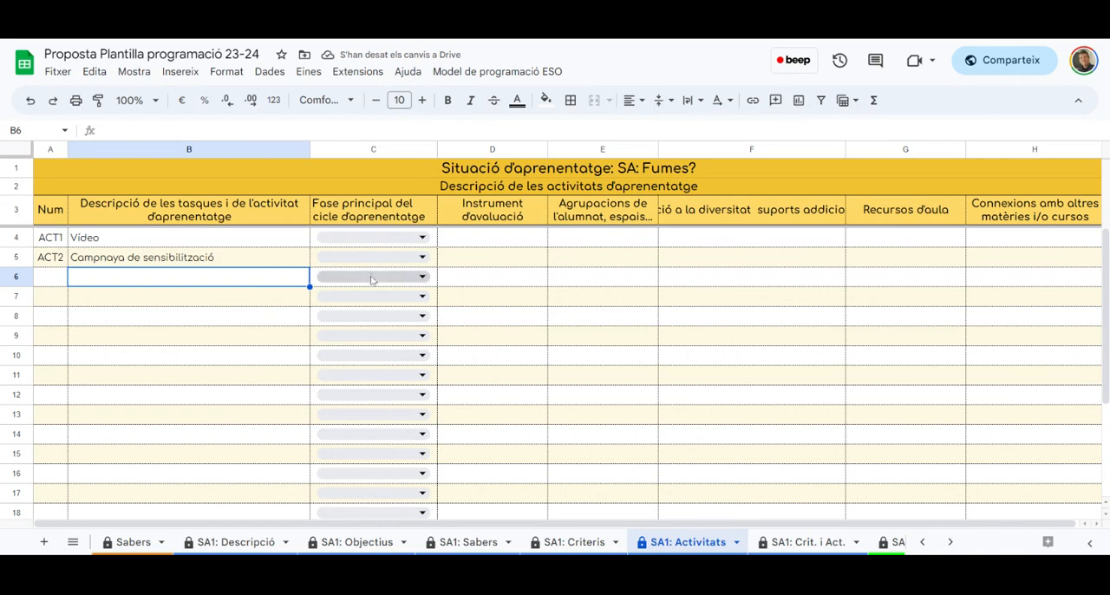
Set the learning-cycle phase to Fase d'exploració for ACT1 and Fase de desenvolupament for ACT2
left_click(421, 237)
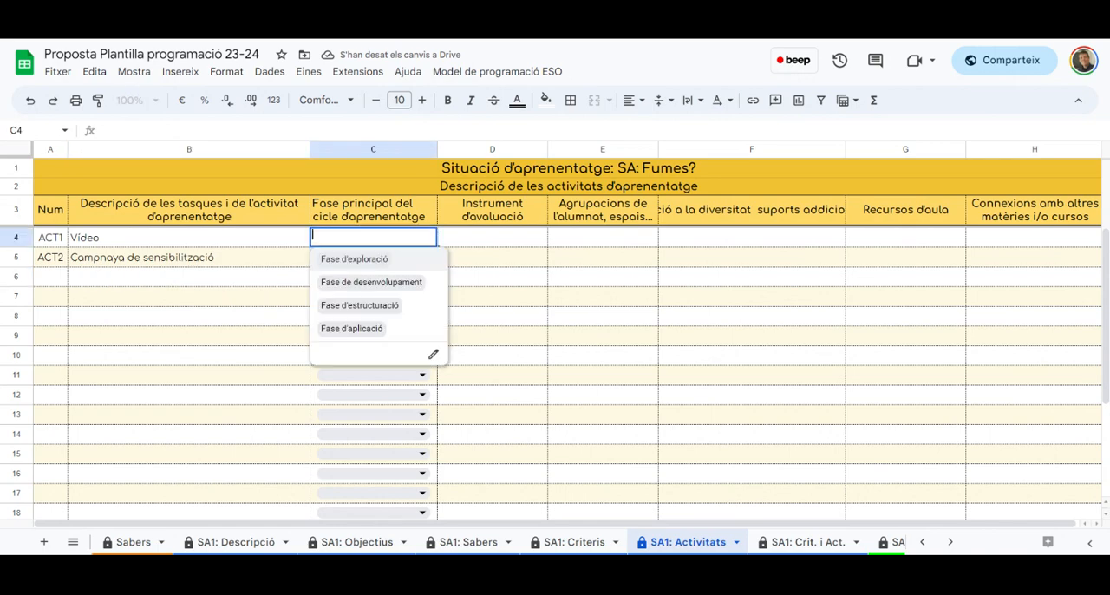
left_click(361, 260)
left_click(421, 258)
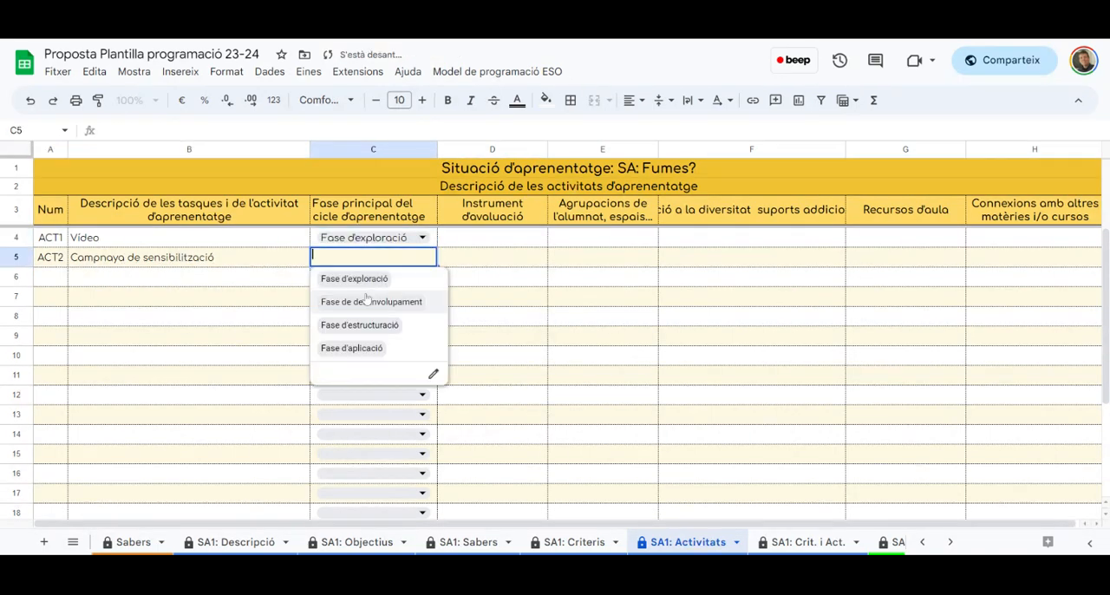
left_click(353, 300)
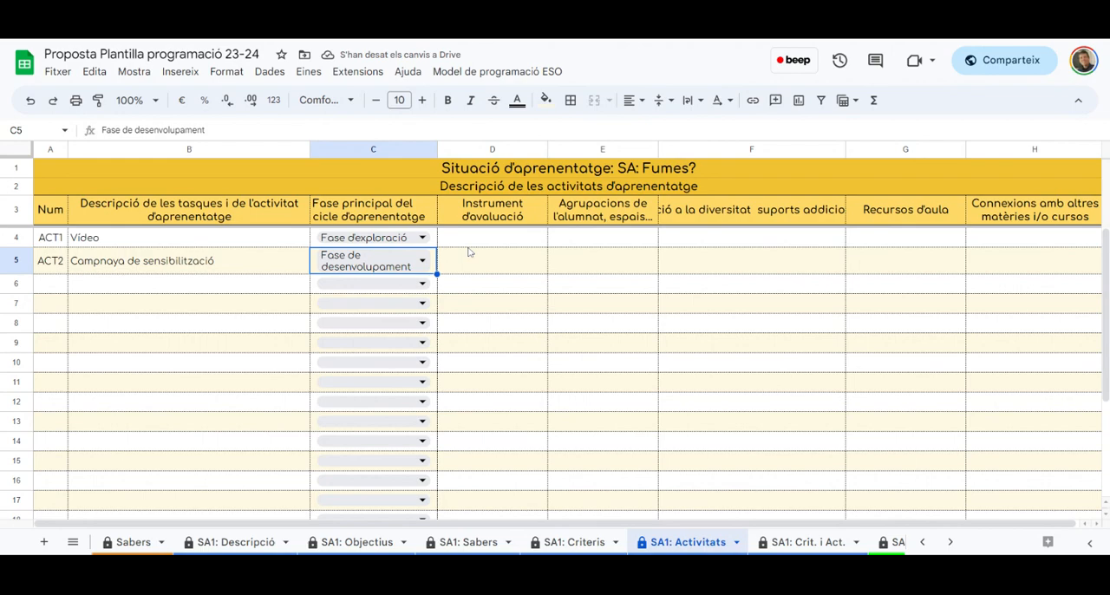
Wrap the text of the "Mesures d'atenció a la diversitat suports addicionals o intensius" column header, accepting the protection warning and silencing it for 5 minutes
left_click(499, 244)
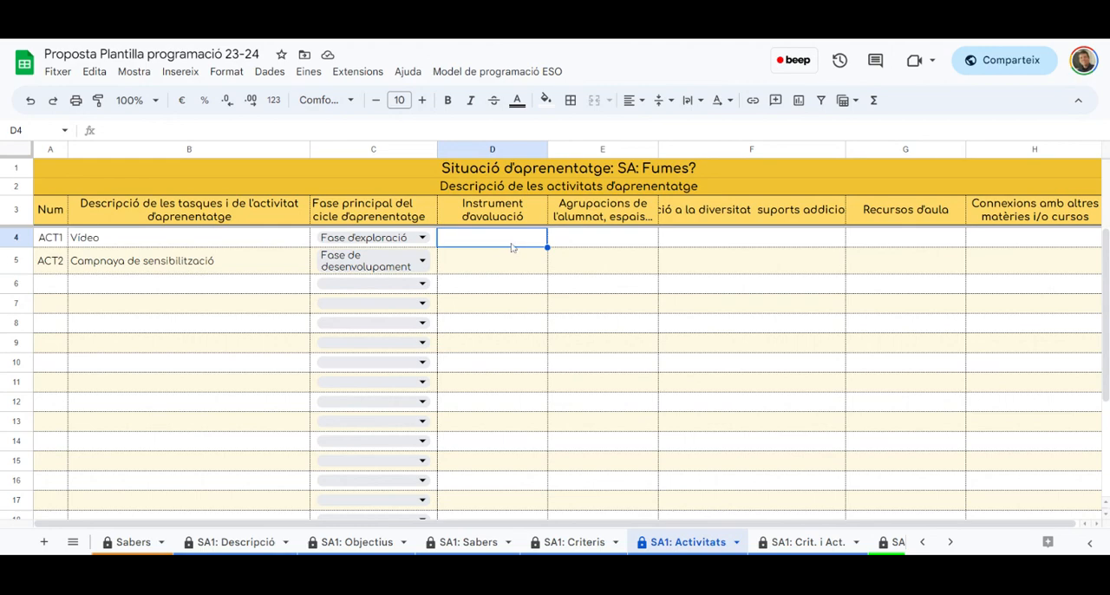
left_click(612, 243)
left_click(745, 219)
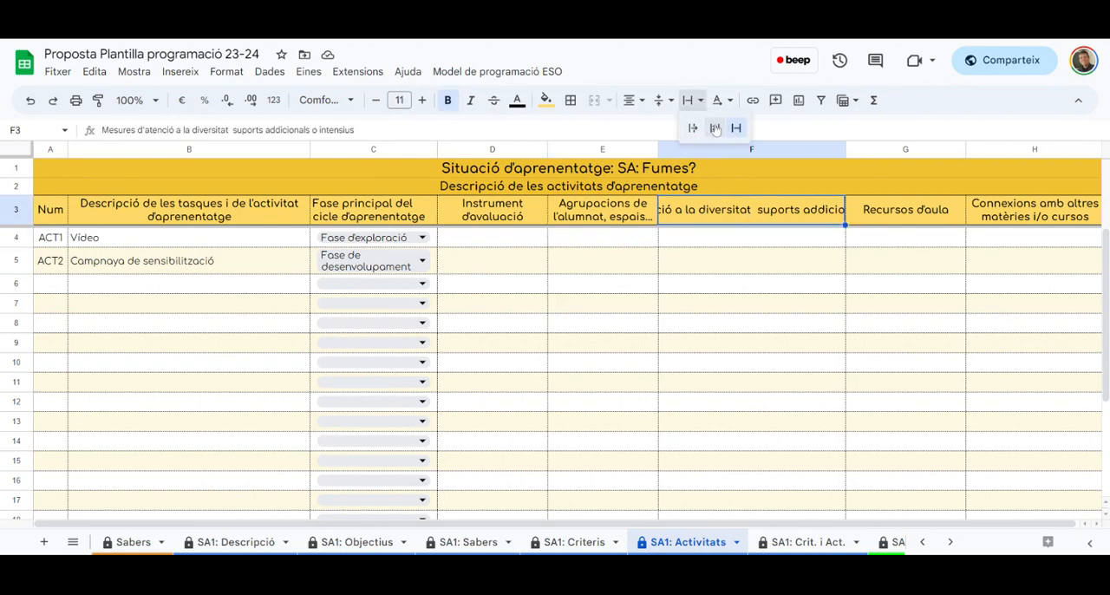
left_click(711, 130)
left_click(377, 325)
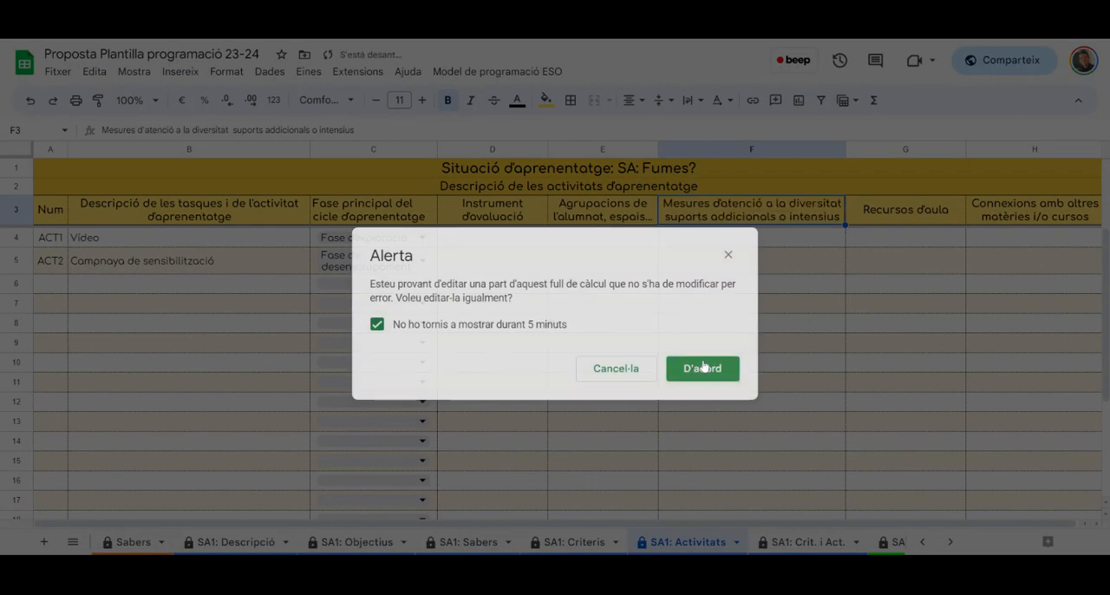
left_click(703, 369)
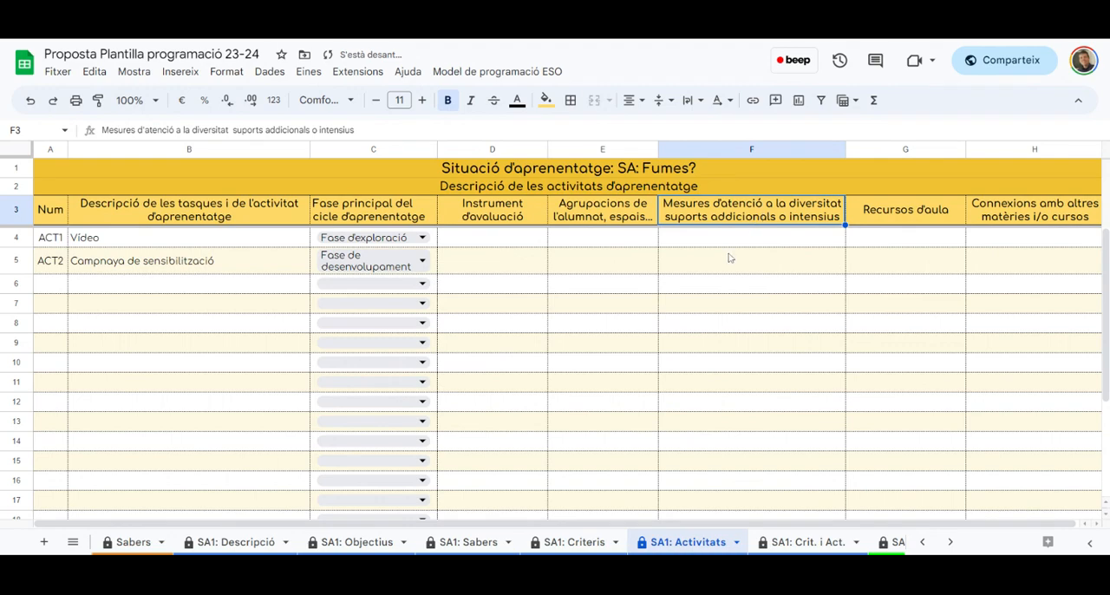
left_click(881, 236)
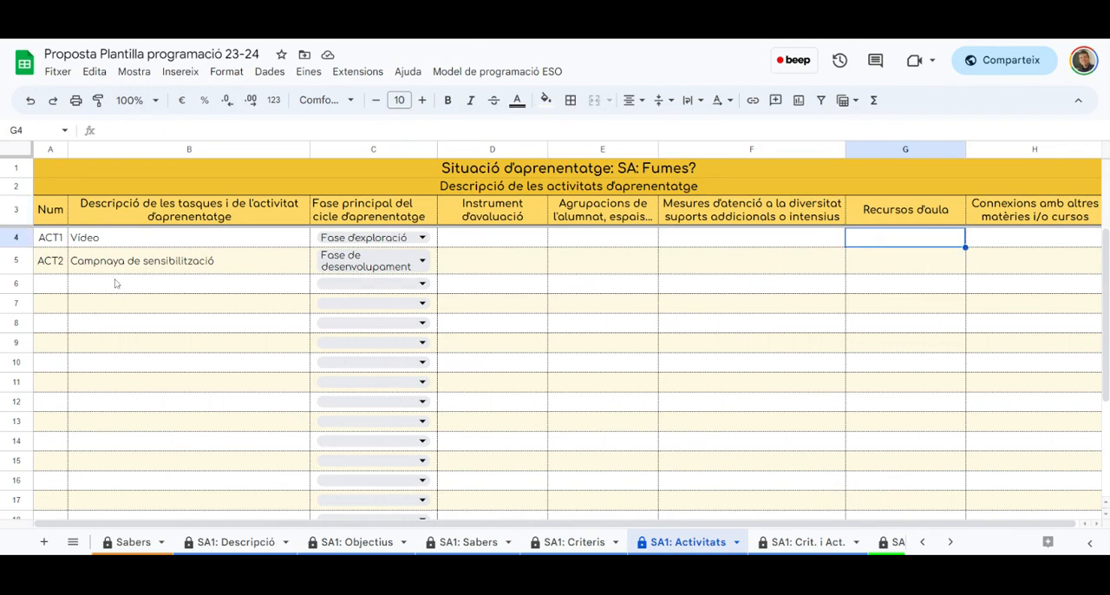
Add a third activity described as "Activitat 3" and set its phase to Fase de desenvolupament
left_click(119, 287)
type("Act")
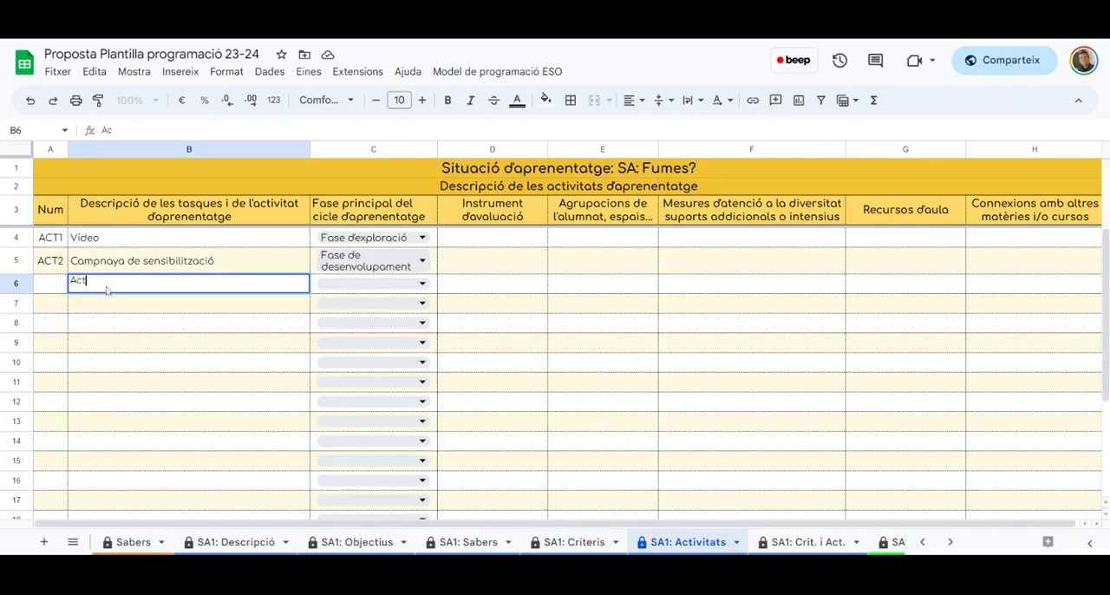
type("ivitat 3")
key("Return")
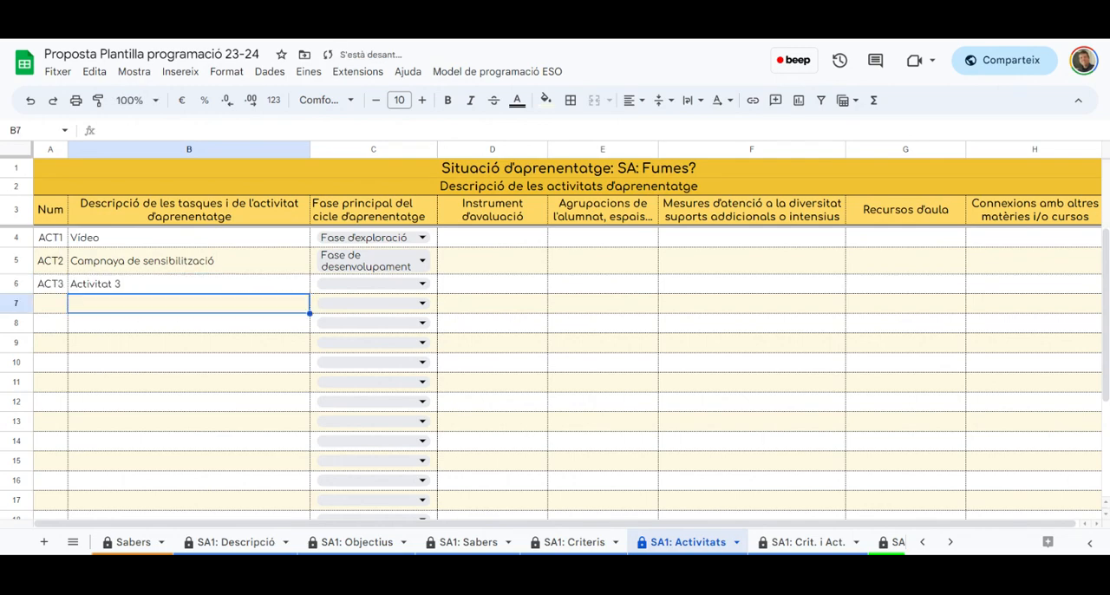
left_click(422, 285)
left_click(369, 326)
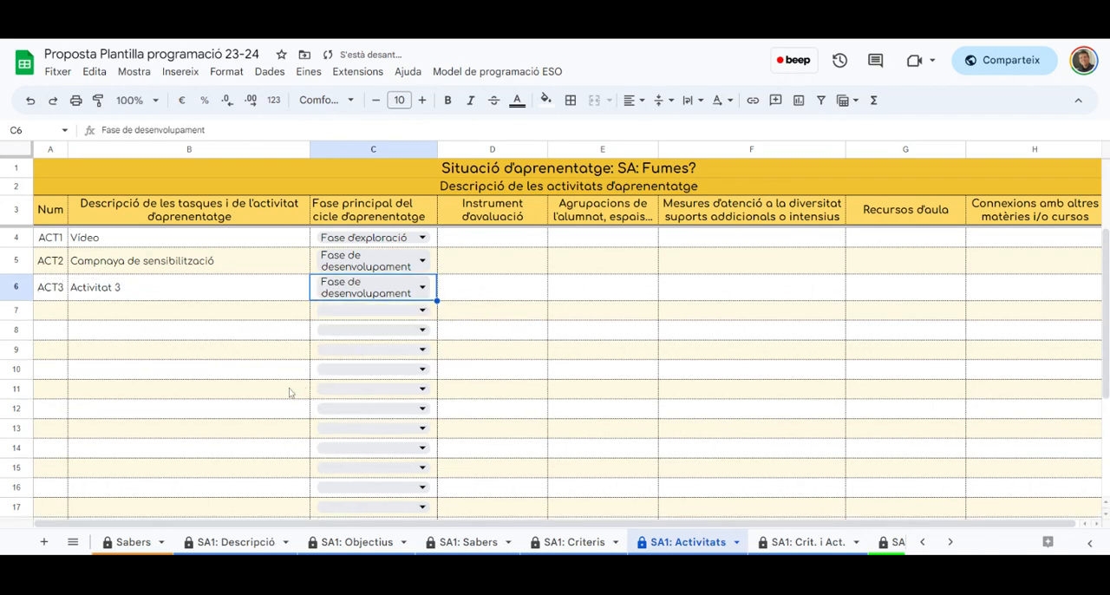
On the SA1: Crit. i Act. sheet, enter a weight of 1 for CA1 in ACT1, CA2 and CA3 in ACT2, and CA4 in ACT3
left_click(813, 542)
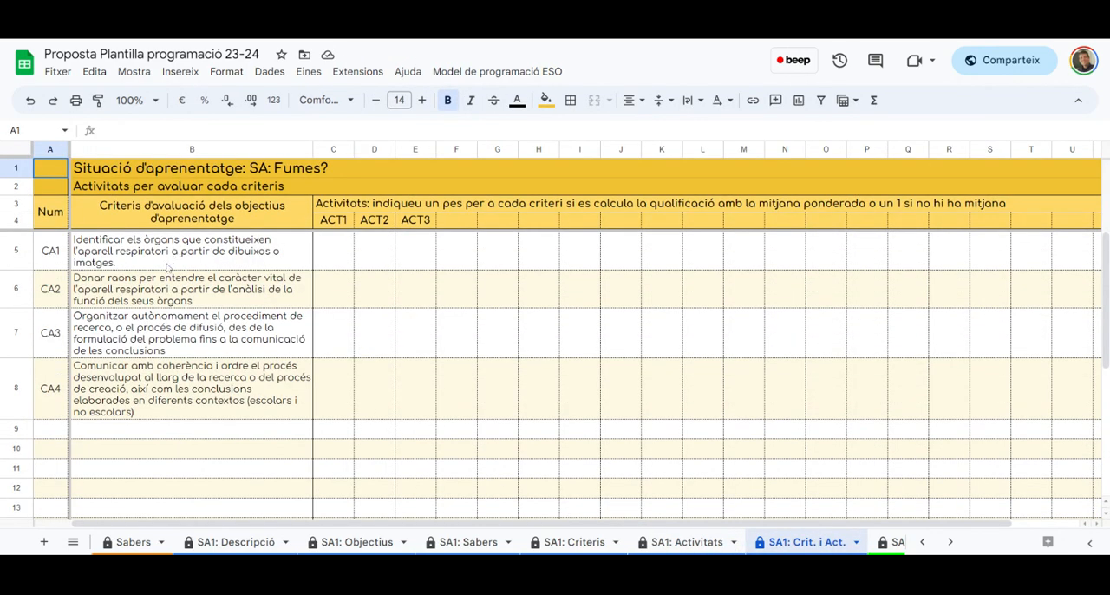
left_click(341, 257)
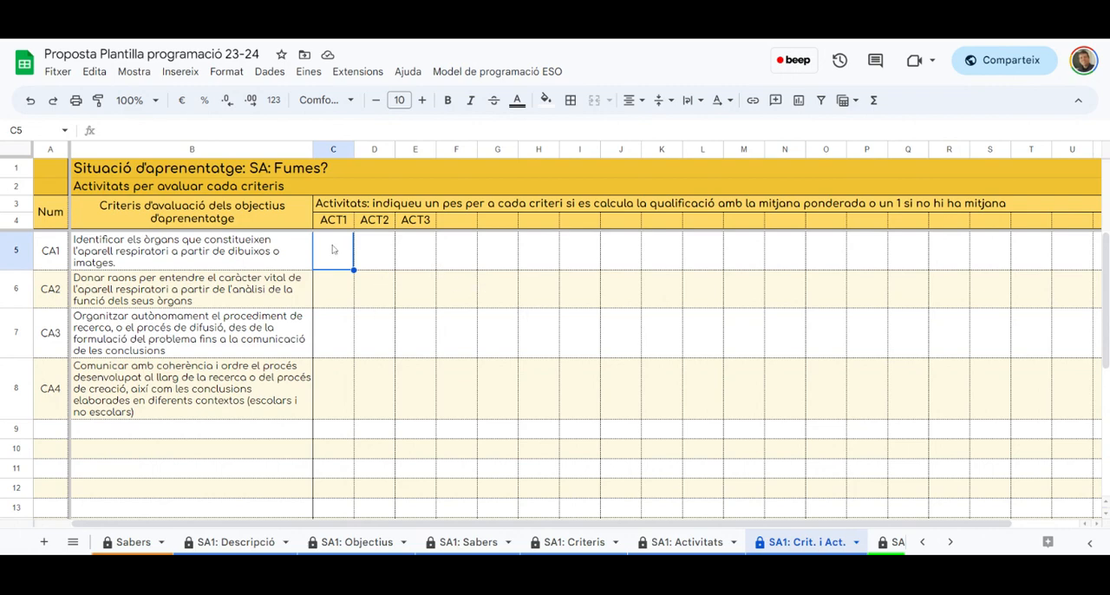
type("1")
key("Return")
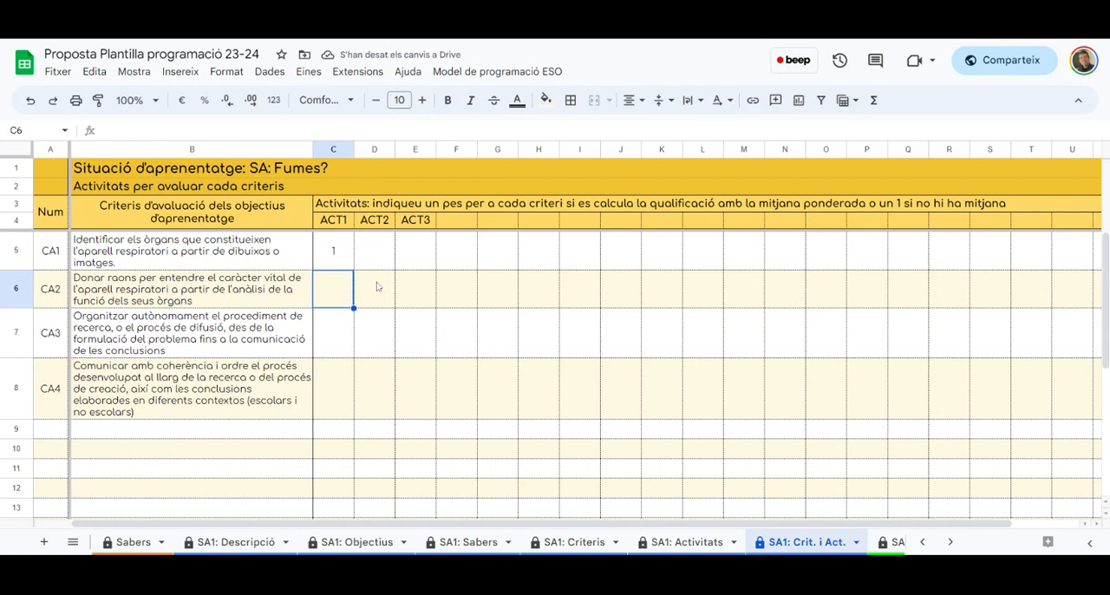
left_click(376, 288)
type("1")
key("Return")
type("1")
key("Return")
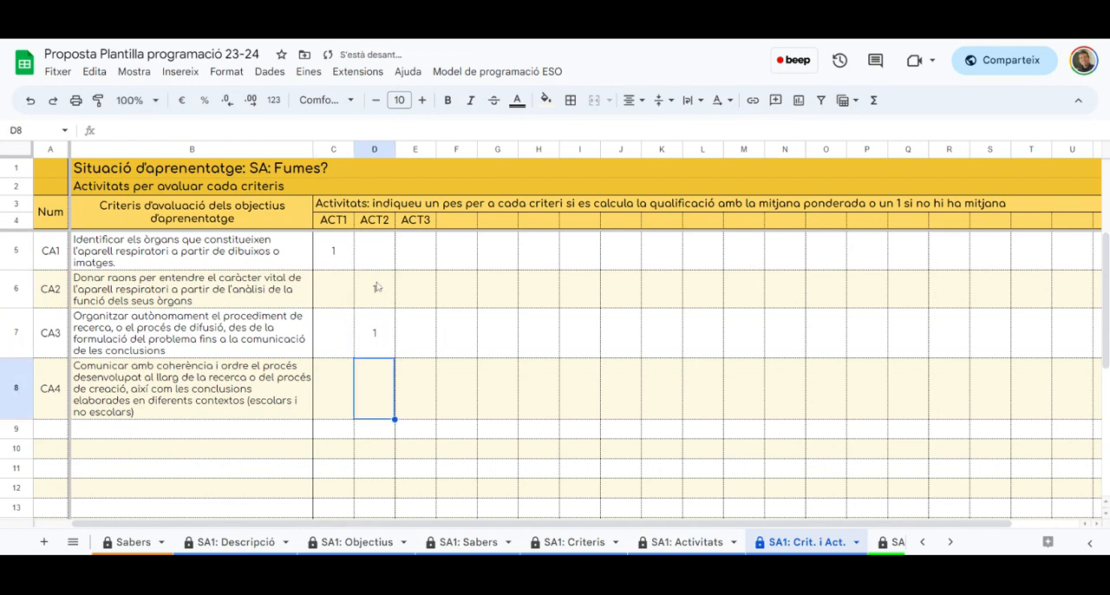
left_click(427, 399)
type("1")
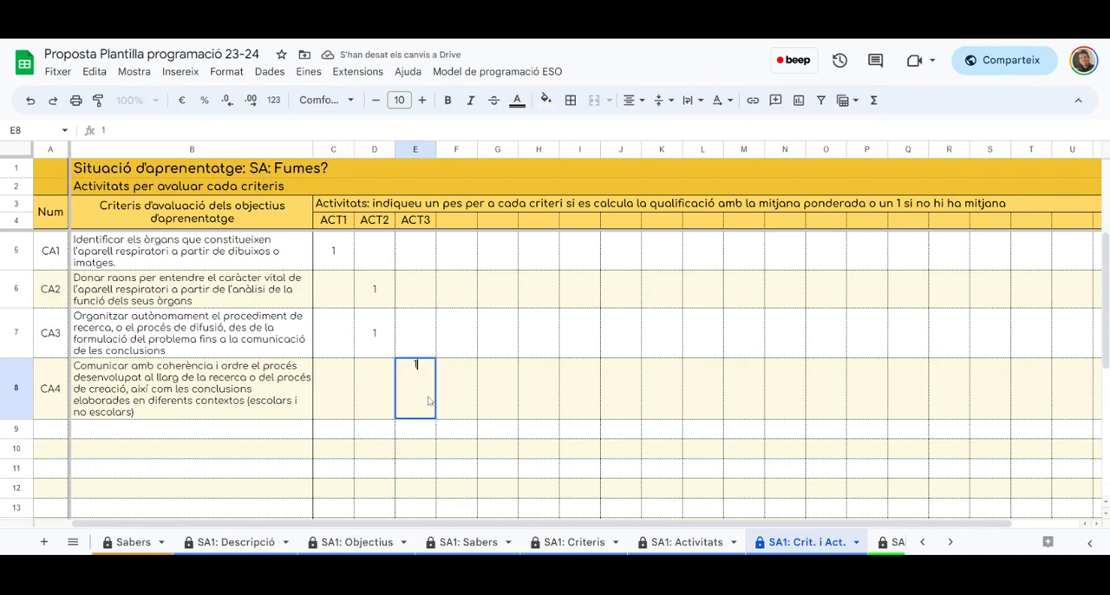
key("Return")
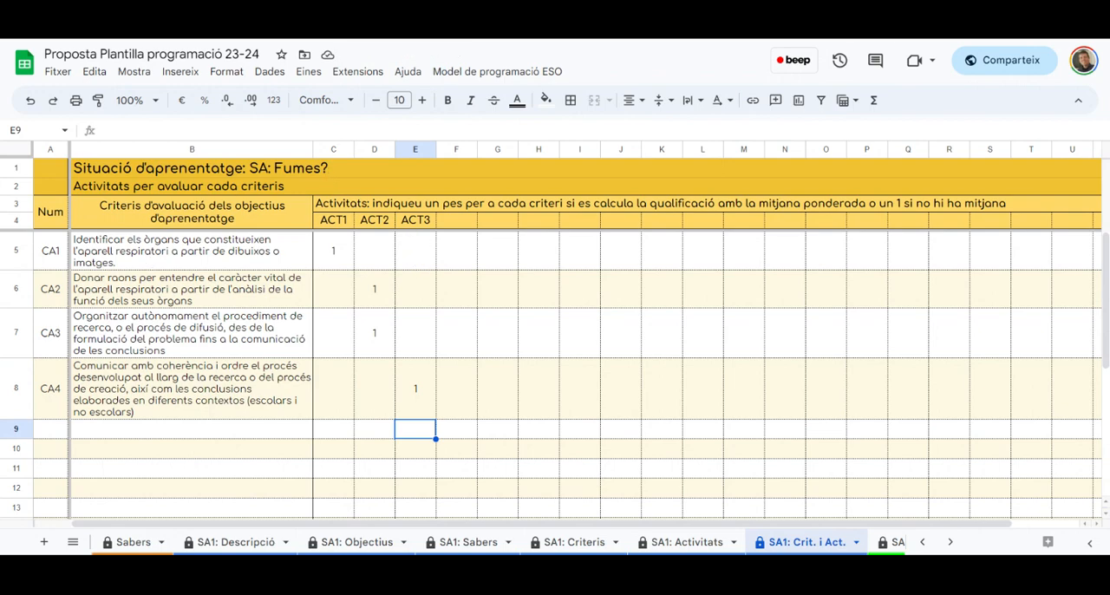
left_click_drag(151, 250, 152, 395)
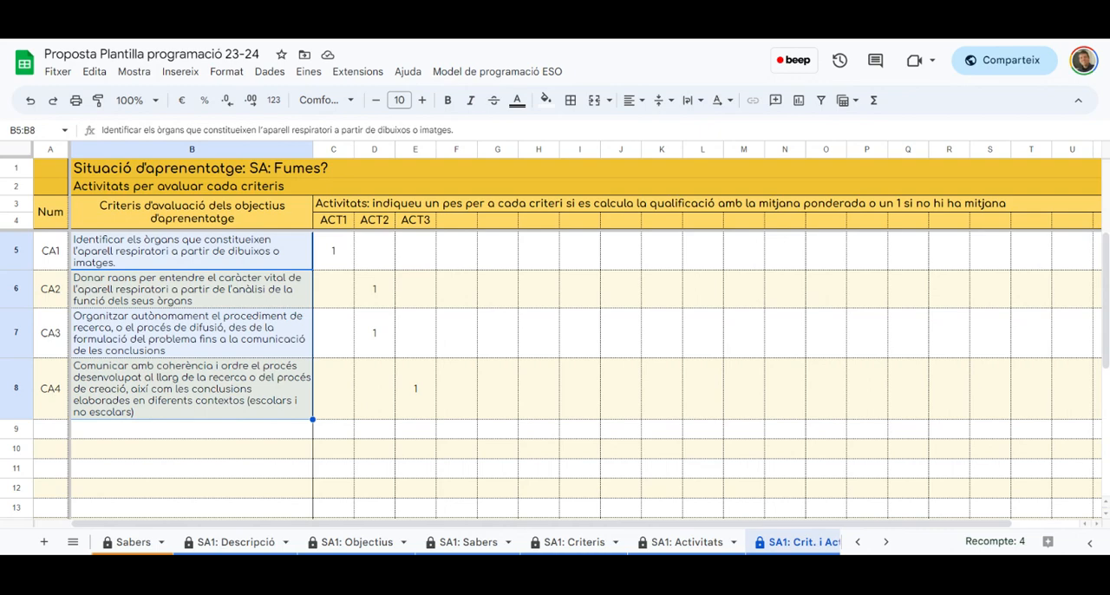
left_click(350, 264)
left_click(174, 285)
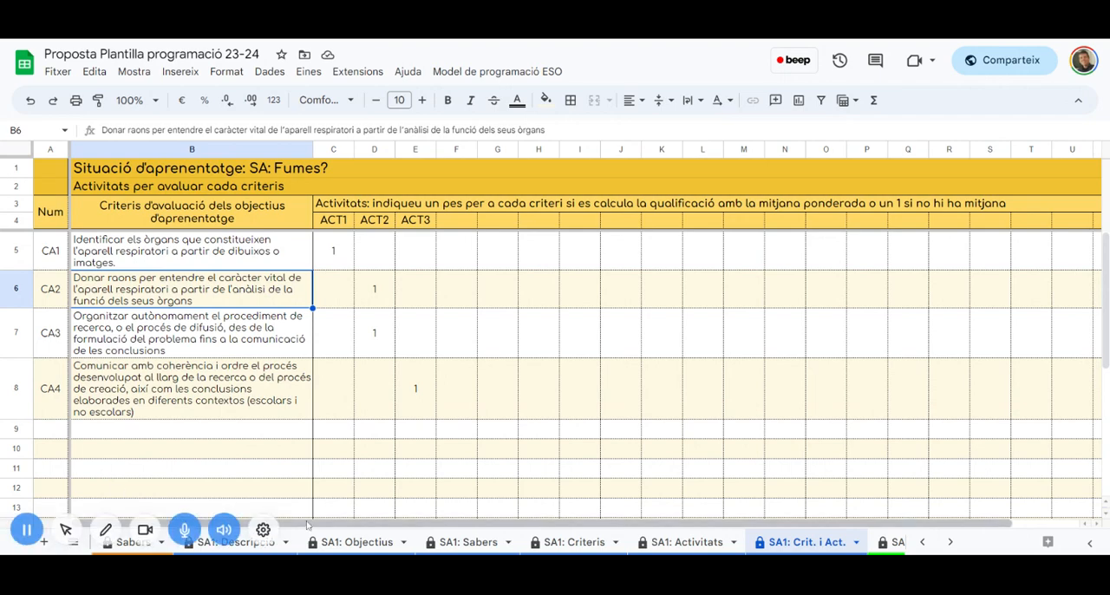
Open the Gràfic Competències sheet, set its Matèria to BiG and inspect the formula in the first SA1 cell
left_click(498, 72)
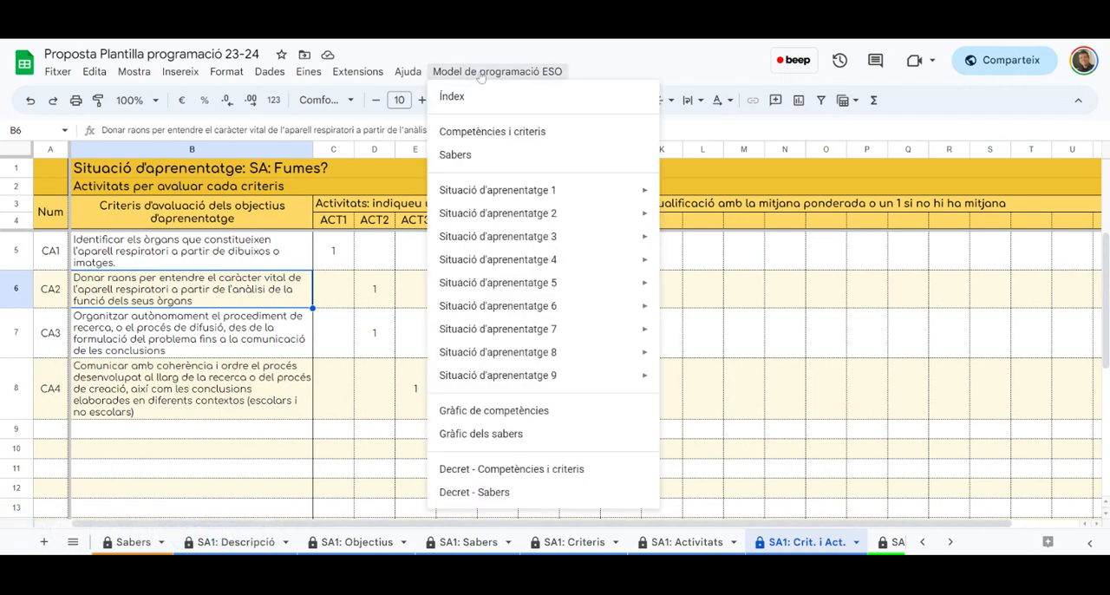
left_click(530, 411)
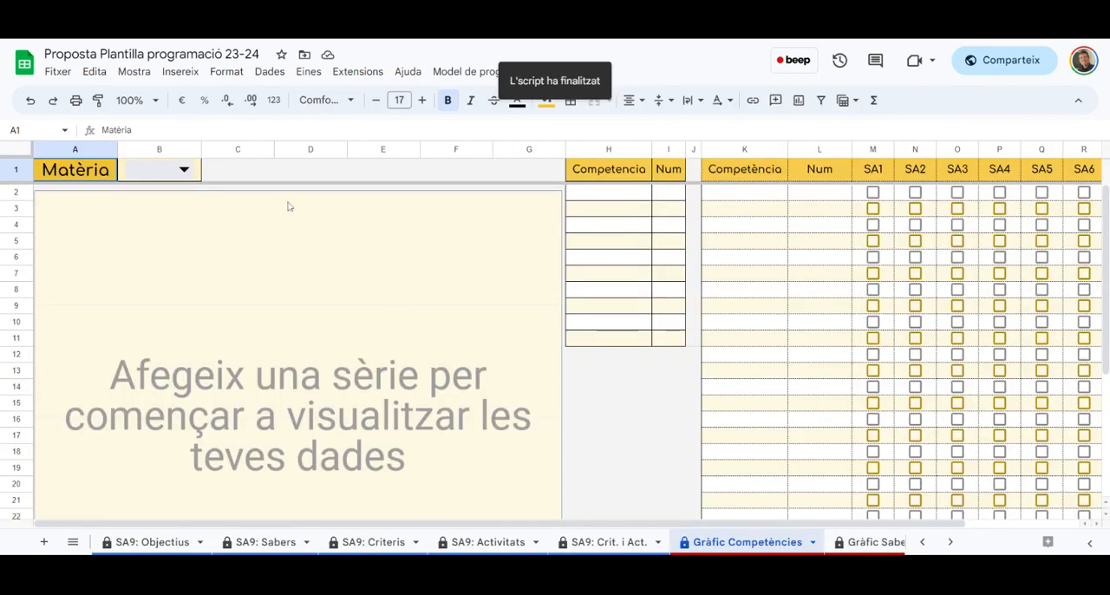
left_click(184, 170)
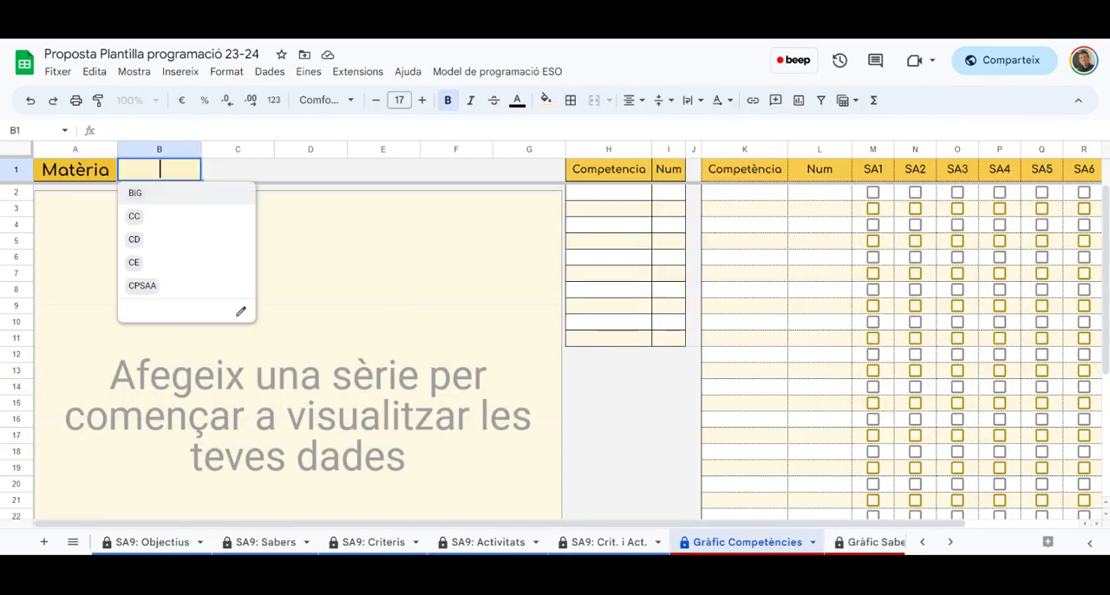
left_click(145, 195)
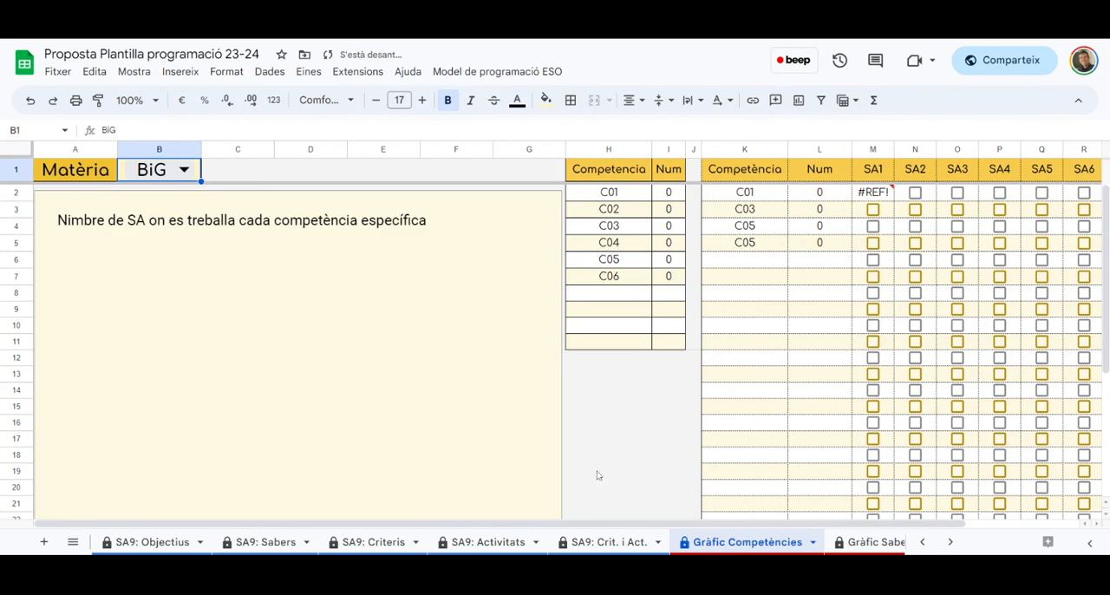
scroll(597, 471, "down", 3)
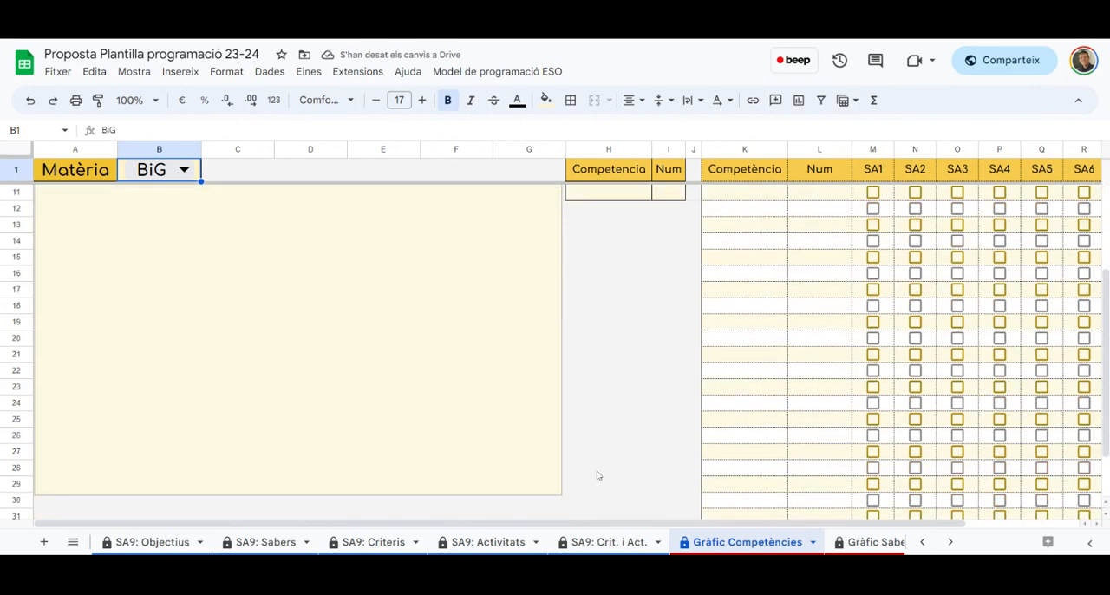
left_click(871, 194)
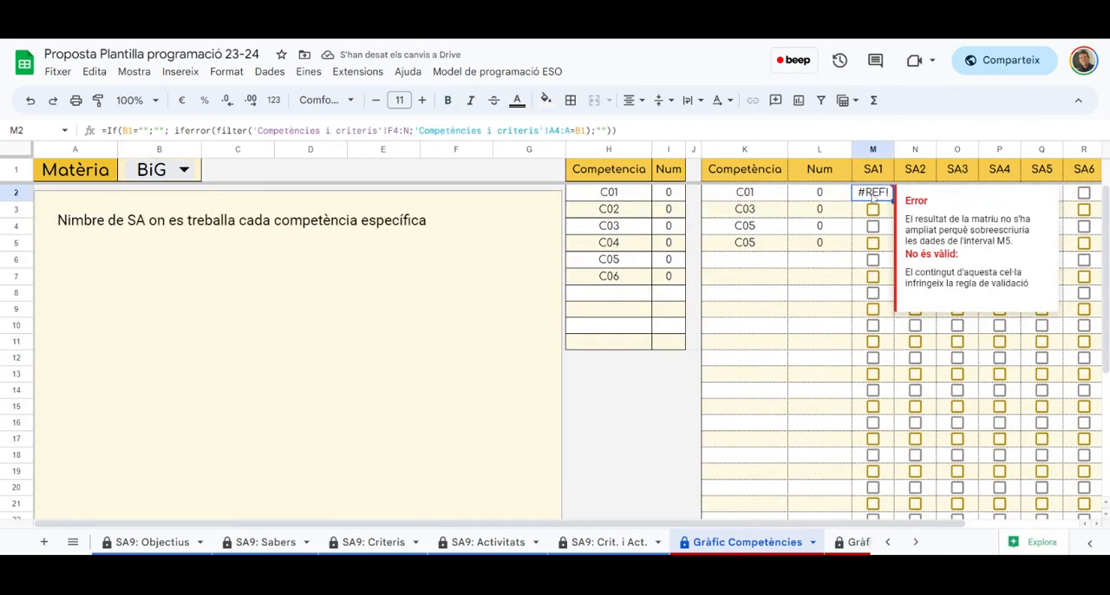
left_click(503, 317)
Open the Gràfic Sabers sheet, set its Matèria to BiG and review how often each block of sabers is worked on
left_click(511, 73)
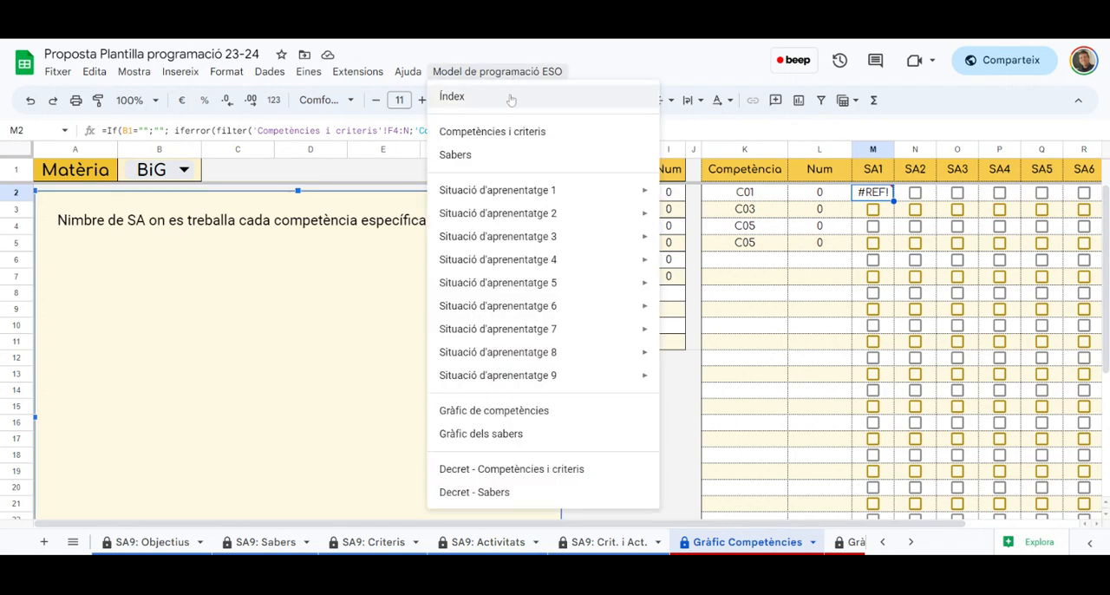
left_click(532, 434)
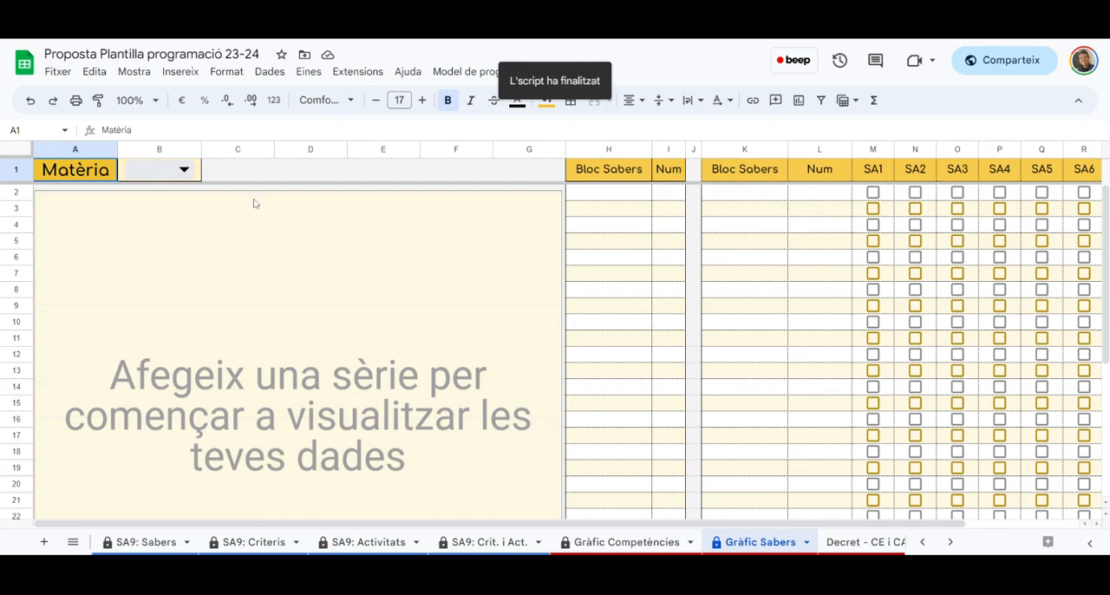
left_click(184, 170)
left_click(137, 193)
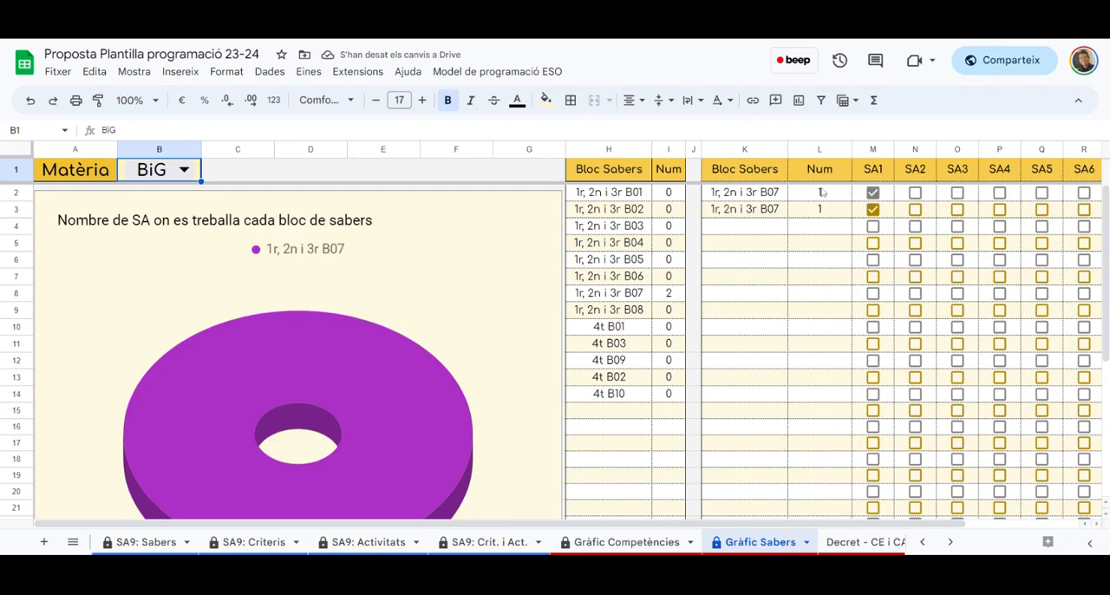
scroll(535, 321, "down", 3)
scroll(535, 320, "up", 3)
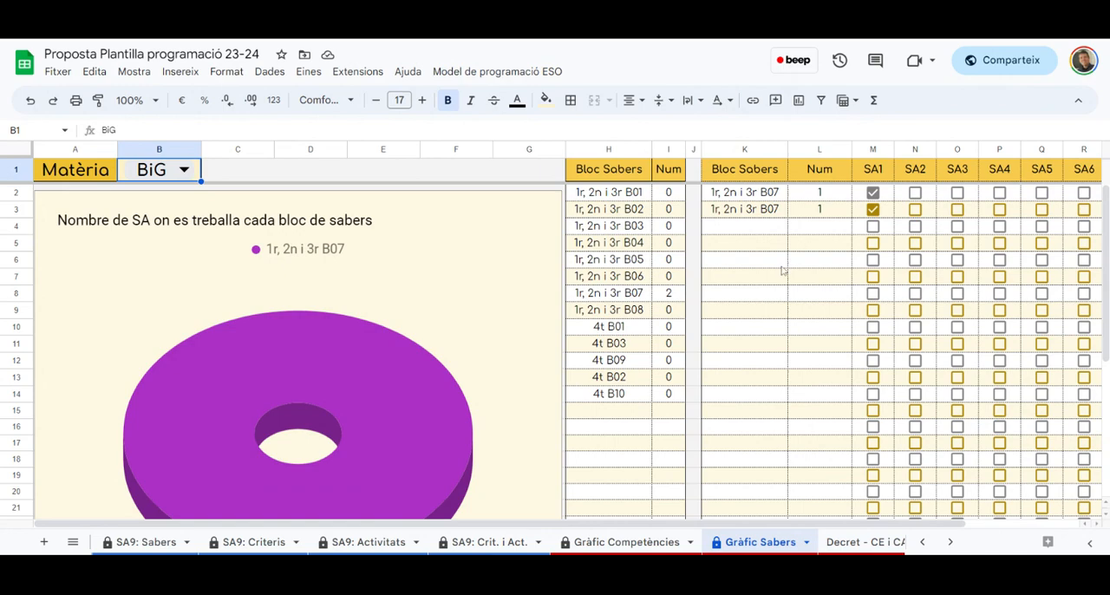
left_click_drag(646, 192, 642, 397)
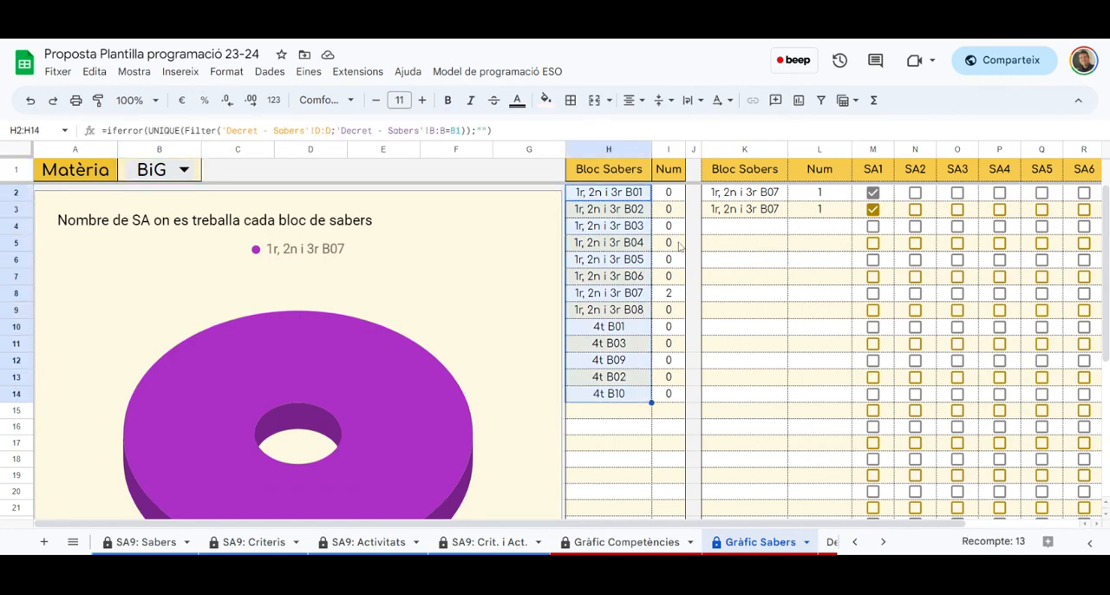
left_click(673, 298)
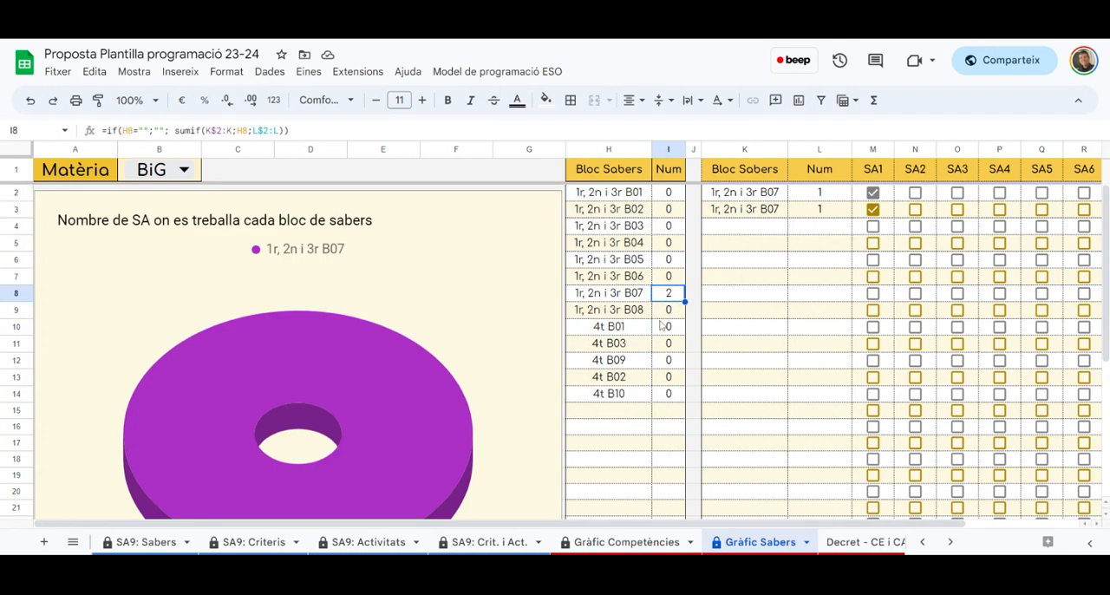
left_click_drag(673, 328, 674, 396)
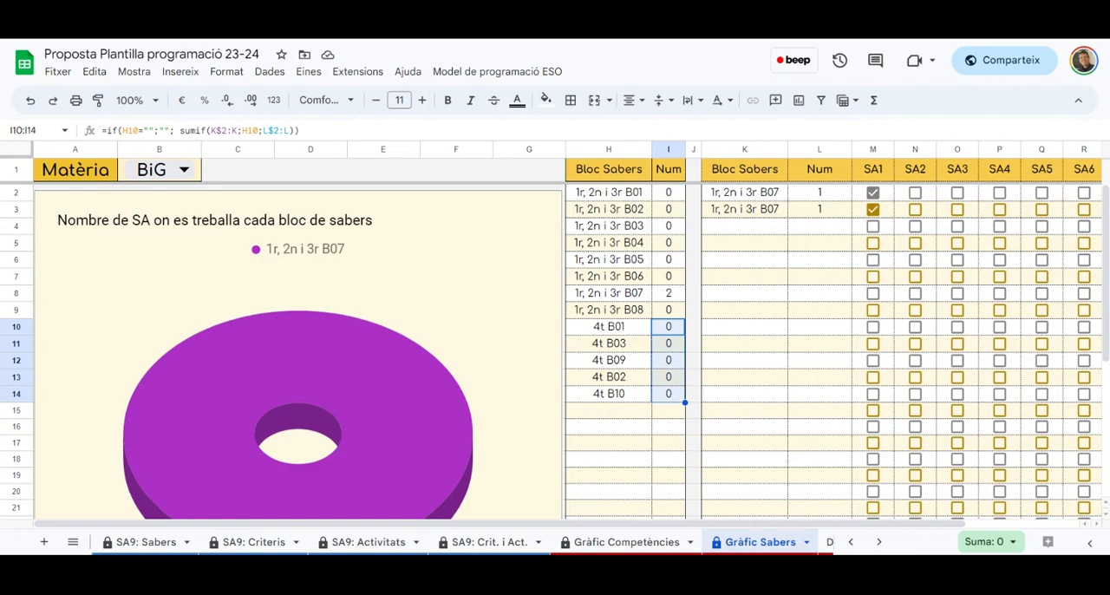
Go back to the Competències i criteris and Sabers sheets and review the entries assigned to the learning situations
left_click(849, 542)
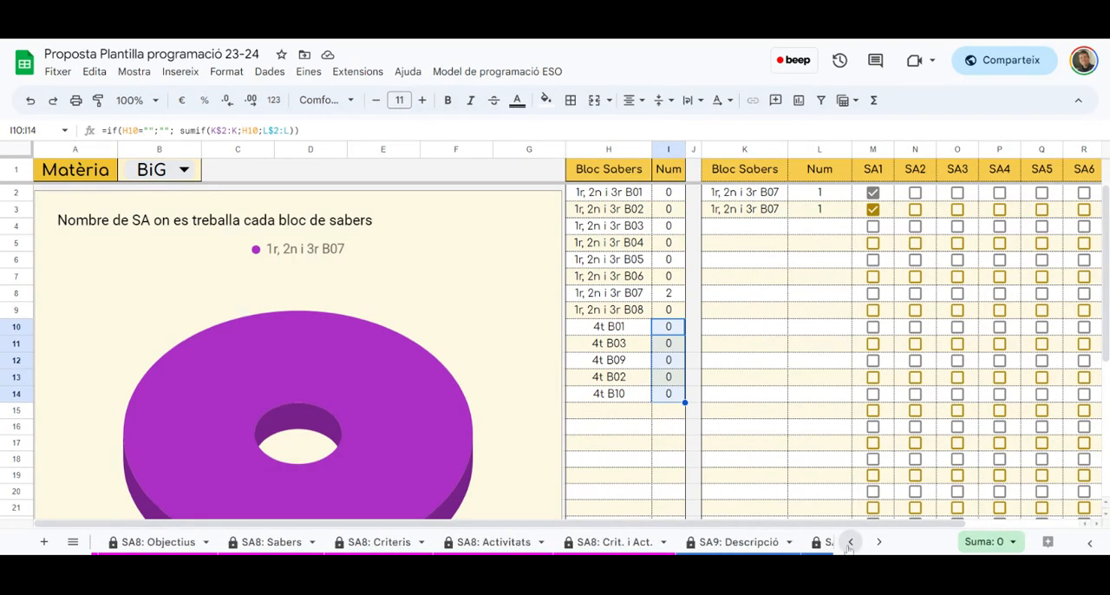
left_click(850, 542)
left_click(850, 542)
left_click(850, 541)
left_click(850, 542)
left_click(850, 542)
left_click(850, 542)
left_click(849, 542)
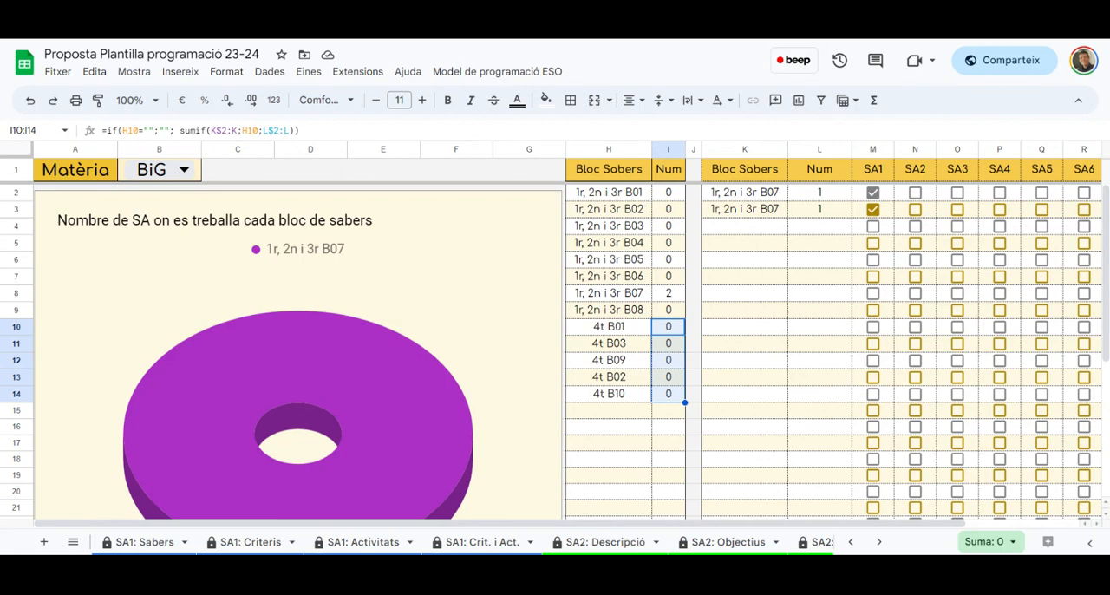
scroll(358, 549, "left", 4)
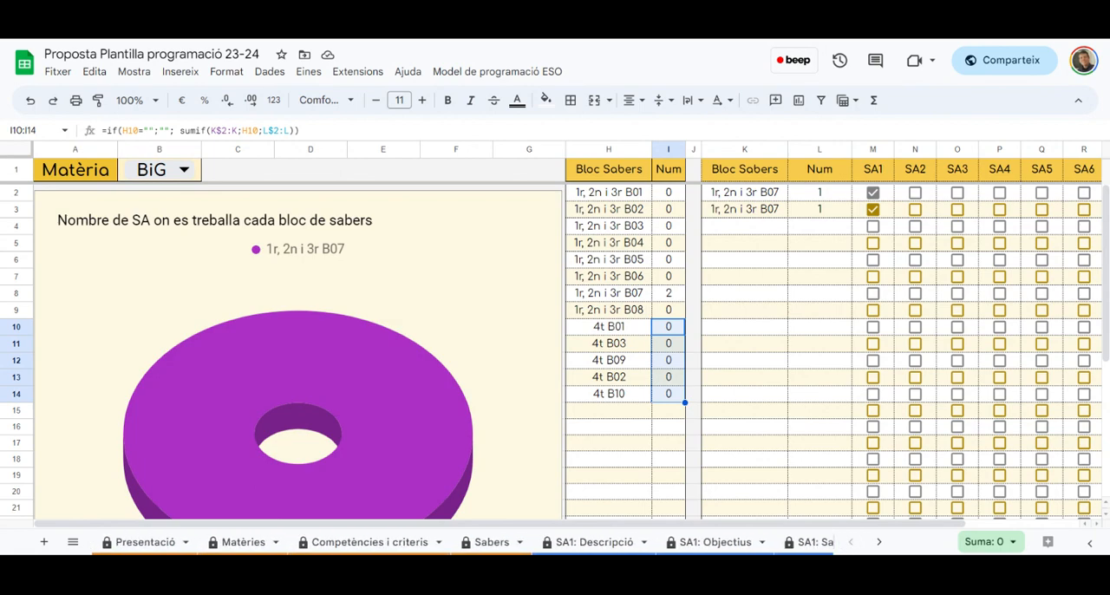
left_click(358, 542)
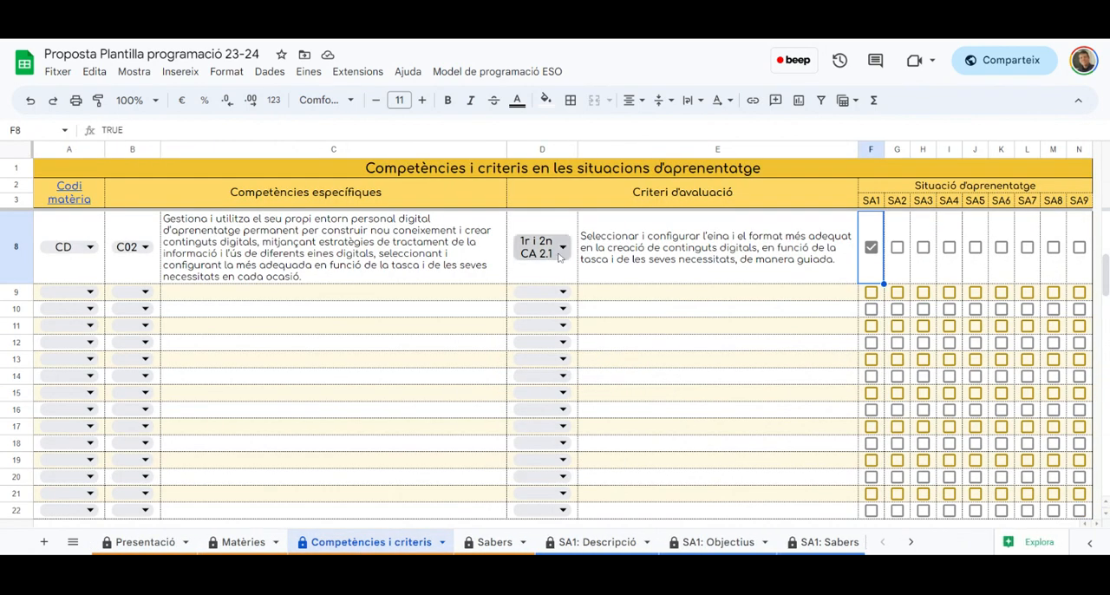
left_click(492, 542)
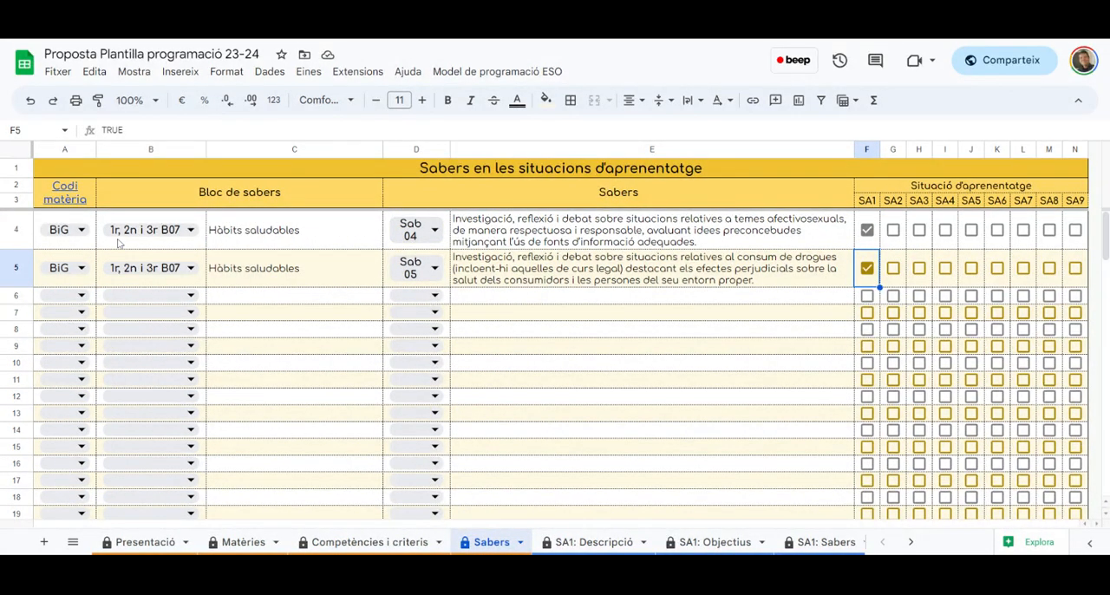
Open the Decret - CE i CA sheet with the decree's competences and evaluation criteria
left_click(911, 542)
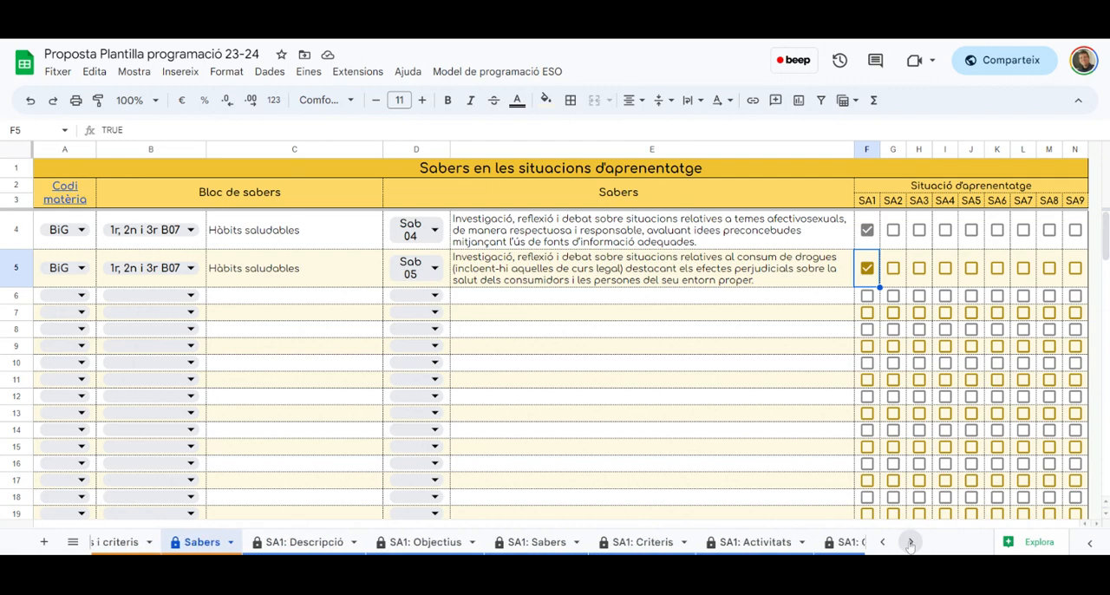
left_click(453, 72)
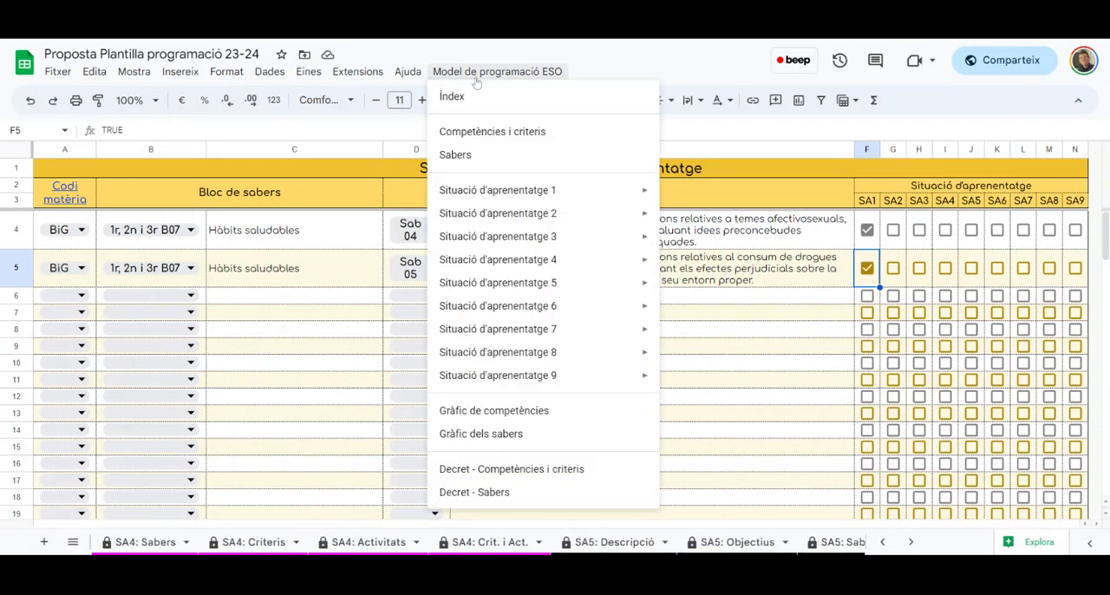
left_click(539, 469)
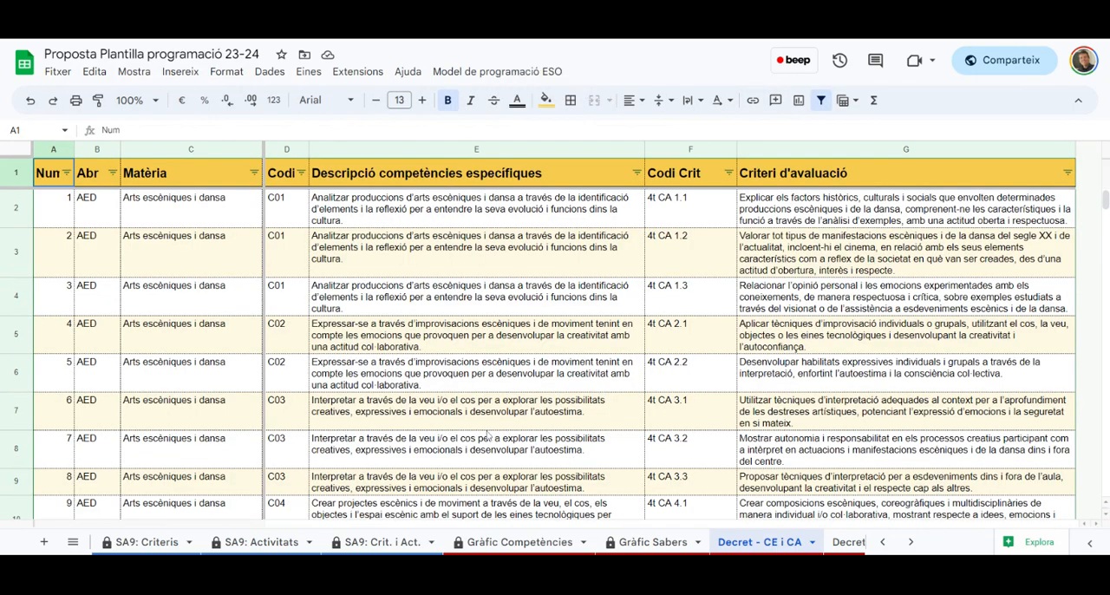
Try to filter the Matèria column of the decree's criteria by value, selecting only Biologia i Geologia
left_click(254, 174)
left_click(156, 351)
scroll(156, 433, "down", 3)
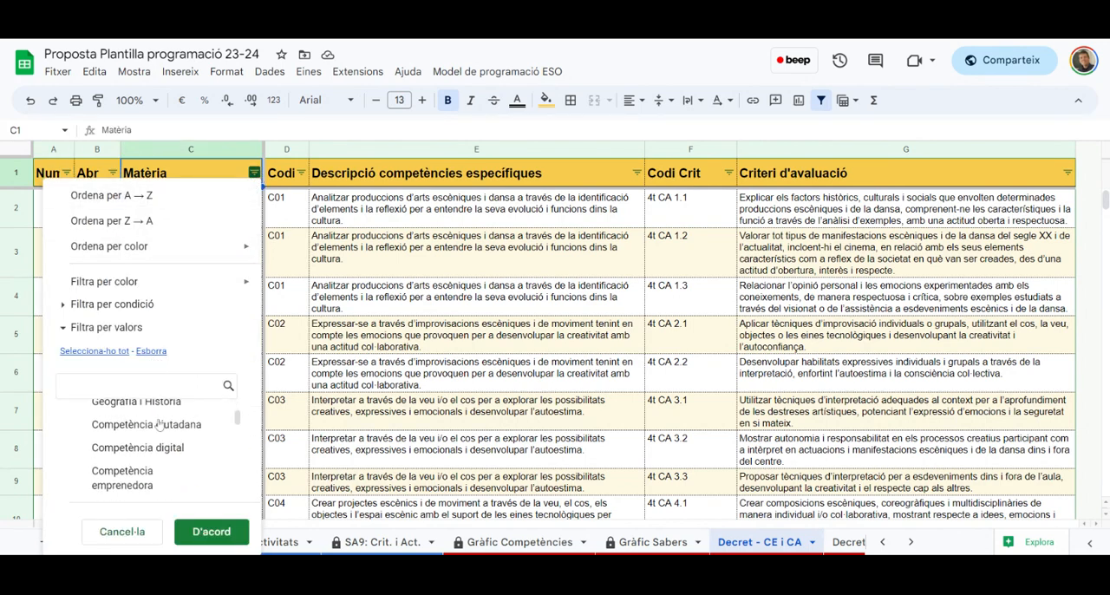
scroll(156, 433, "up", 3)
left_click(154, 437)
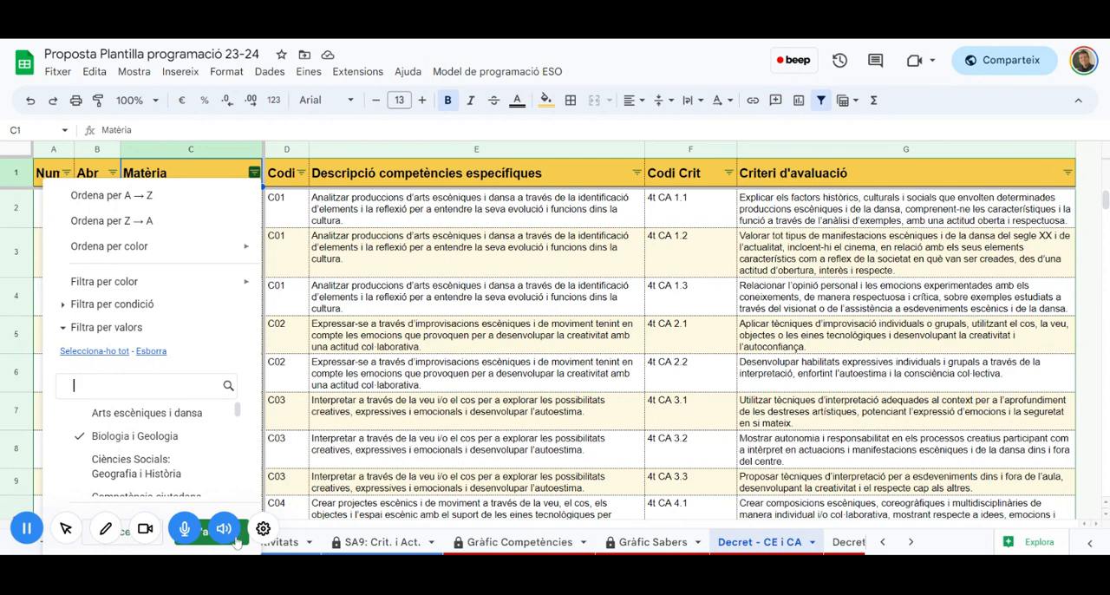
left_click(235, 539)
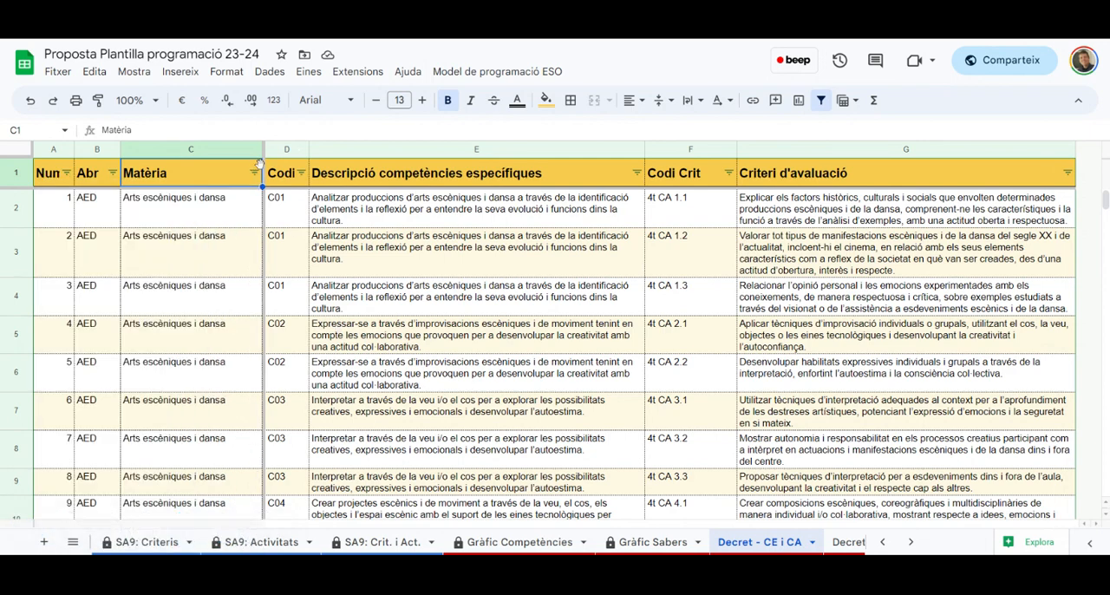
left_click(254, 172)
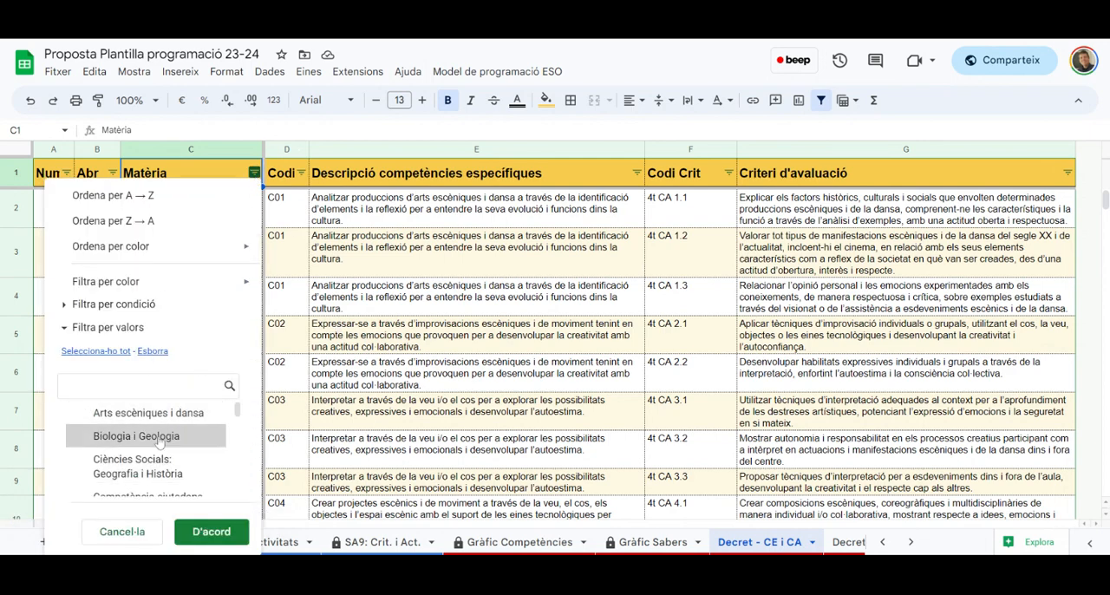
left_click(217, 531)
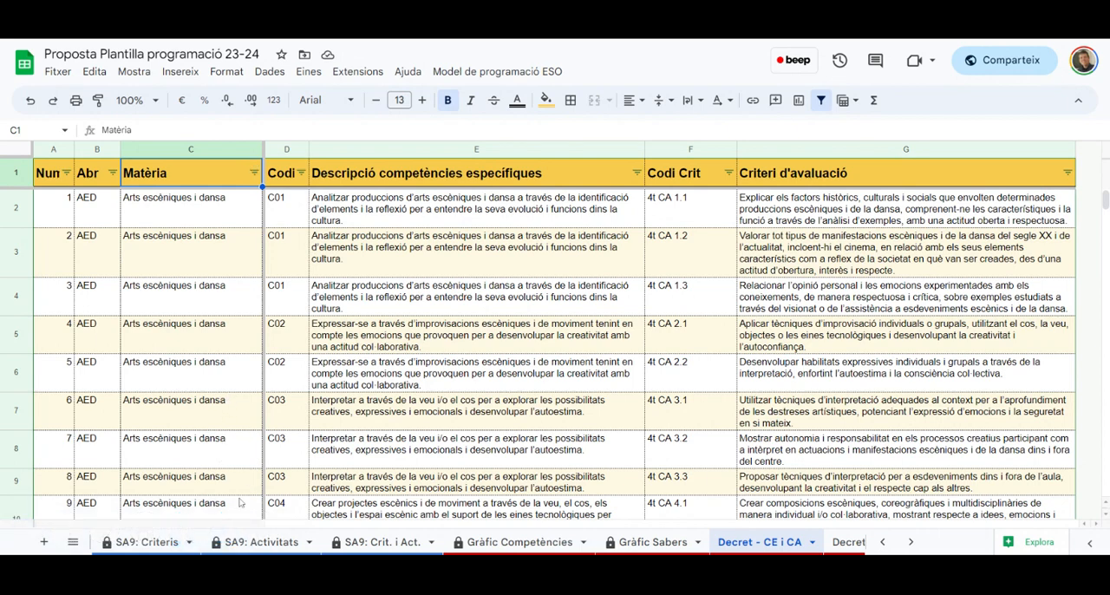
left_click(253, 172)
left_click(152, 350)
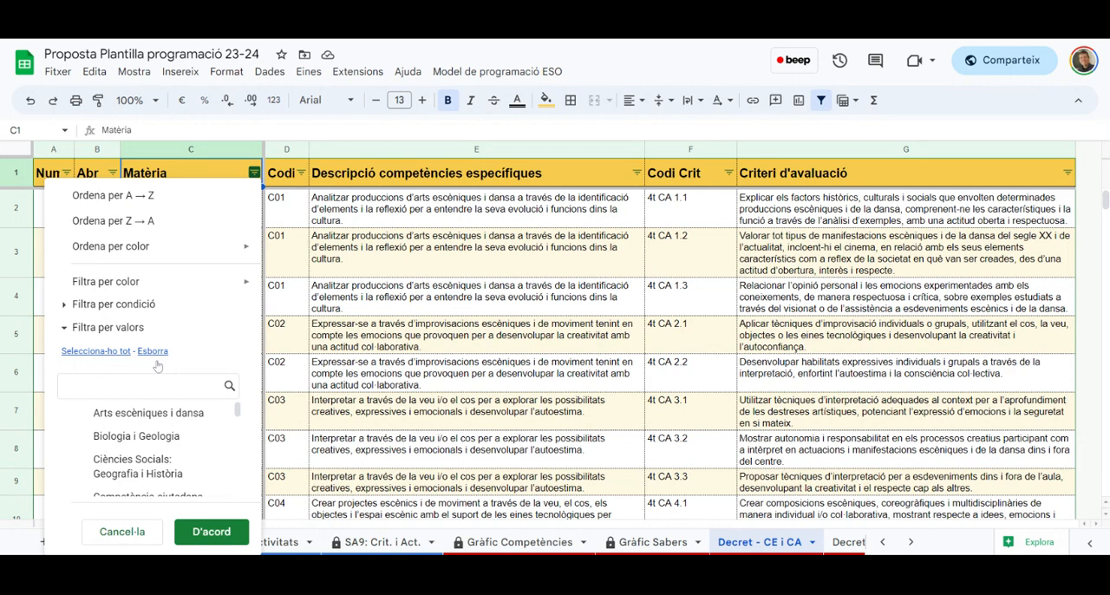
left_click(136, 436)
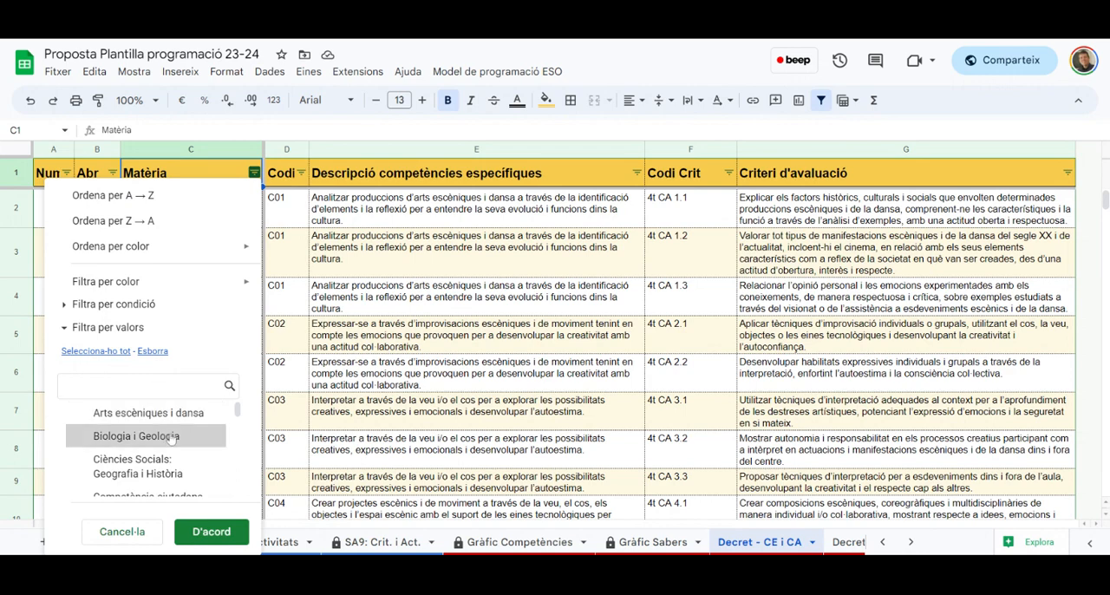
left_click(223, 527)
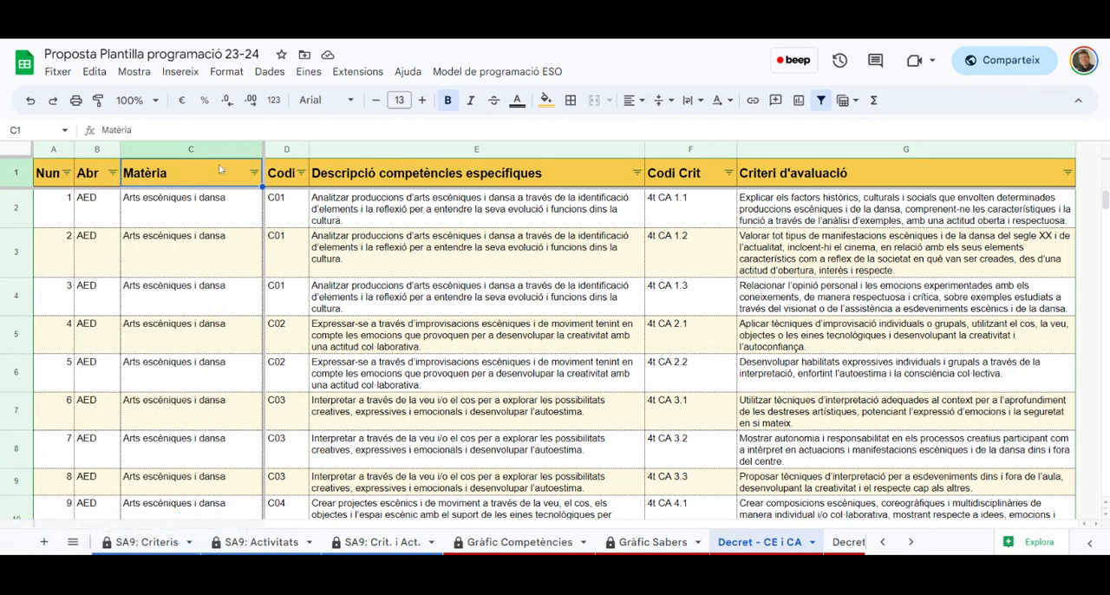
Filter the Abr column to BiG only and look through the filtered competences and evaluation criteria
left_click(113, 173)
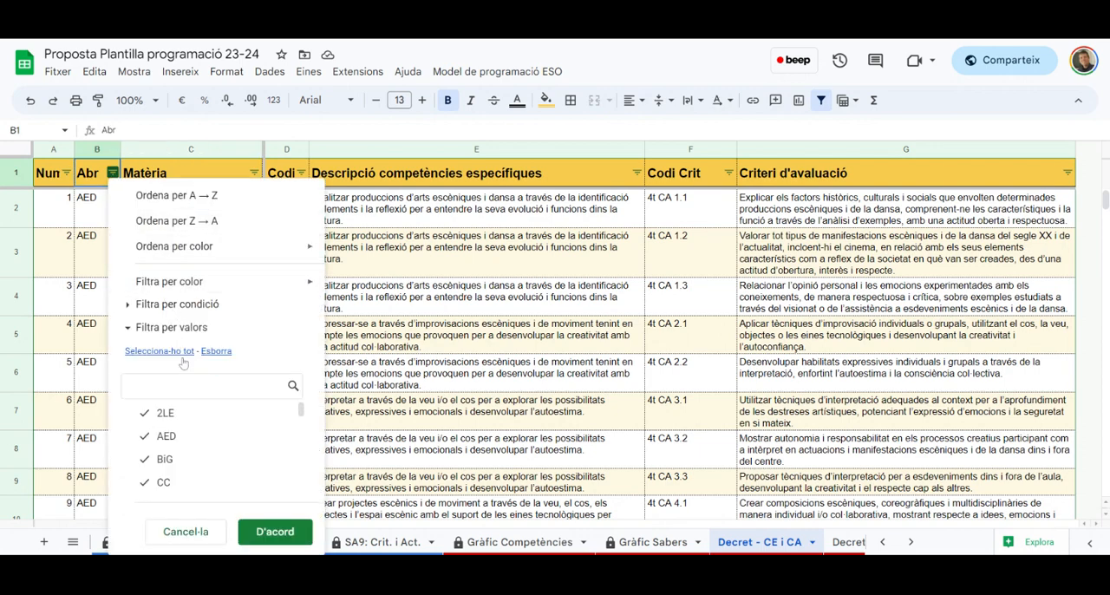
left_click(217, 352)
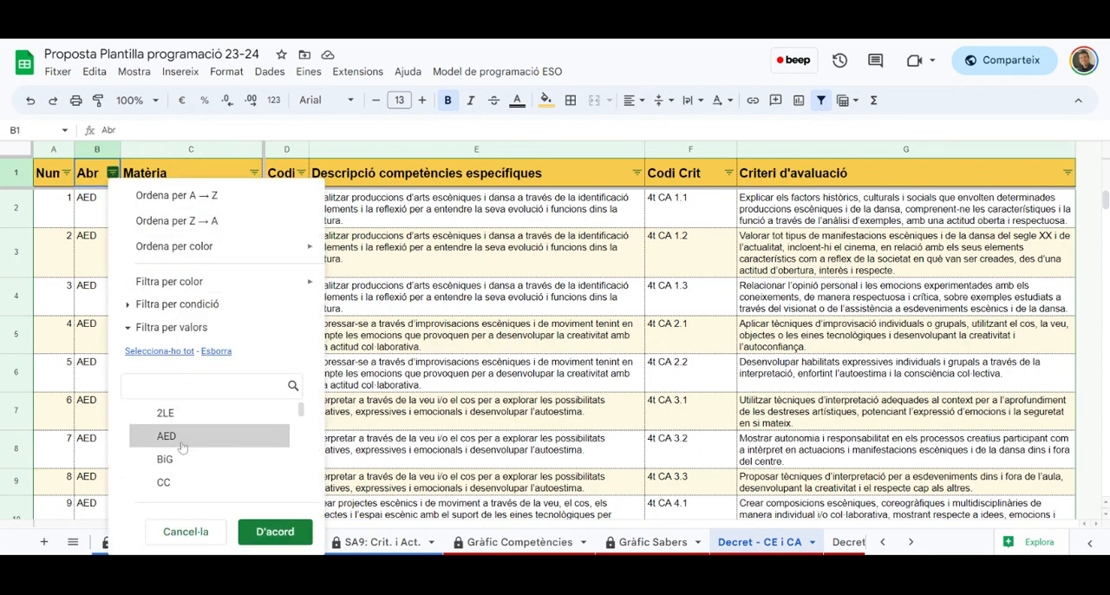
left_click(177, 460)
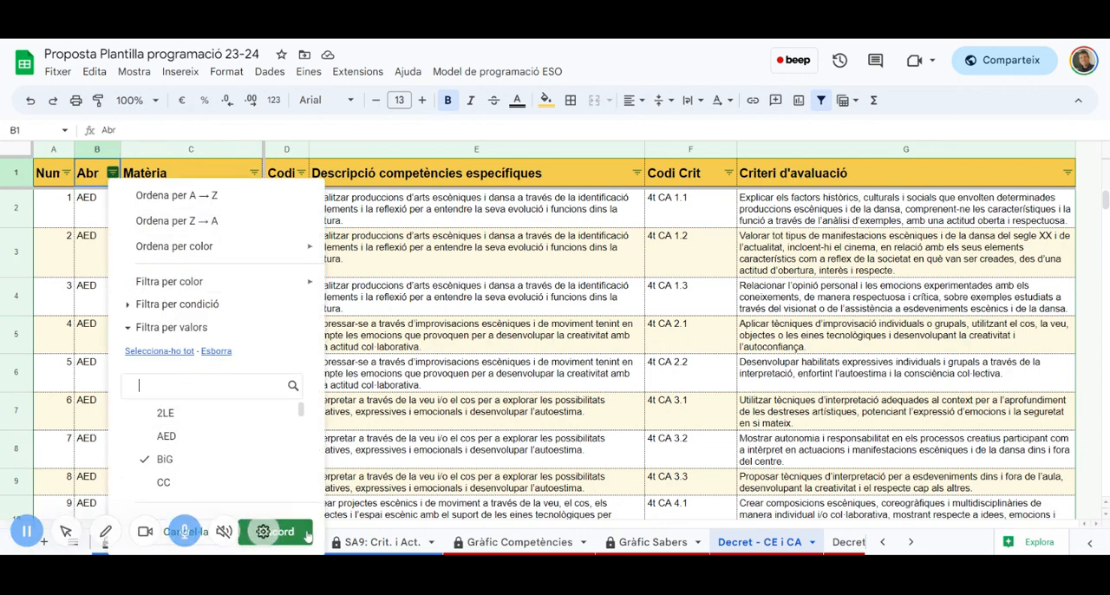
left_click(274, 531)
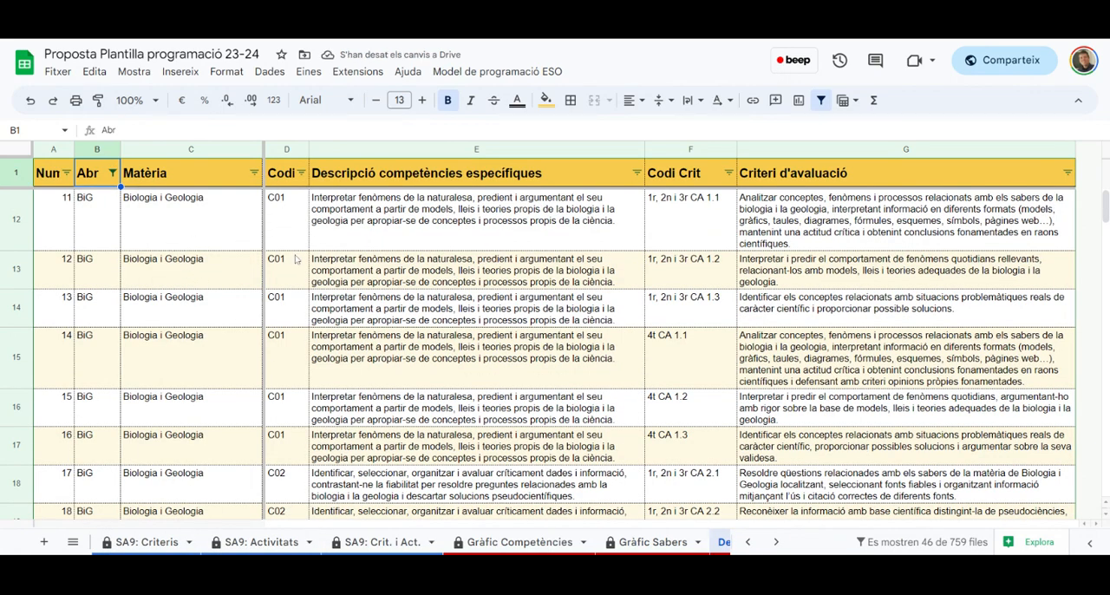
scroll(696, 258, "down", 4)
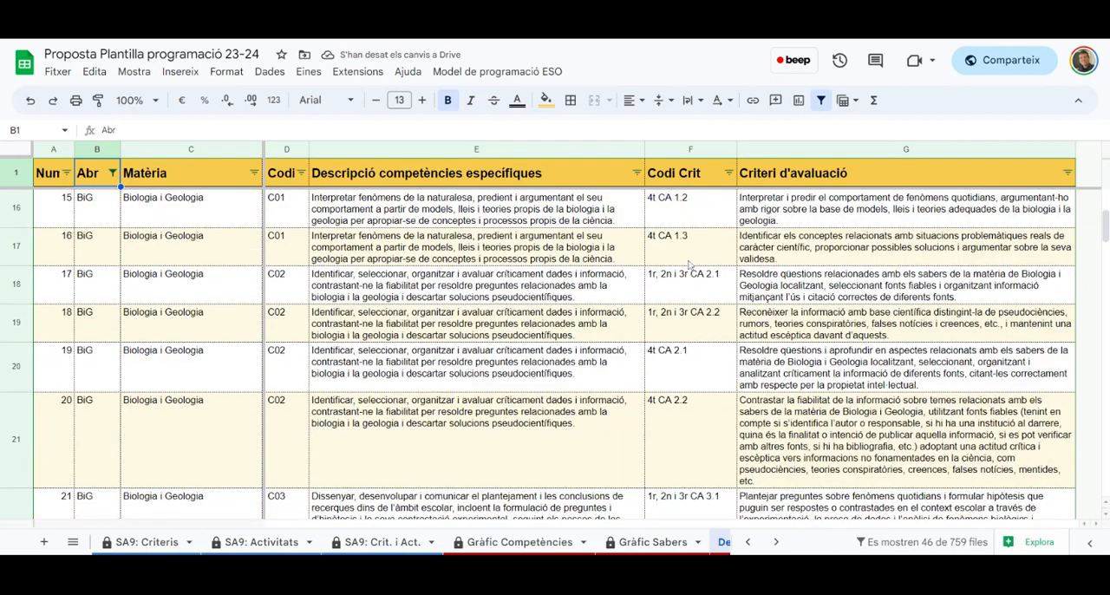
scroll(690, 266, "up", 4)
scroll(690, 267, "down", 4)
scroll(690, 266, "up", 4)
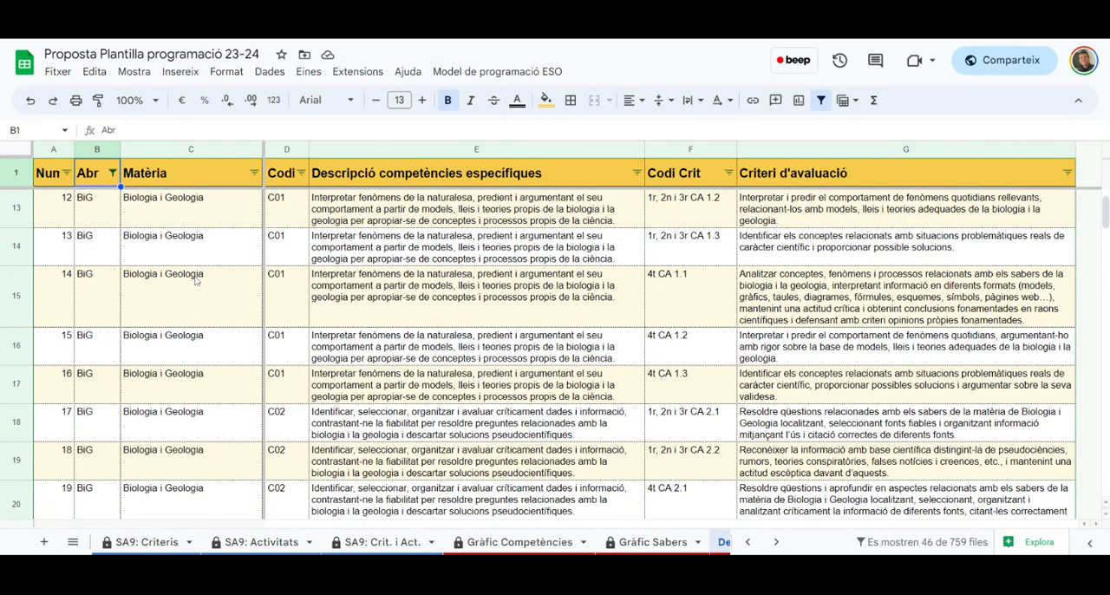
On the Decret - Sabers sheet, create a filter and show only Biologia i Geologia in the Matèria column
left_click(651, 542)
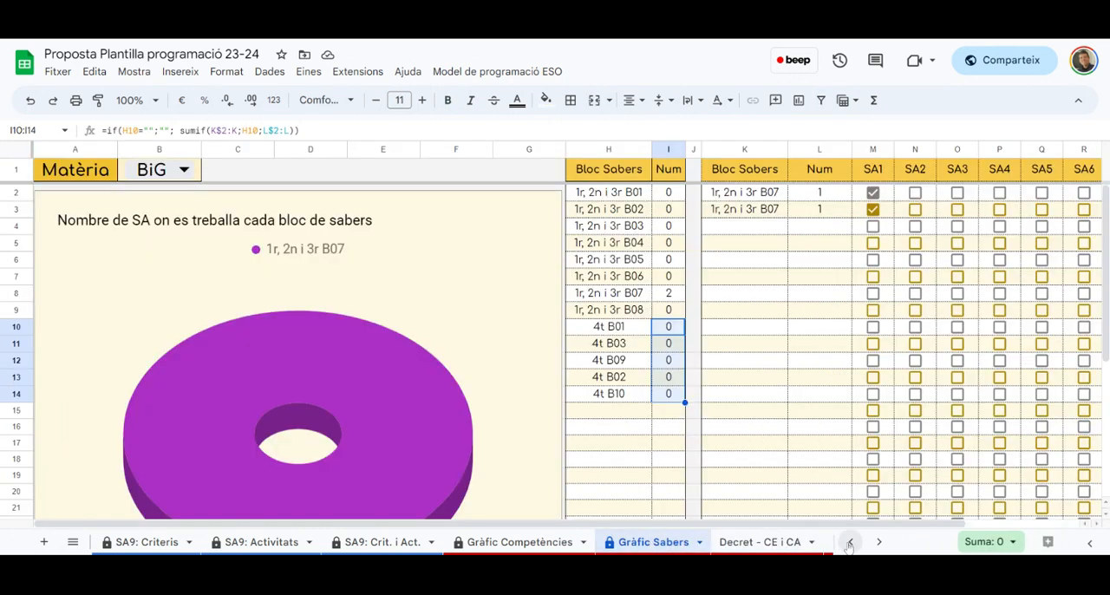
left_click(879, 541)
left_click(768, 541)
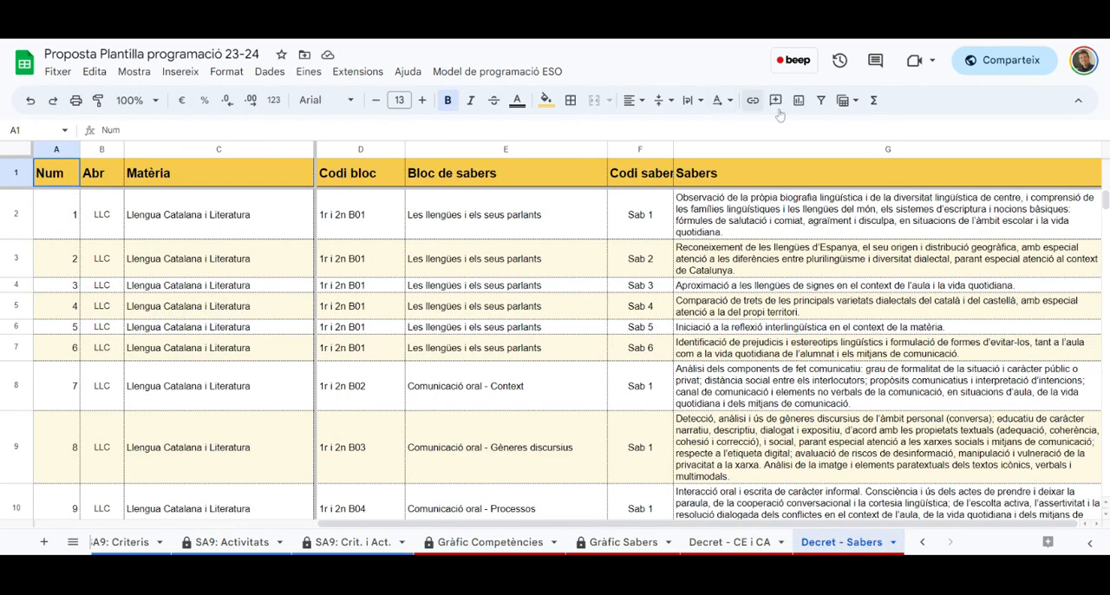
left_click(821, 101)
left_click(147, 179)
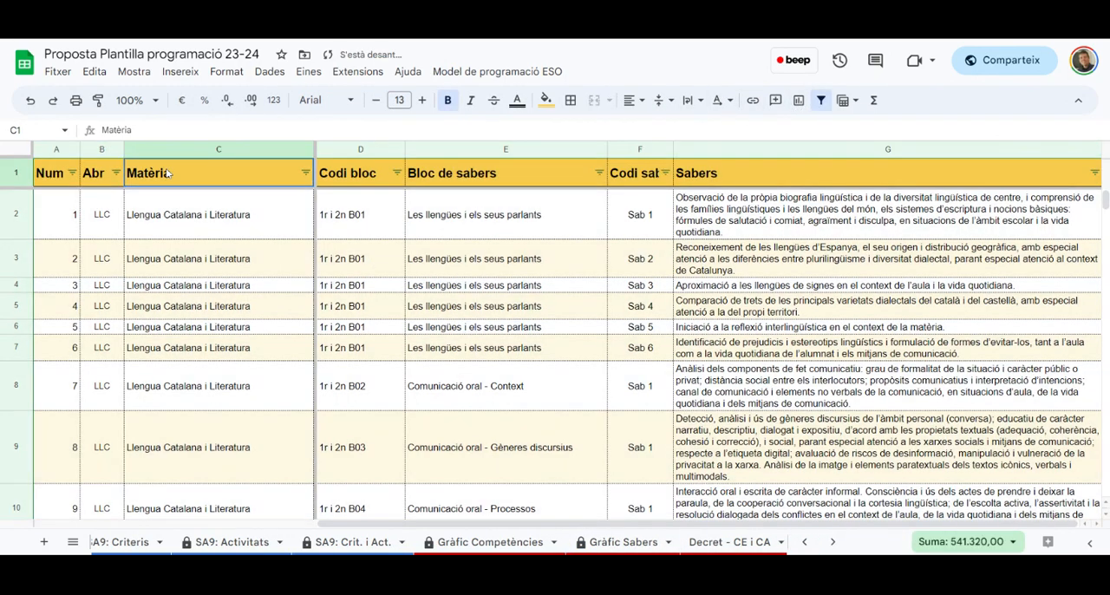
left_click(305, 173)
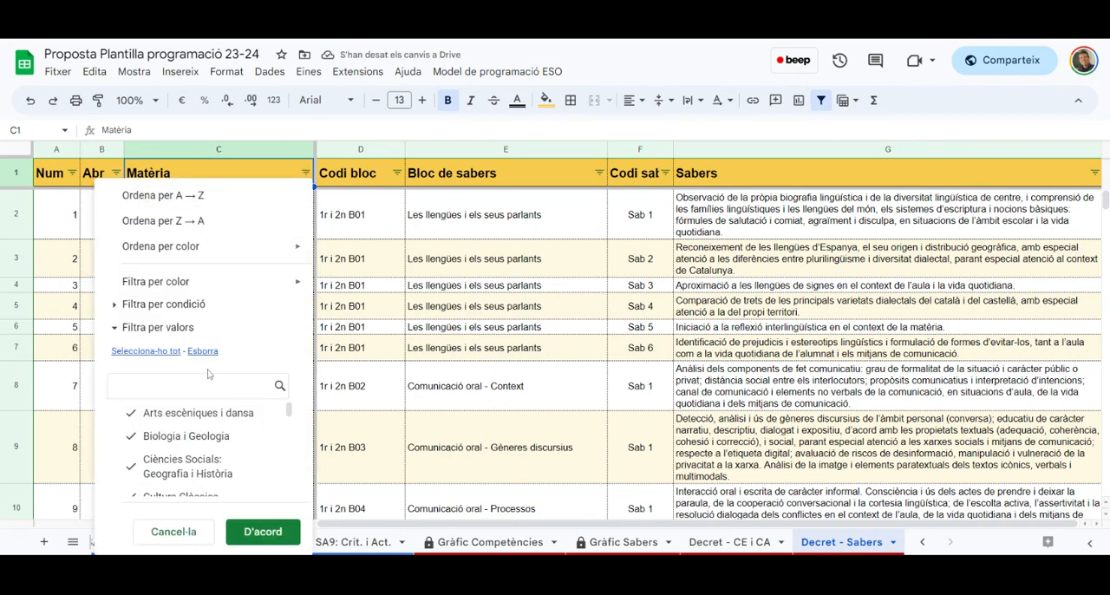
left_click(208, 435)
left_click(262, 530)
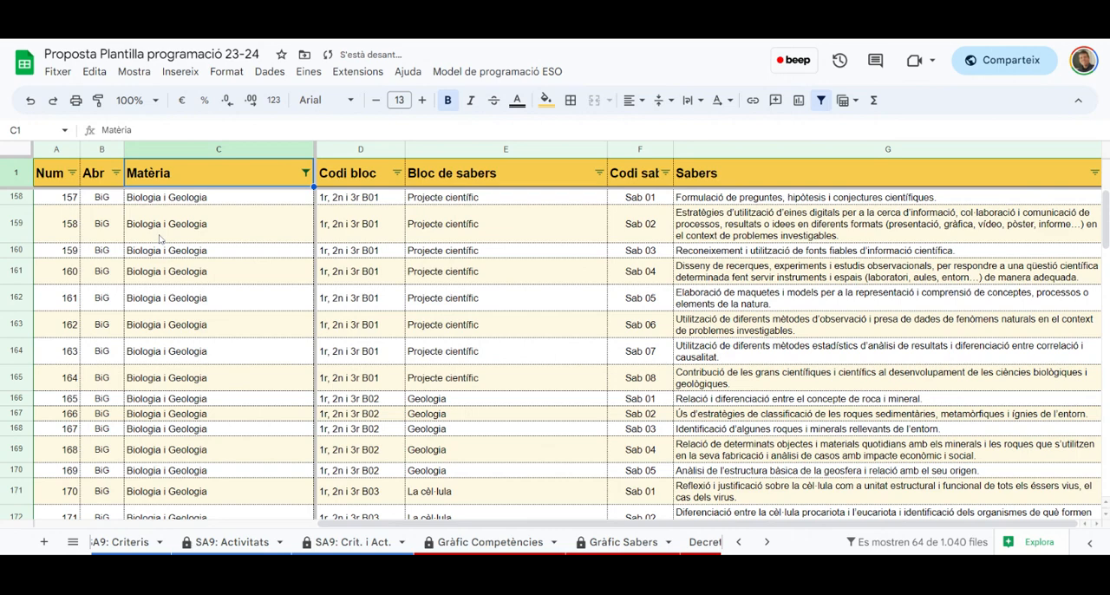
Examine the filtered Biologia i Geologia sabers, comparing the block names, block codes and saber codes from Projecte científic onwards
left_click_drag(469, 199, 480, 386)
left_click_drag(668, 205, 641, 378)
scroll(570, 363, "down", 2)
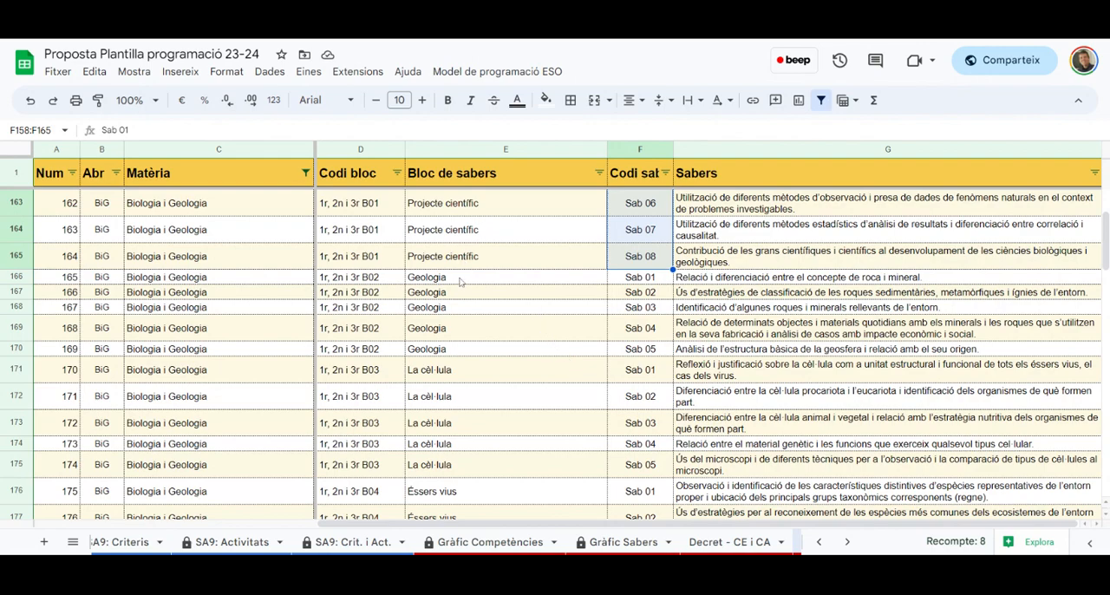
left_click_drag(455, 283, 486, 347)
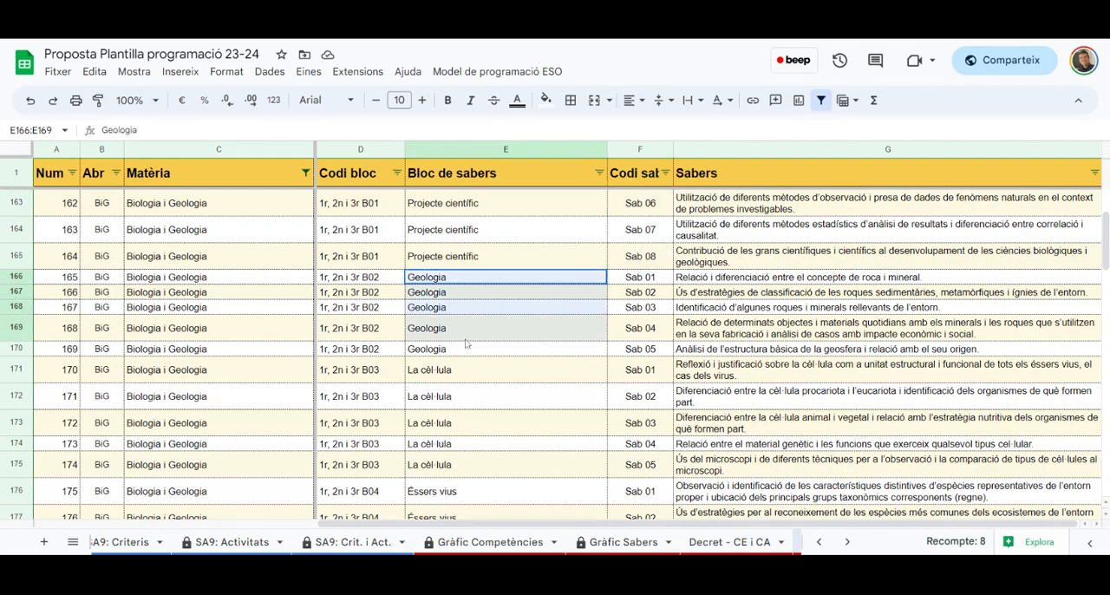
left_click(427, 380)
scroll(446, 381, "down", 2)
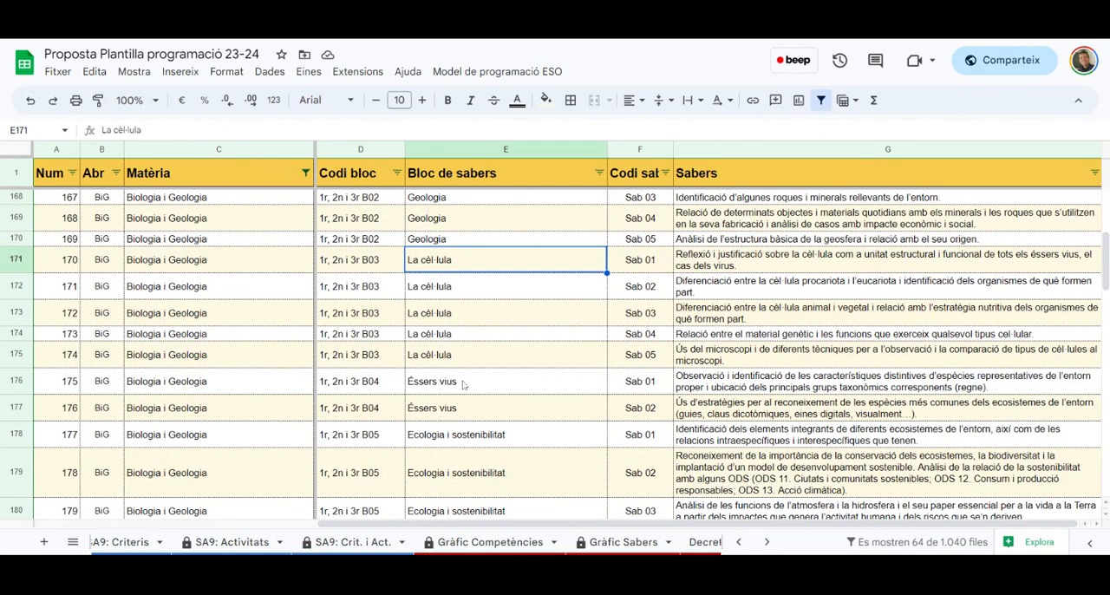
scroll(464, 386, "down", 2)
scroll(462, 387, "down", 6)
scroll(462, 321, "up", 2)
scroll(462, 321, "up", 5)
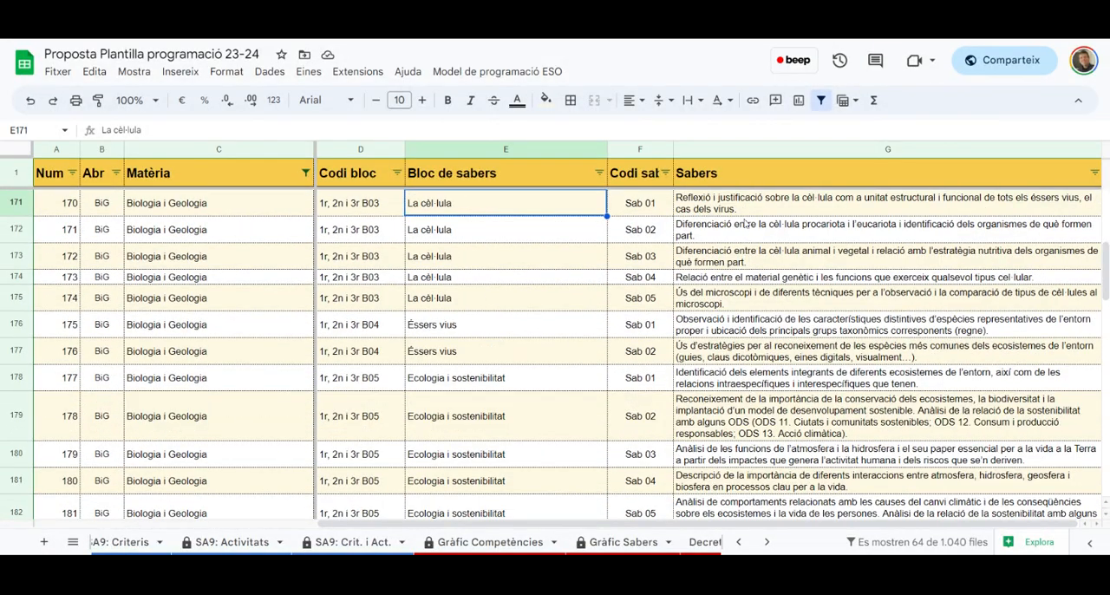
scroll(747, 216, "up", 4)
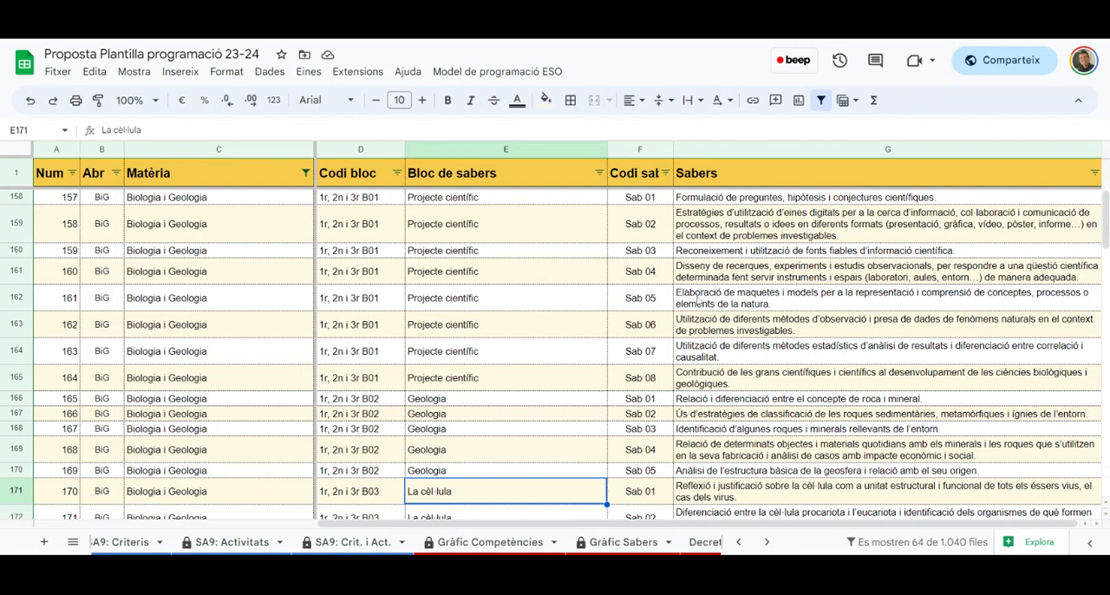
left_click(369, 253)
left_click(650, 250)
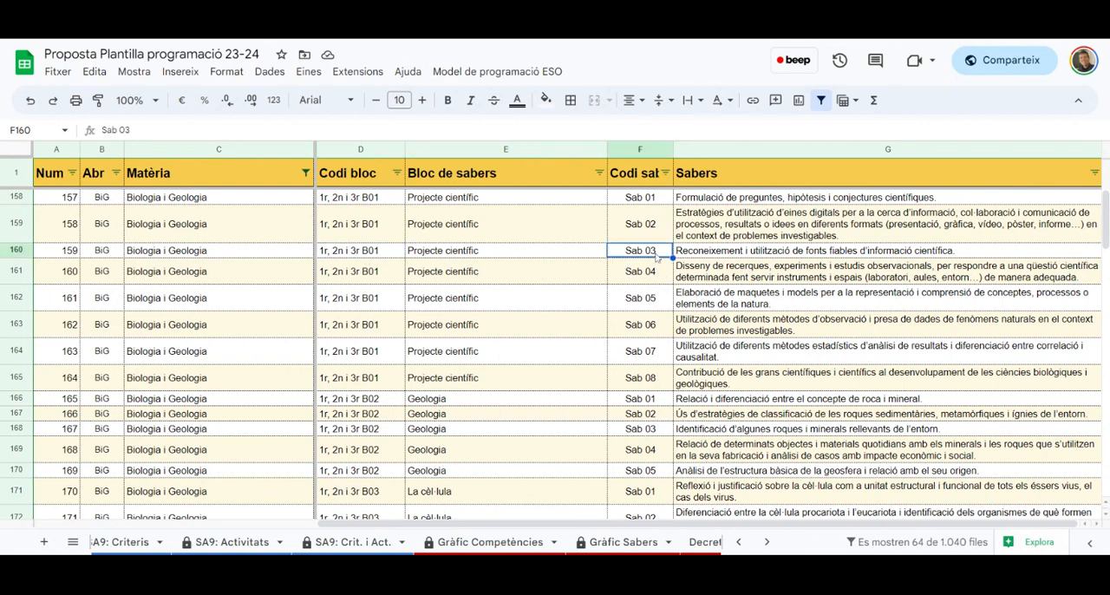
Open the Competències i criteris sheet from the decree's sabers list
left_click(529, 72)
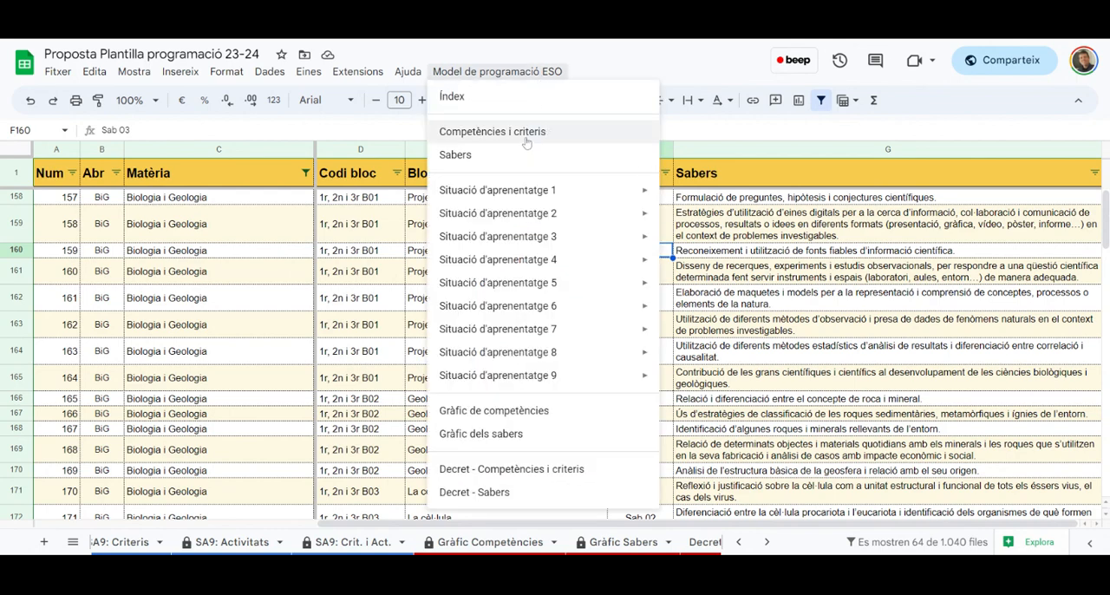
left_click(525, 132)
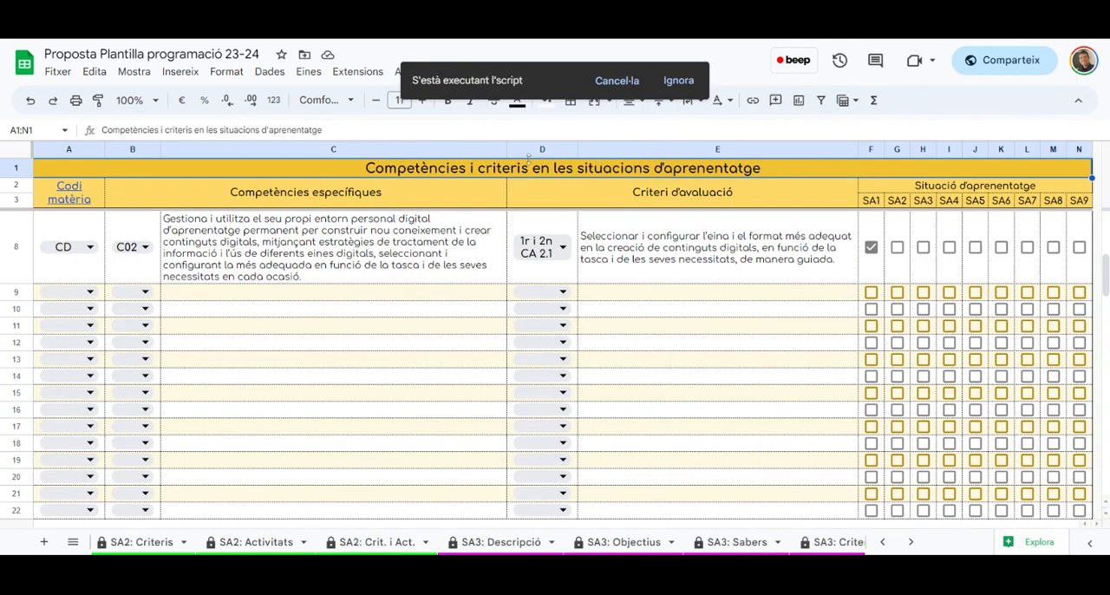